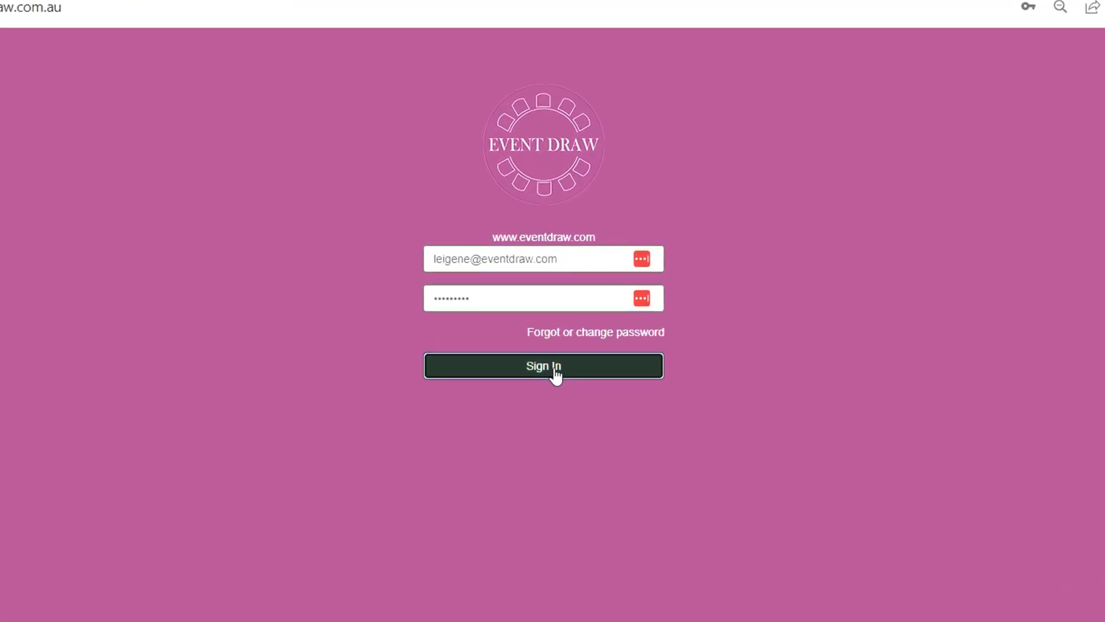
# Sign in to the account and open the Sample Ballroom - Car display floor plan from the templates
pyautogui.click(556, 366)
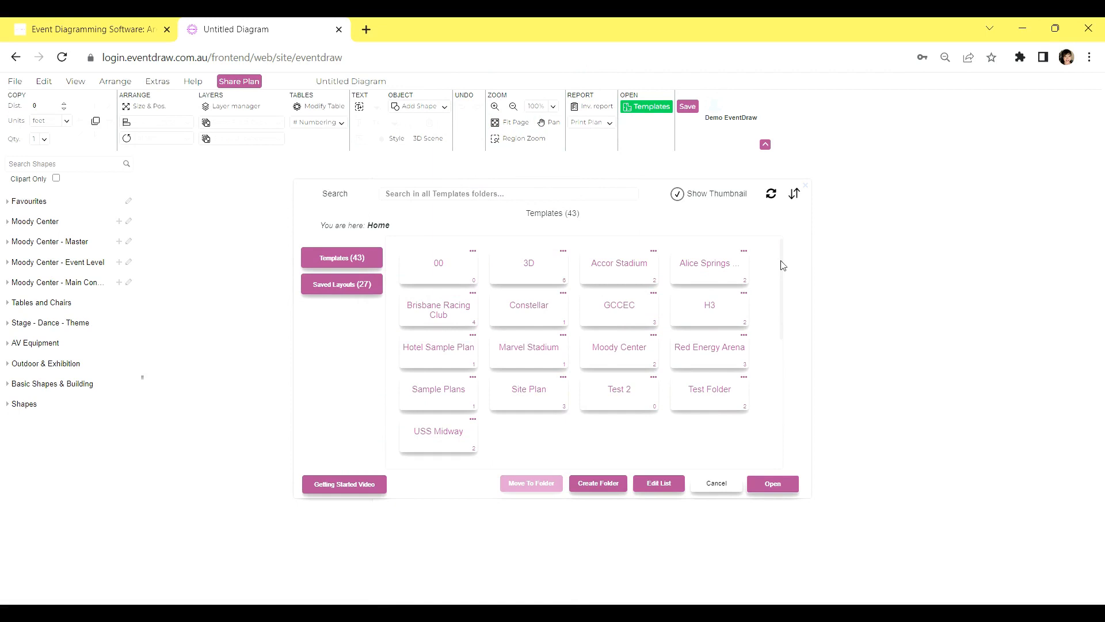
pyautogui.scroll(-1, 783, 266)
pyautogui.moveTo(788, 287)
pyautogui.mouseDown()
pyautogui.moveTo(784, 396)
pyautogui.moveTo(795, 270)
pyautogui.mouseUp()
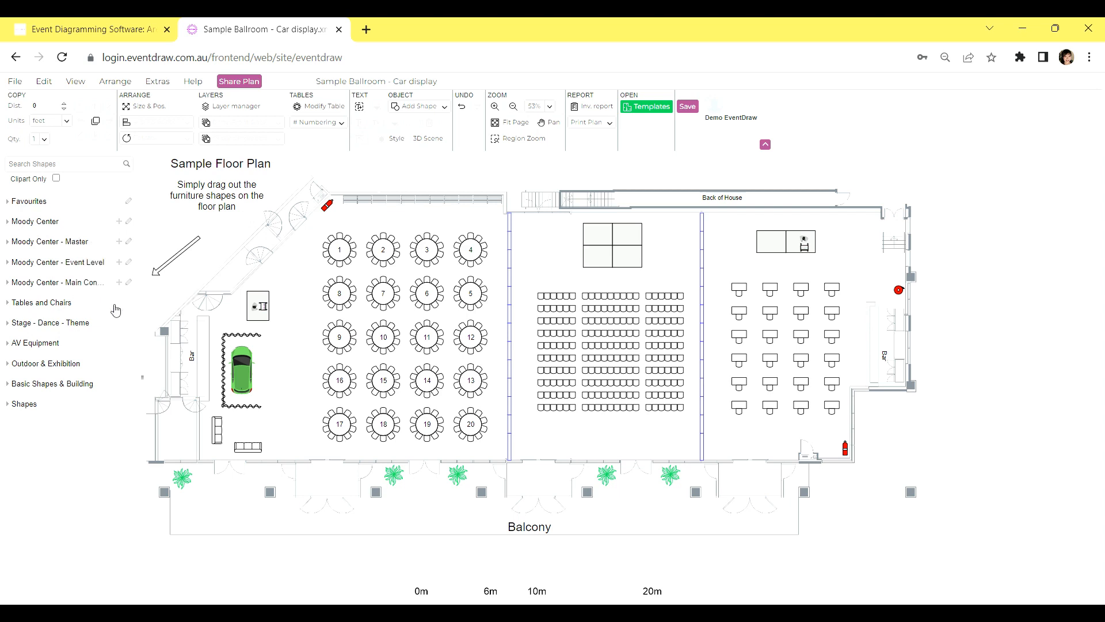
# Browse the Tables and Chairs, Stage - Dance - Theme and AV Equipment shape libraries
pyautogui.scroll(-6, 89, 374)
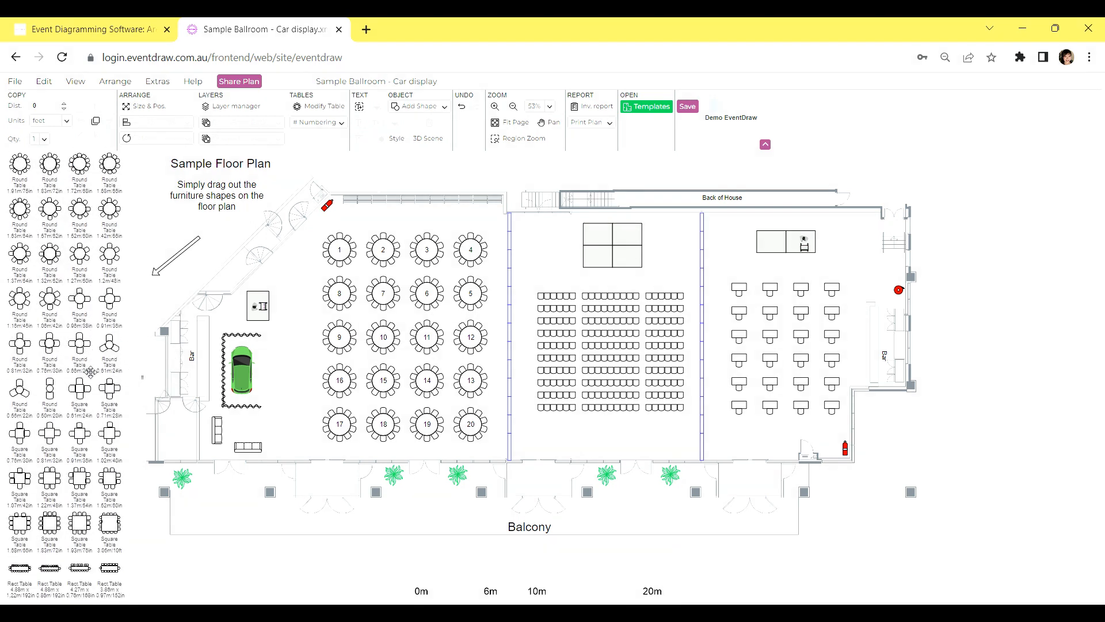
pyautogui.scroll(-10, 90, 372)
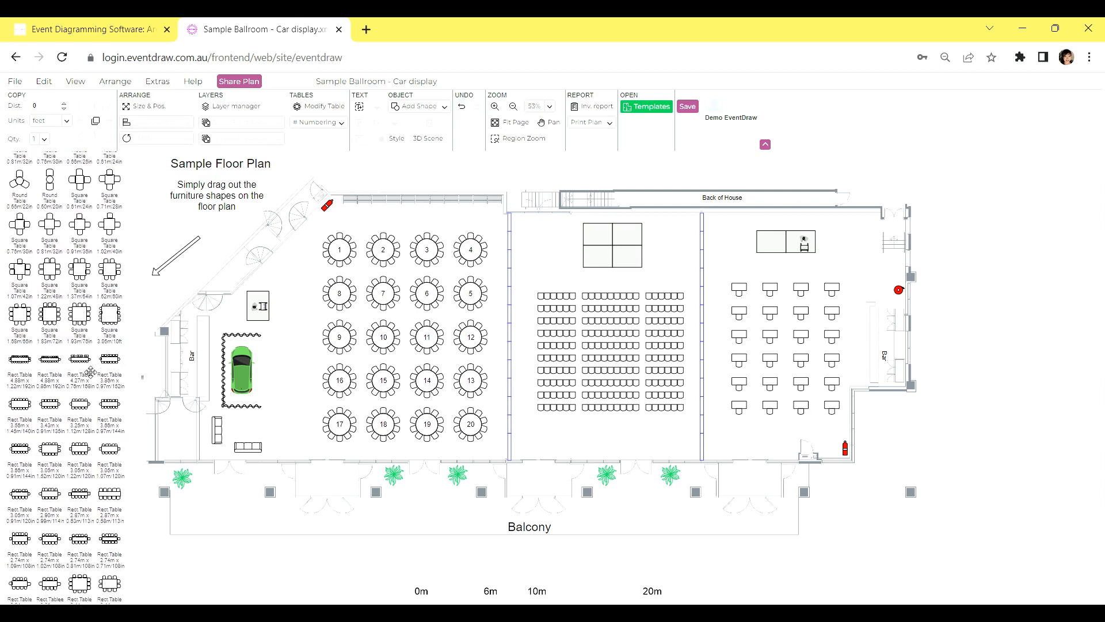
pyautogui.scroll(-12, 91, 373)
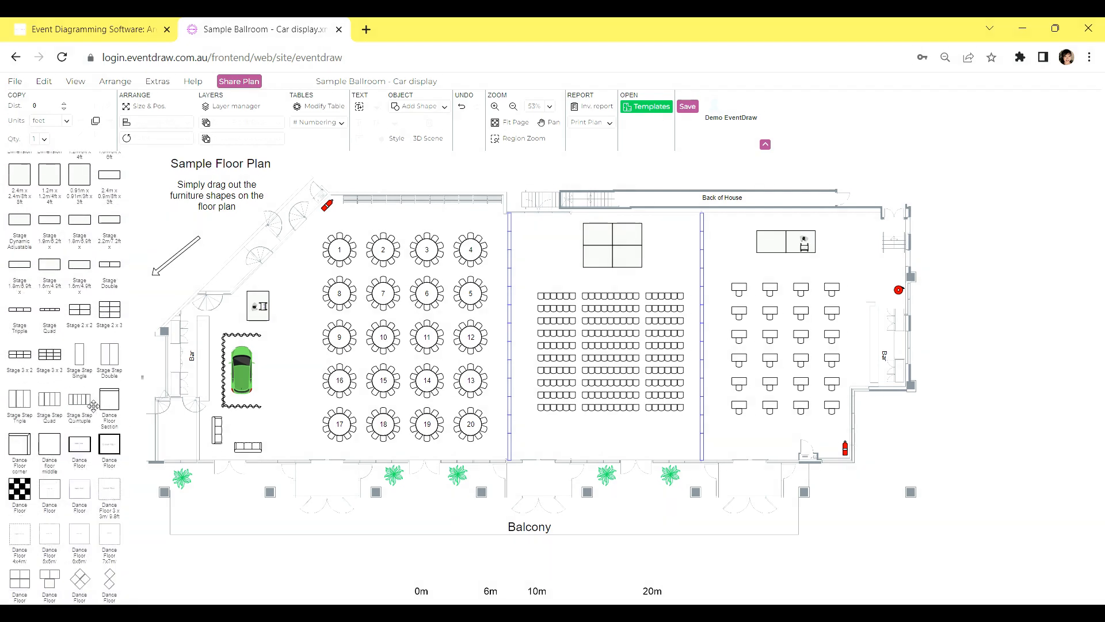
pyautogui.scroll(-10, 94, 406)
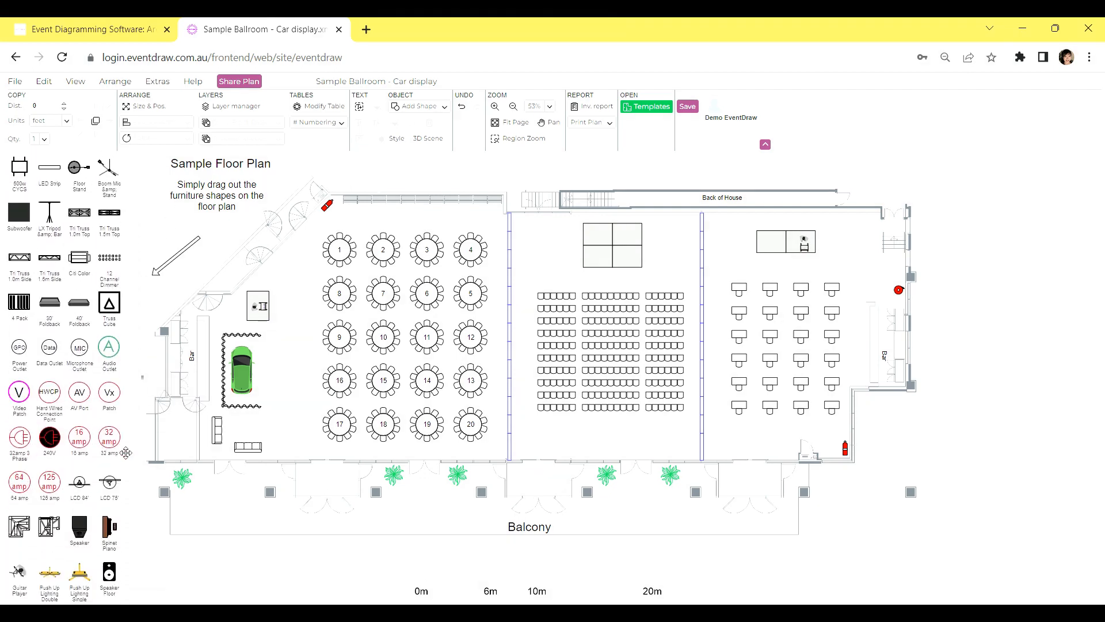
pyautogui.moveTo(138, 489); pyautogui.dragTo(178, 371)
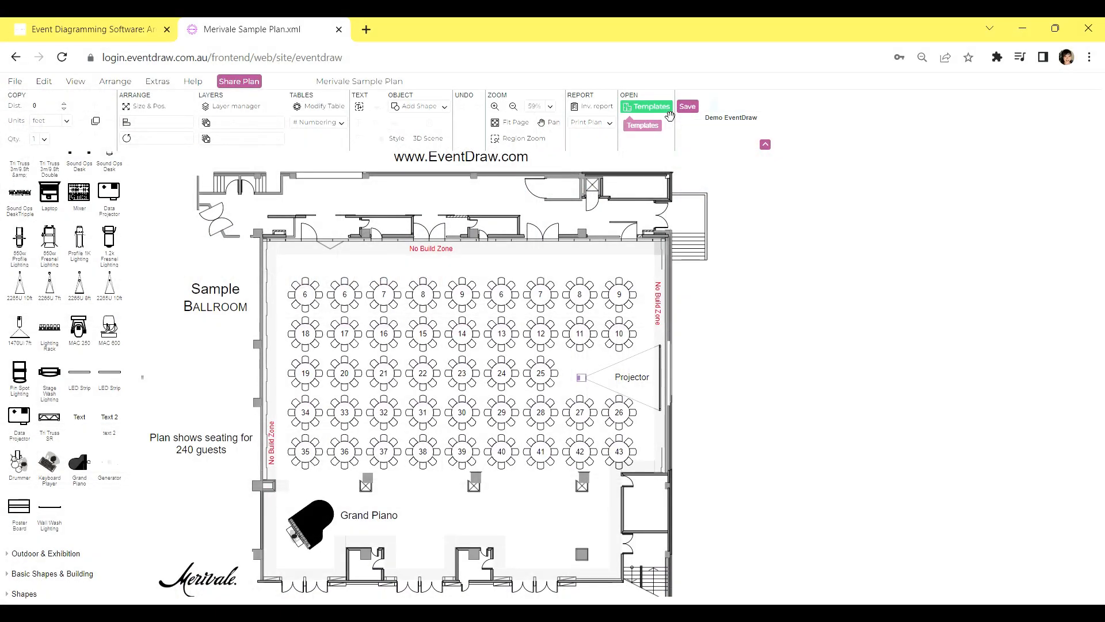
# Look through the templates and the saved layouts, and close the plan browser
pyautogui.click(668, 107)
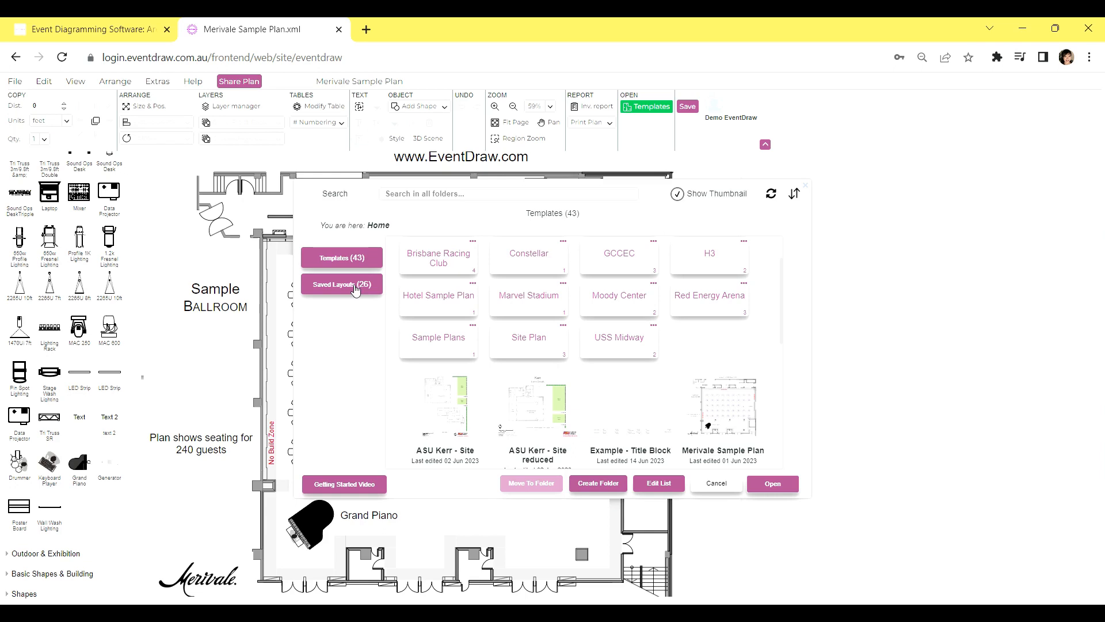
pyautogui.click(355, 288)
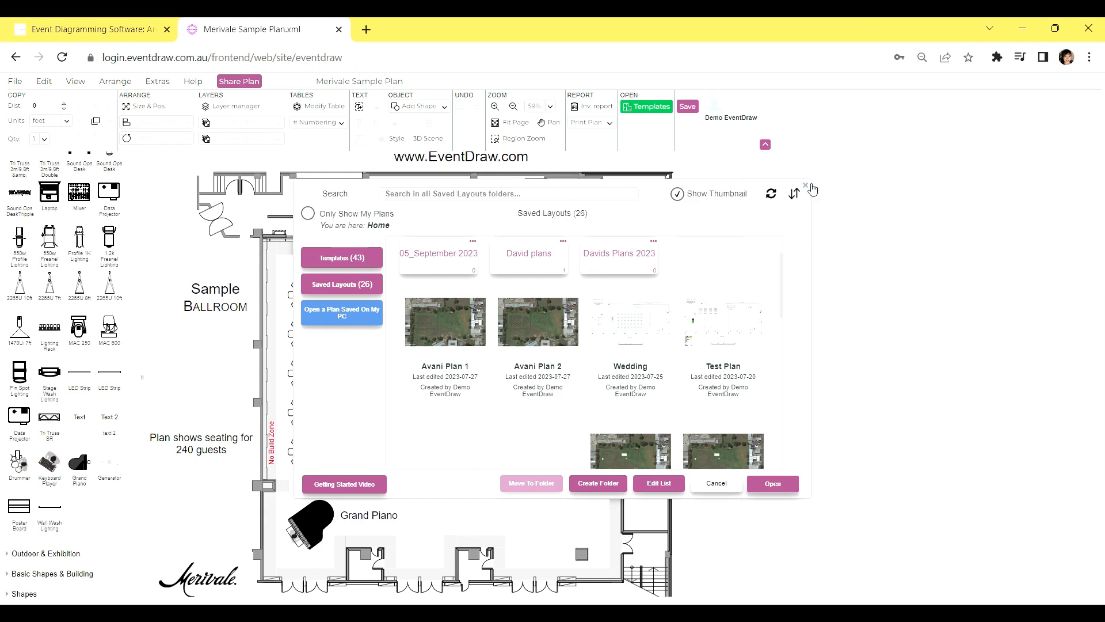
pyautogui.click(808, 186)
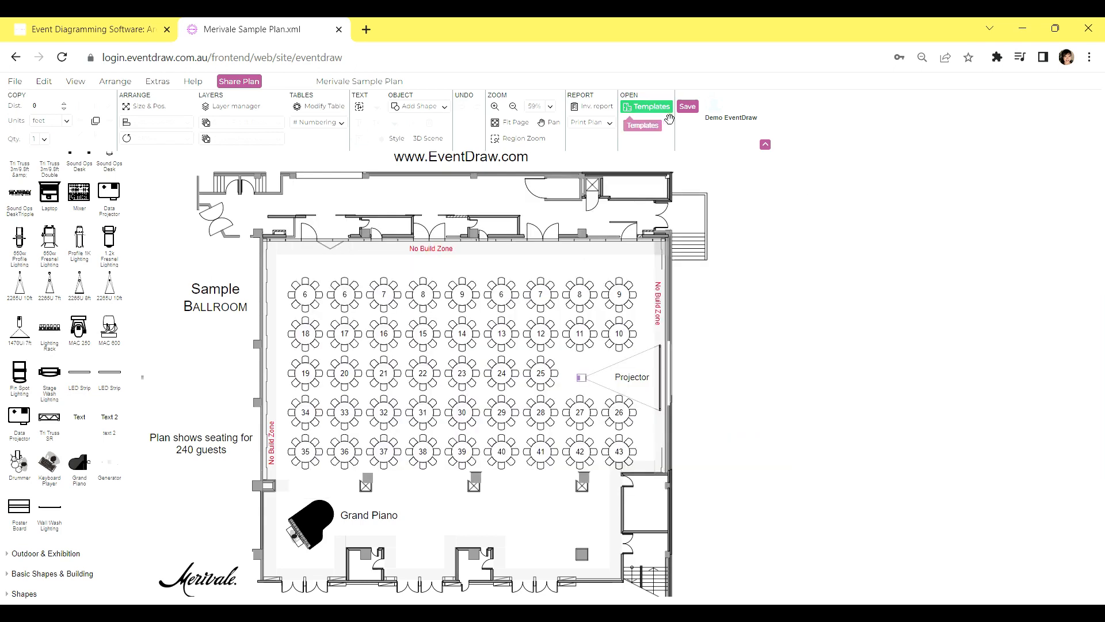
# Browse the saved layouts and the list of saved cloud floor plans, and open the Wedding plan
pyautogui.click(666, 110)
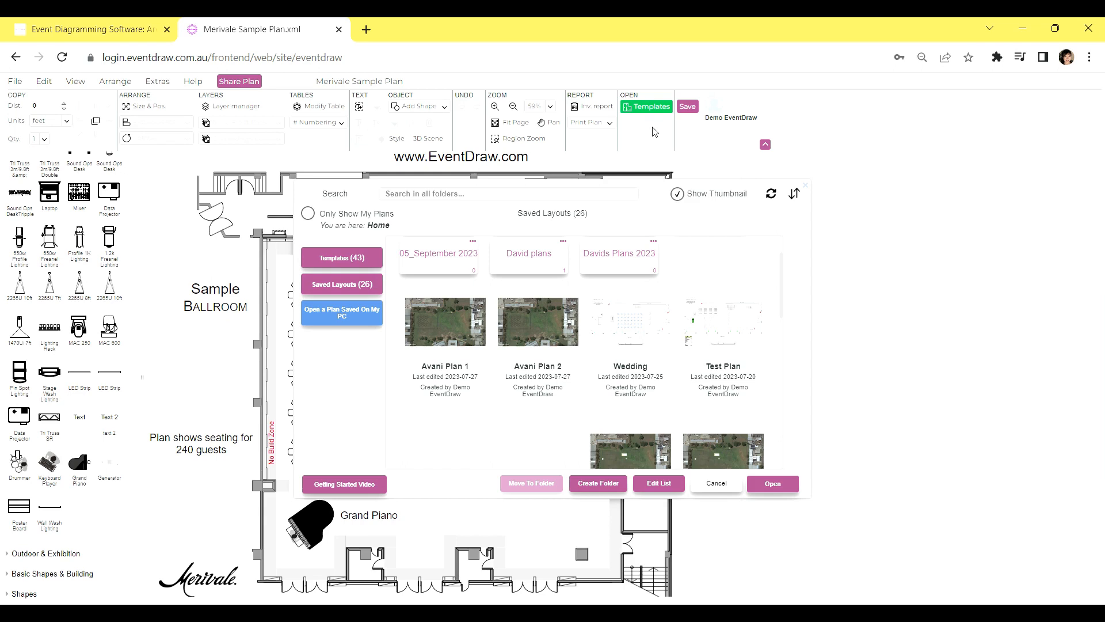
pyautogui.click(350, 291)
pyautogui.scroll(-3, 784, 289)
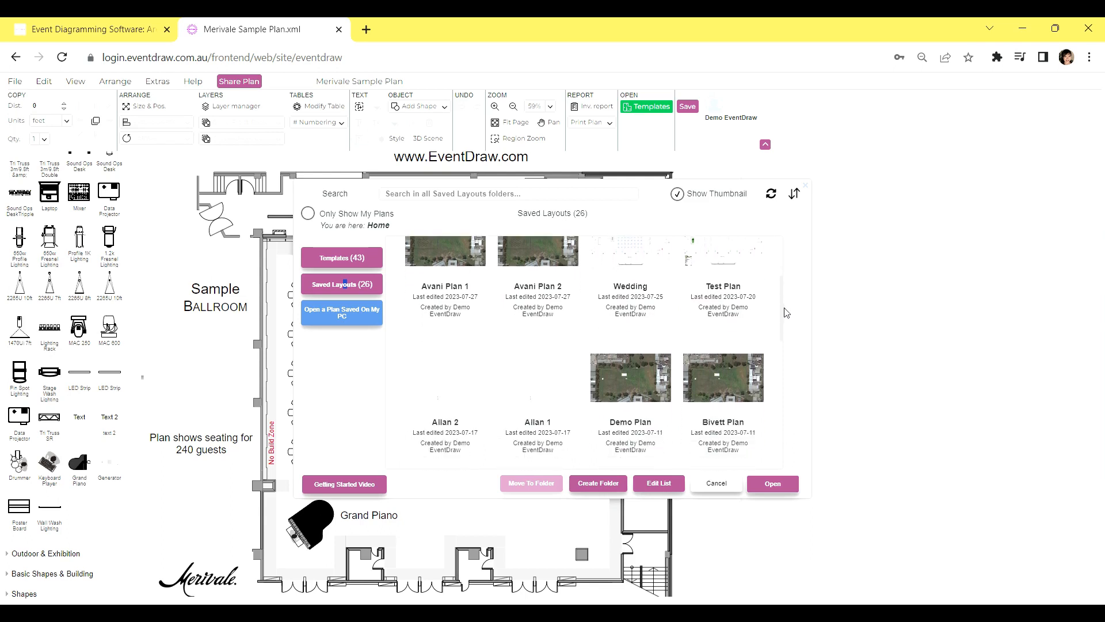
pyautogui.scroll(-2, 786, 314)
pyautogui.moveTo(787, 328); pyautogui.dragTo(800, 274)
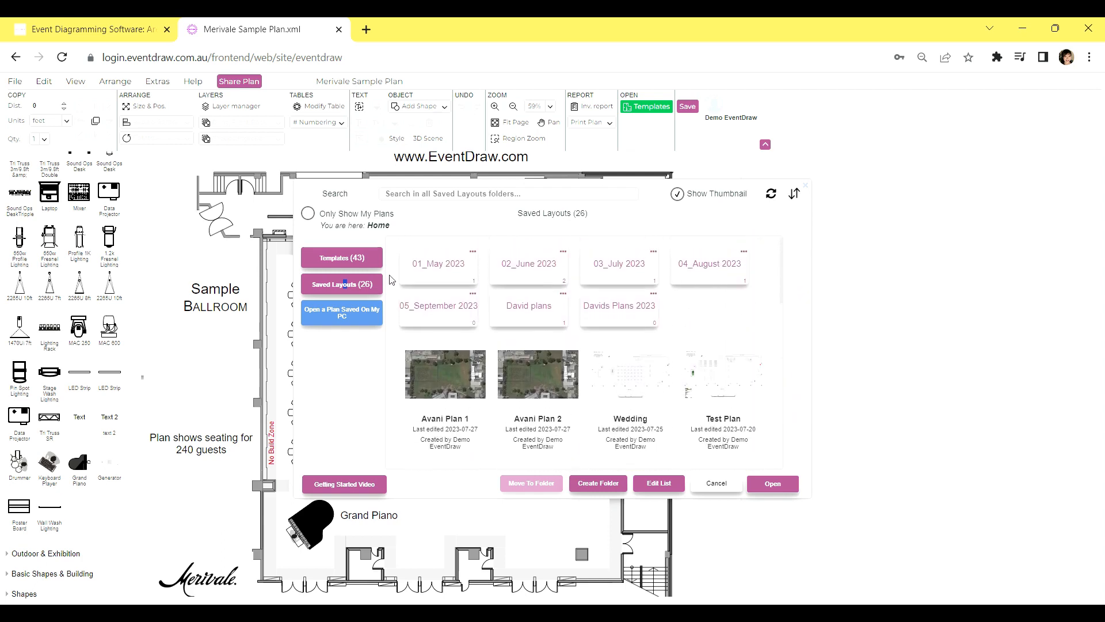
pyautogui.click(362, 311)
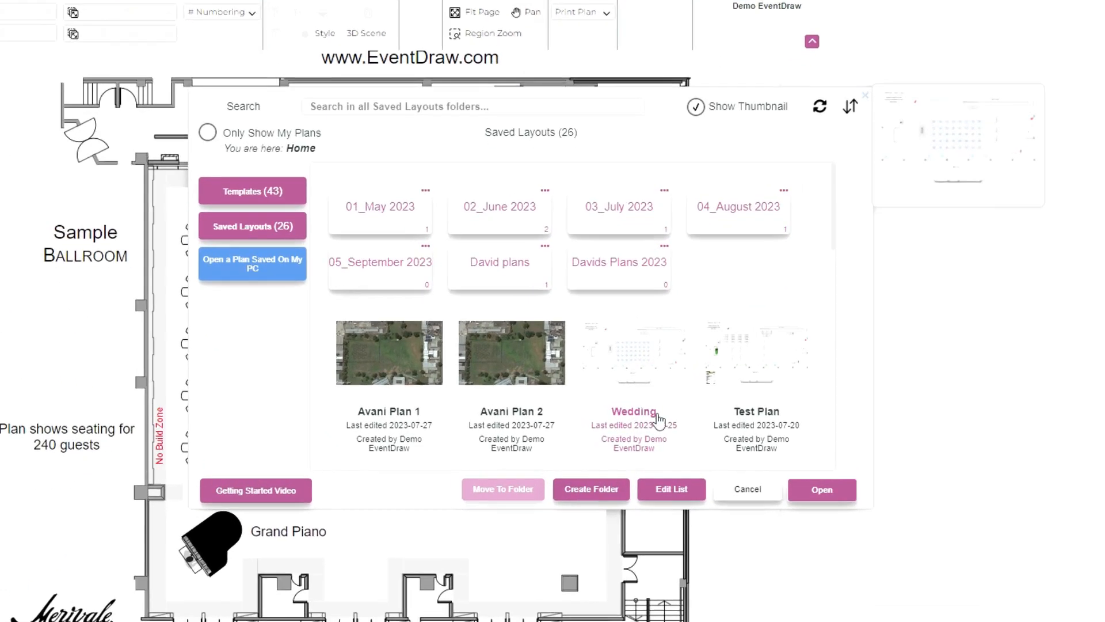
pyautogui.click(734, 514)
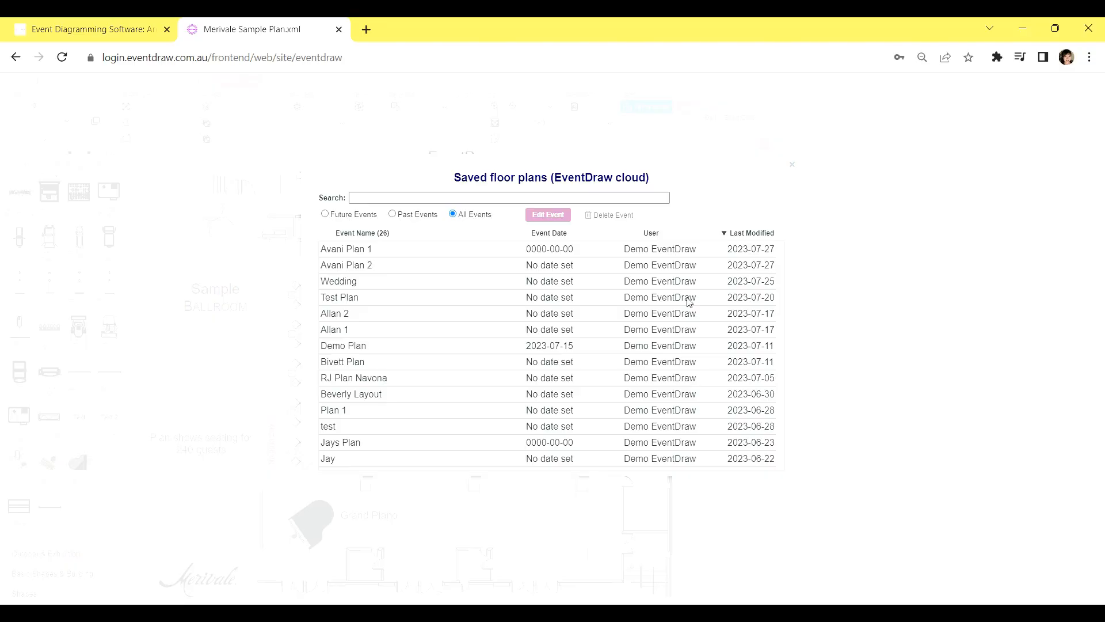
pyautogui.scroll(-5, 689, 301)
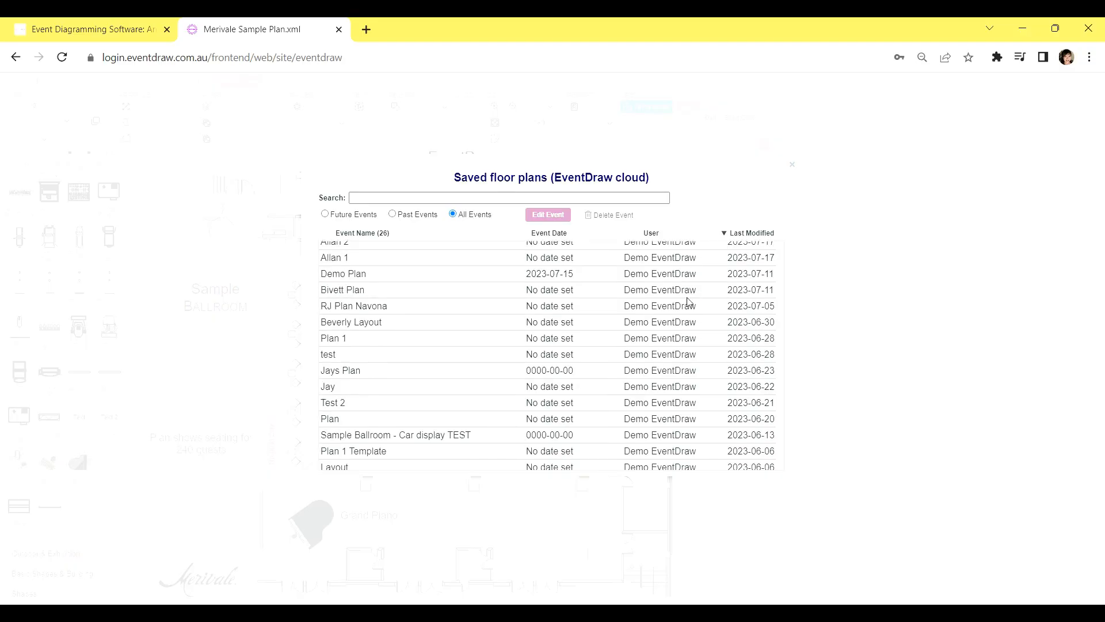
pyautogui.scroll(5, 688, 302)
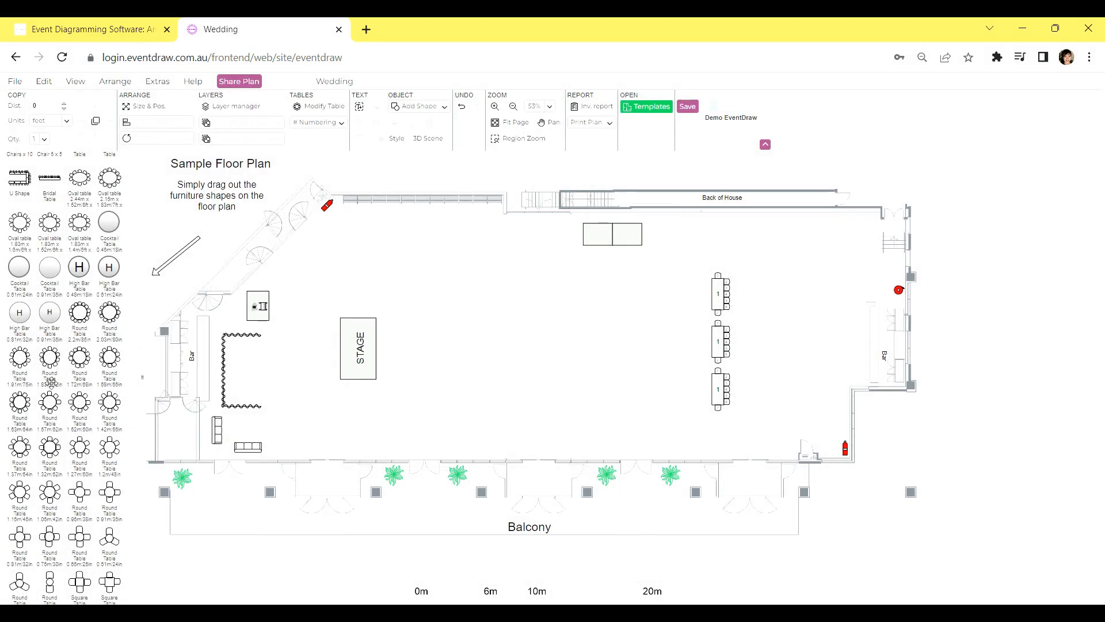
# Place a 1.42 m/56 in round table near the stage and copy it once to its right and once below
pyautogui.moveTo(111, 410); pyautogui.dragTo(415, 290)
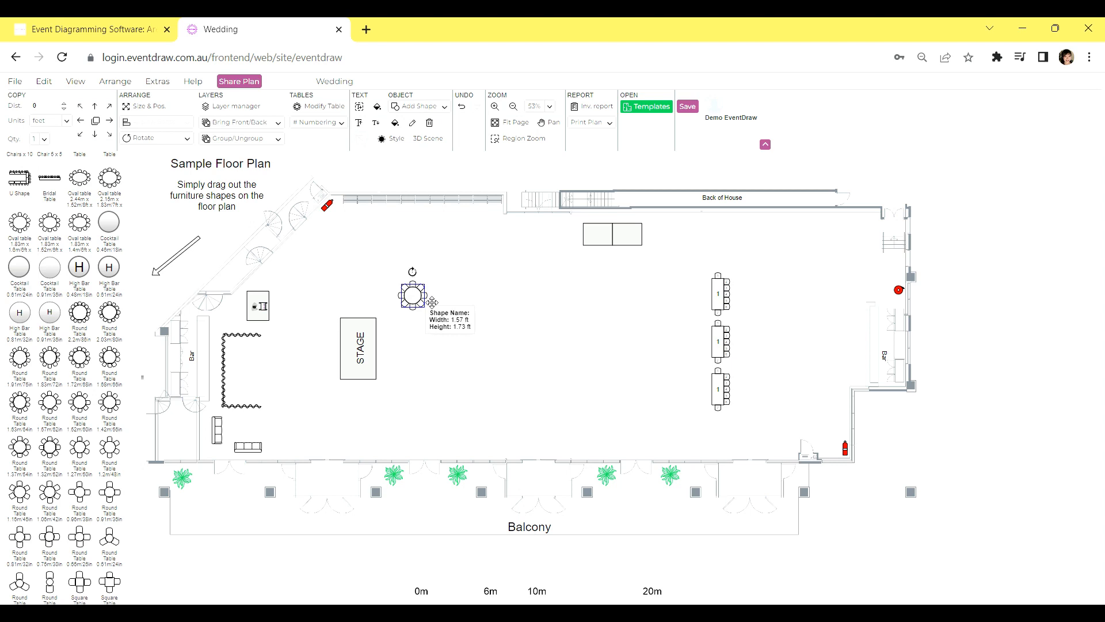
pyautogui.click(110, 121)
pyautogui.click(415, 302)
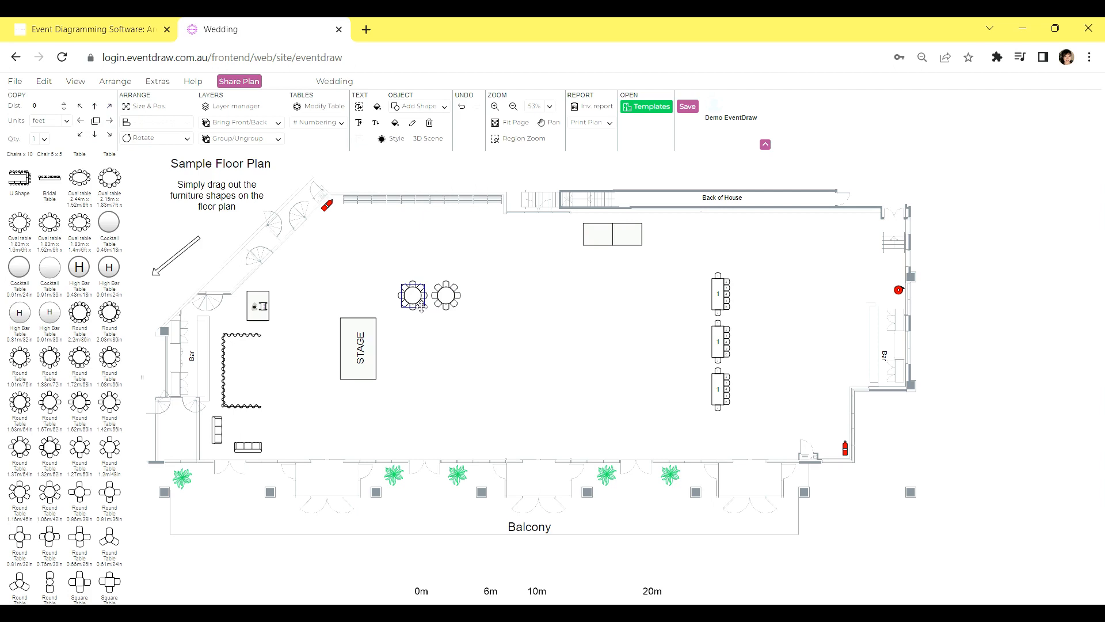
pyautogui.click(96, 138)
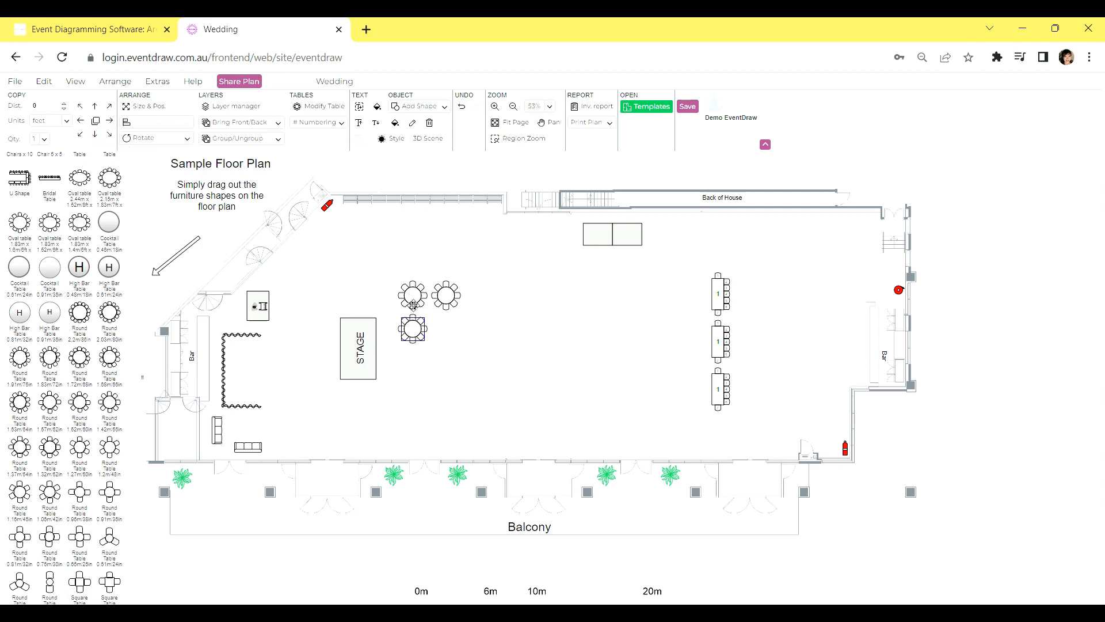
# Set the copy quantity to 10 and copy the original round table in a row to its right
pyautogui.click(46, 141)
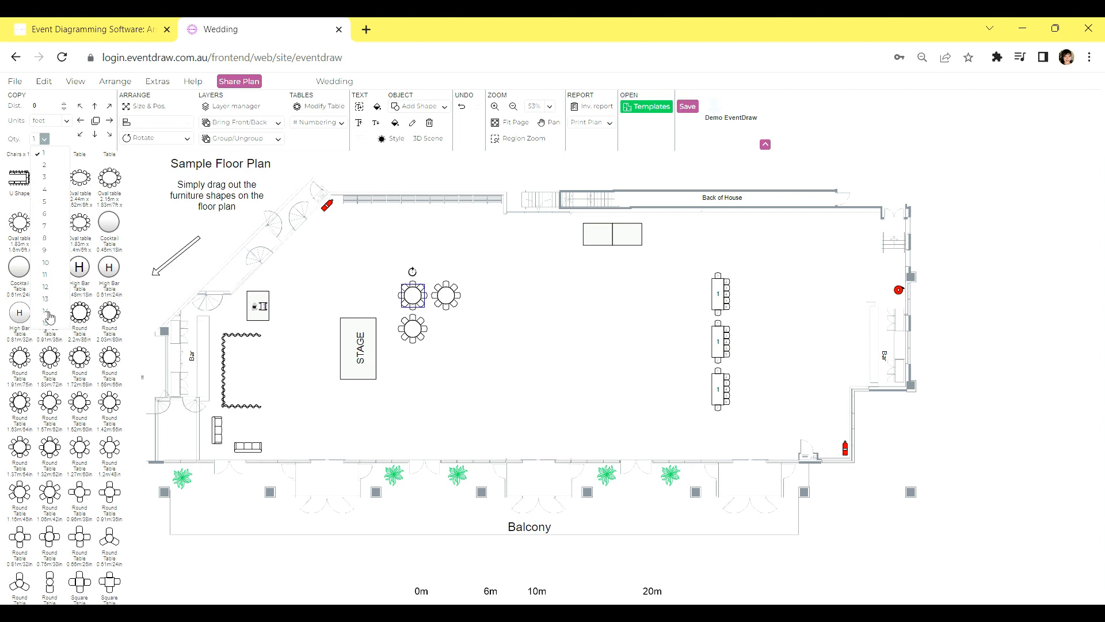
pyautogui.click(58, 266)
pyautogui.click(110, 120)
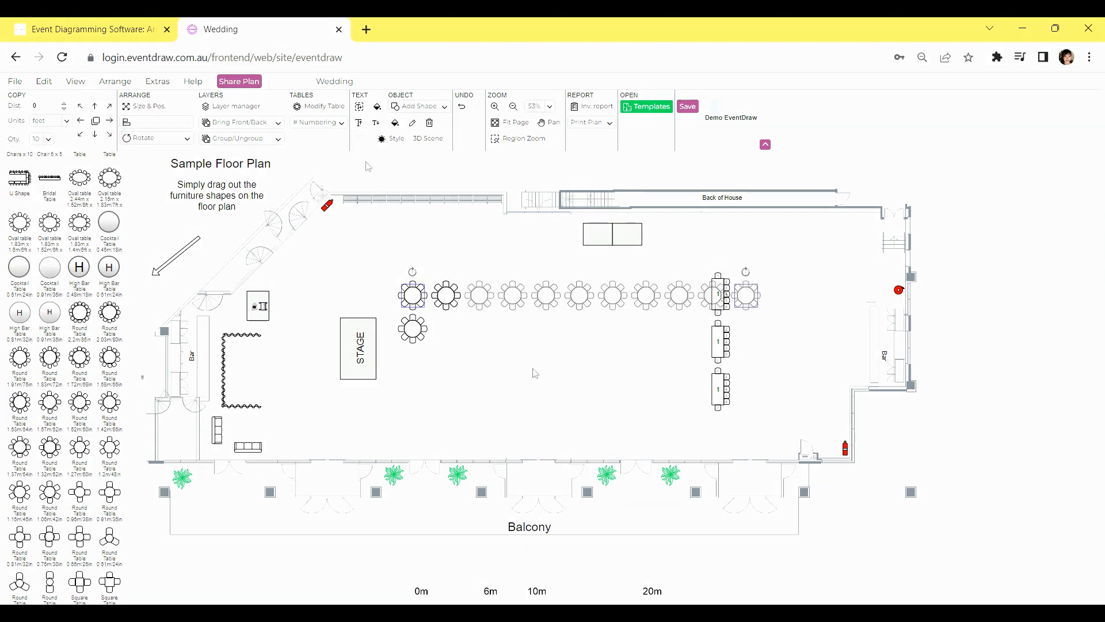
# Delete all copies of the round table, keeping only the original one near the stage
pyautogui.click(719, 302)
pyautogui.press('Delete')
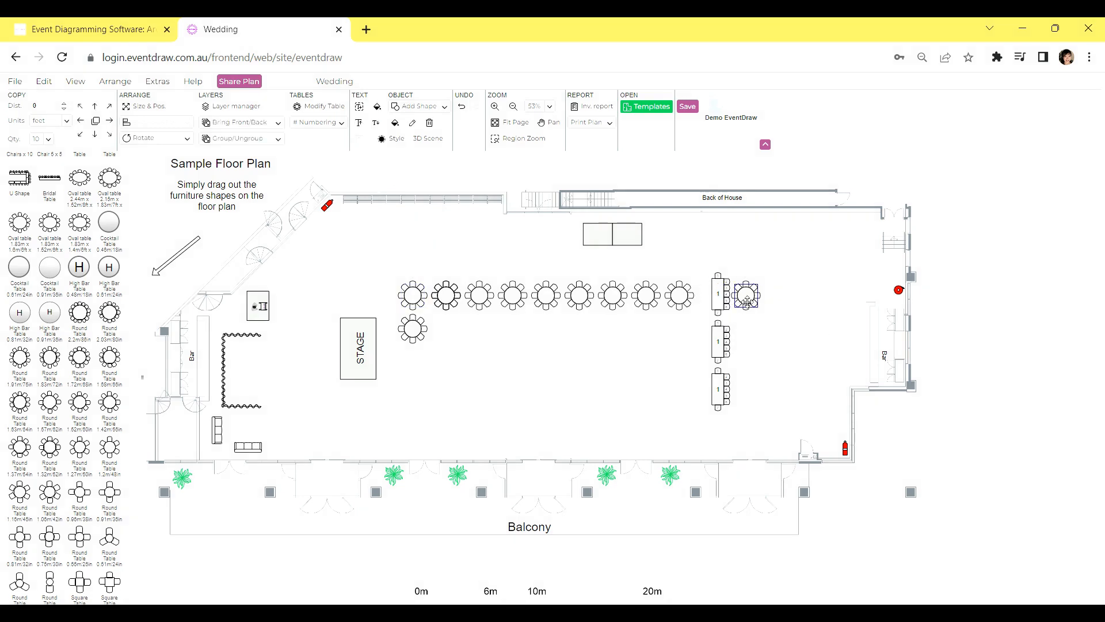
pyautogui.moveTo(429, 272); pyautogui.dragTo(695, 342)
pyautogui.press('Delete')
pyautogui.click(422, 330)
pyautogui.press('Delete')
pyautogui.click(423, 292)
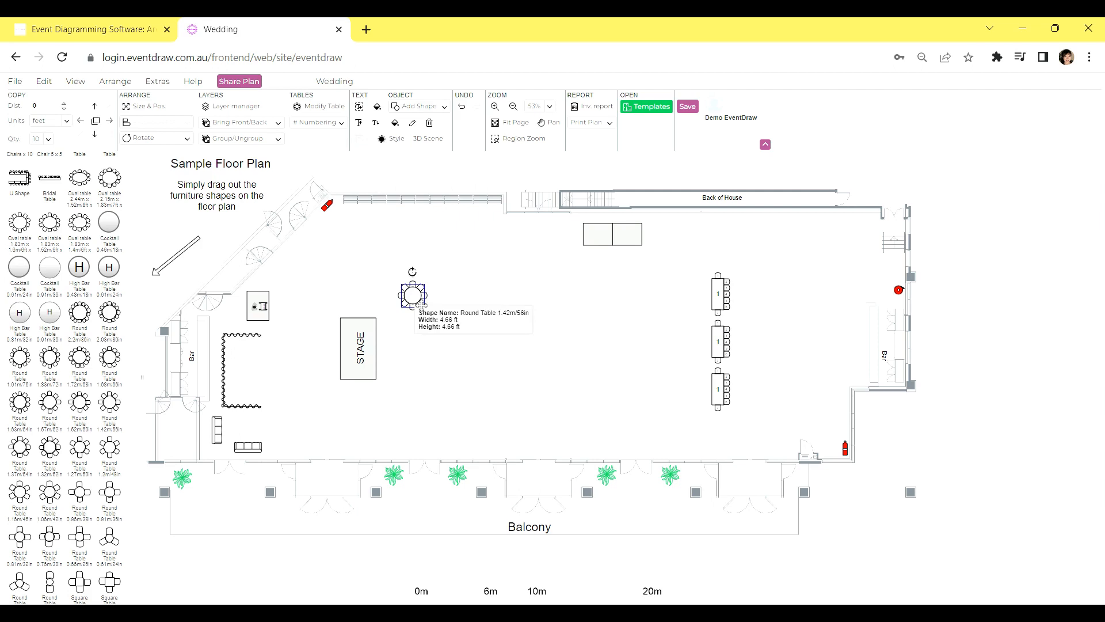
# Lay out the round tables beside the stage as a block of two rows of five
pyautogui.moveTo(438, 291); pyautogui.dragTo(674, 429)
pyautogui.moveTo(743, 436); pyautogui.dragTo(495, 305)
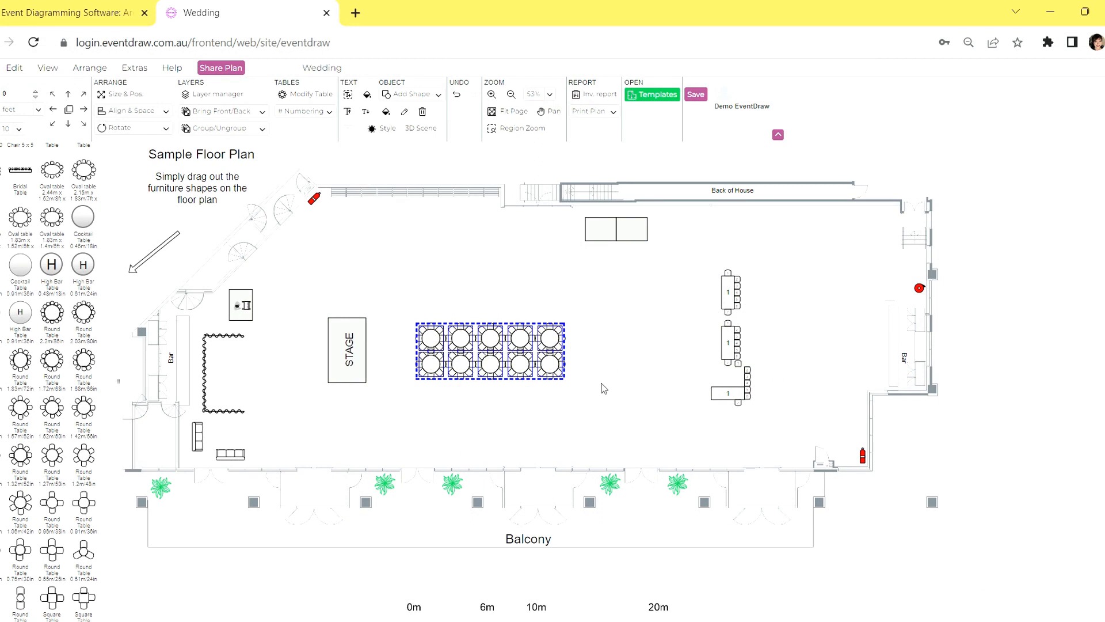
pyautogui.click(535, 410)
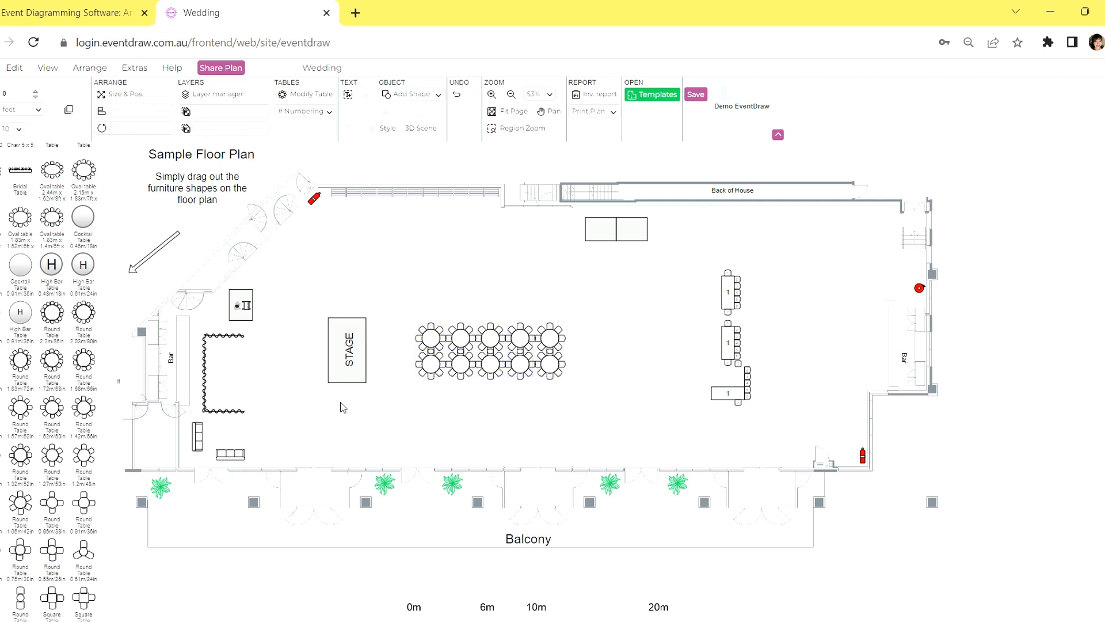
# Space the block of ten round tables 3 feet by 2 feet, measured from the back of the chair
pyautogui.moveTo(380, 299); pyautogui.dragTo(623, 408)
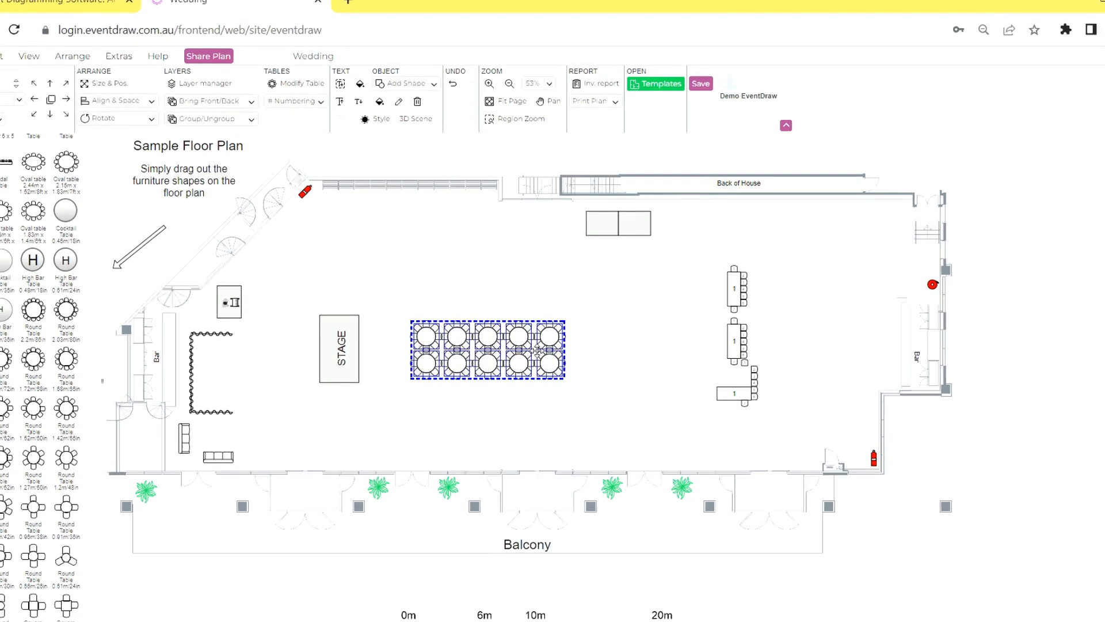
pyautogui.rightClick(537, 350)
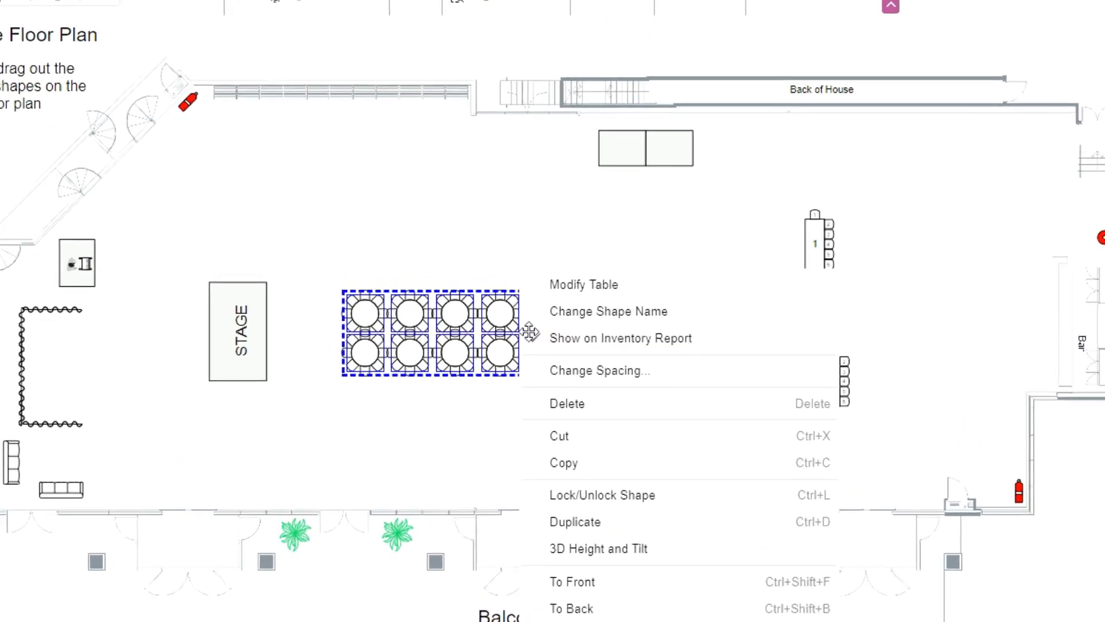
pyautogui.click(662, 368)
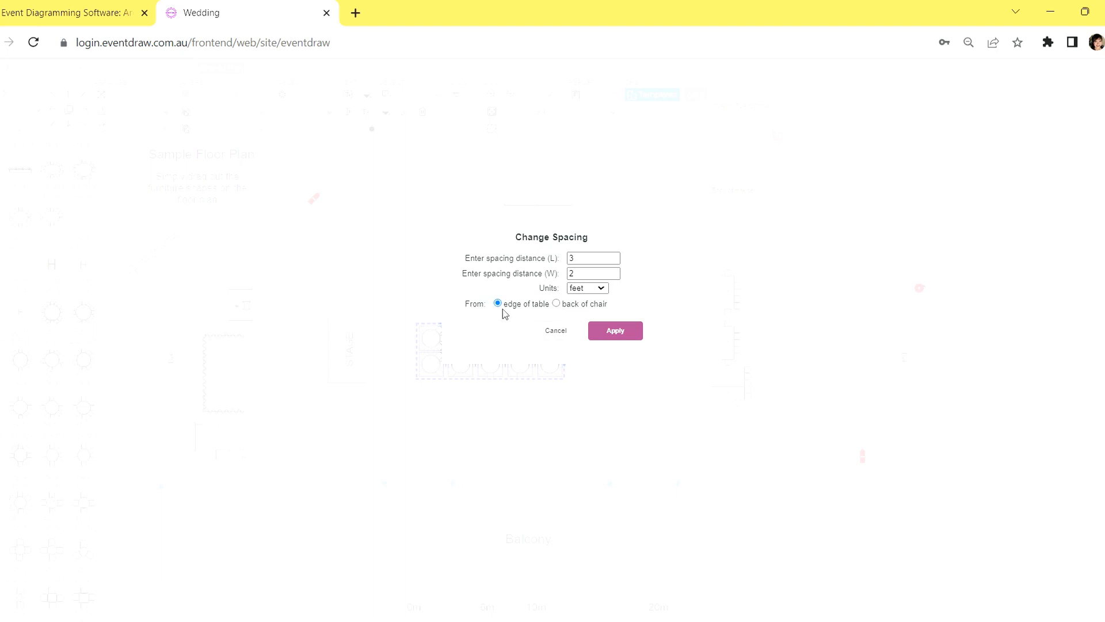
pyautogui.click(556, 304)
pyautogui.click(498, 303)
pyautogui.click(596, 302)
pyautogui.click(617, 333)
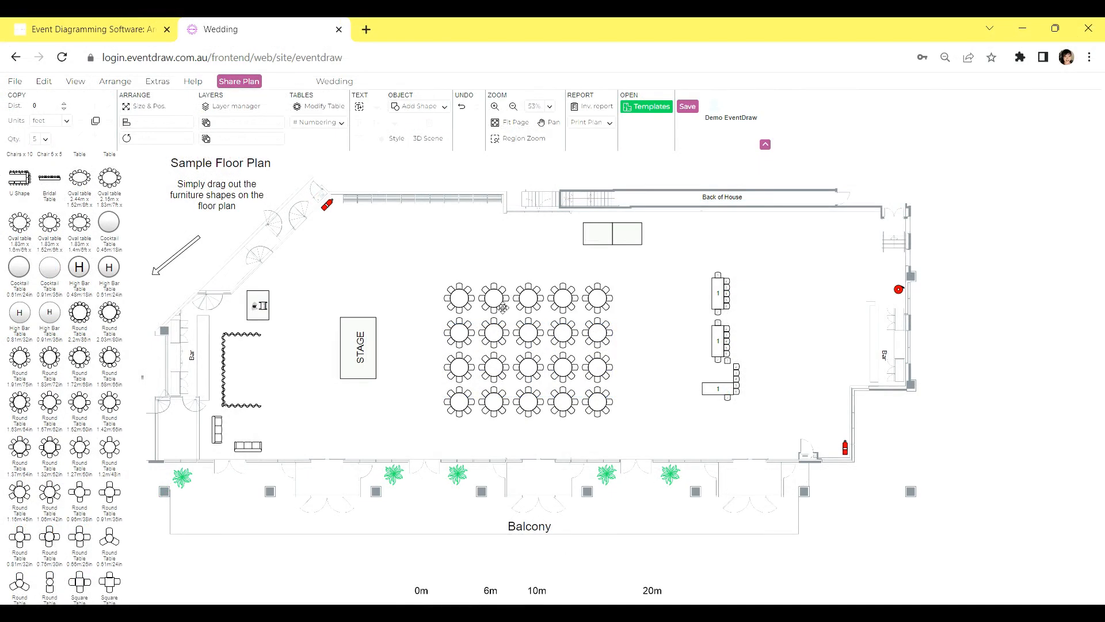
# Compare the zigzag numbering layouts for the twenty round tables and number them from 1, left to right and top to bottom
pyautogui.moveTo(410, 274); pyautogui.dragTo(641, 432)
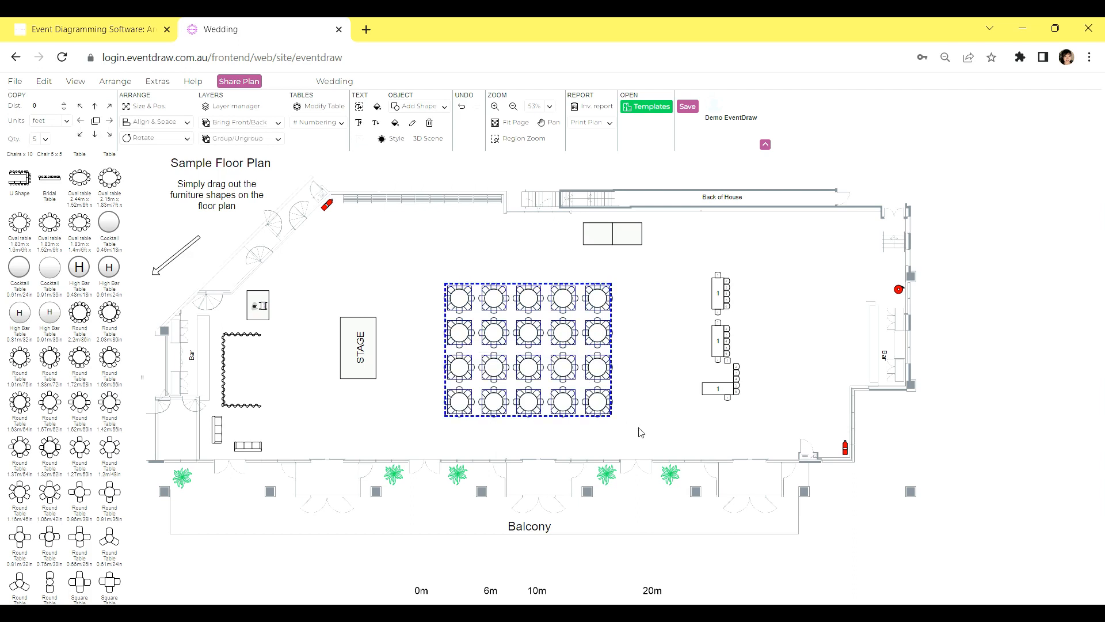
pyautogui.click(342, 124)
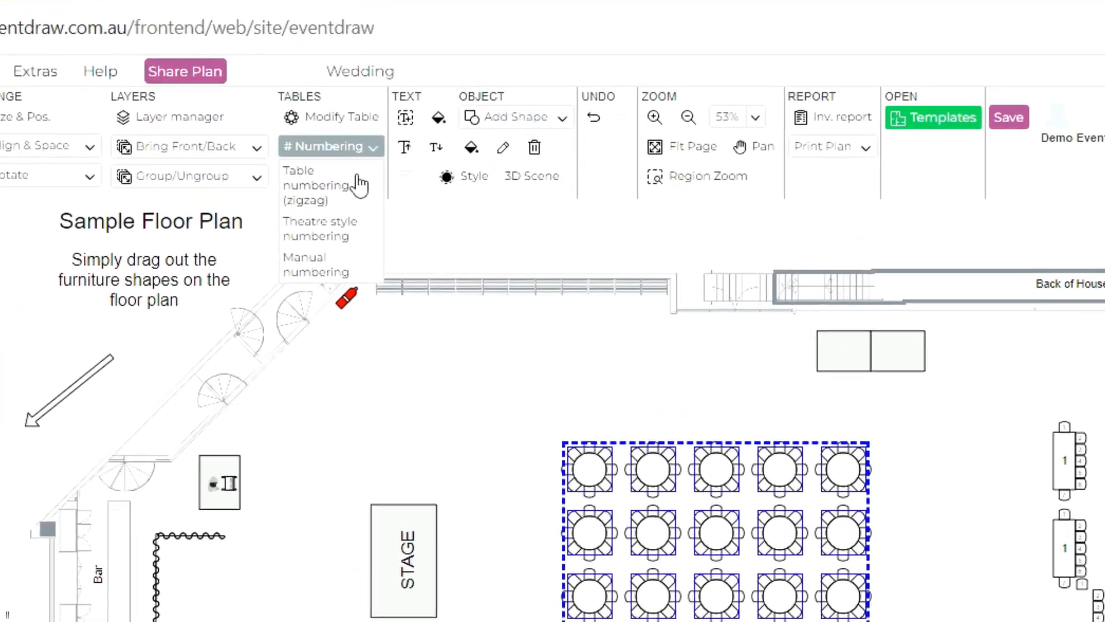
pyautogui.click(305, 155)
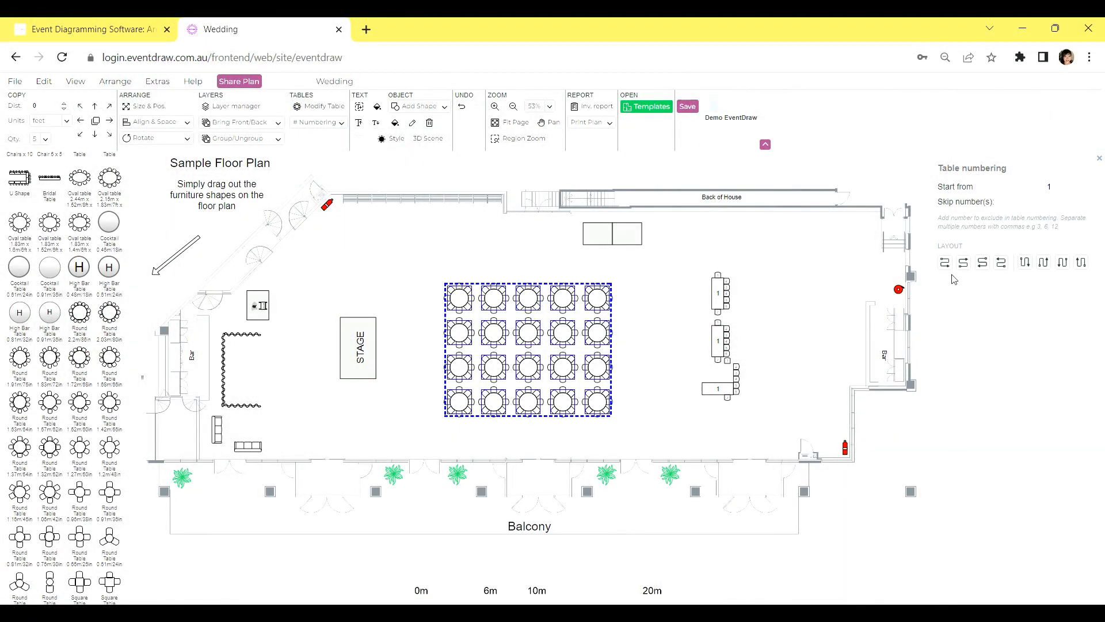
pyautogui.click(961, 266)
pyautogui.click(982, 264)
pyautogui.click(1001, 266)
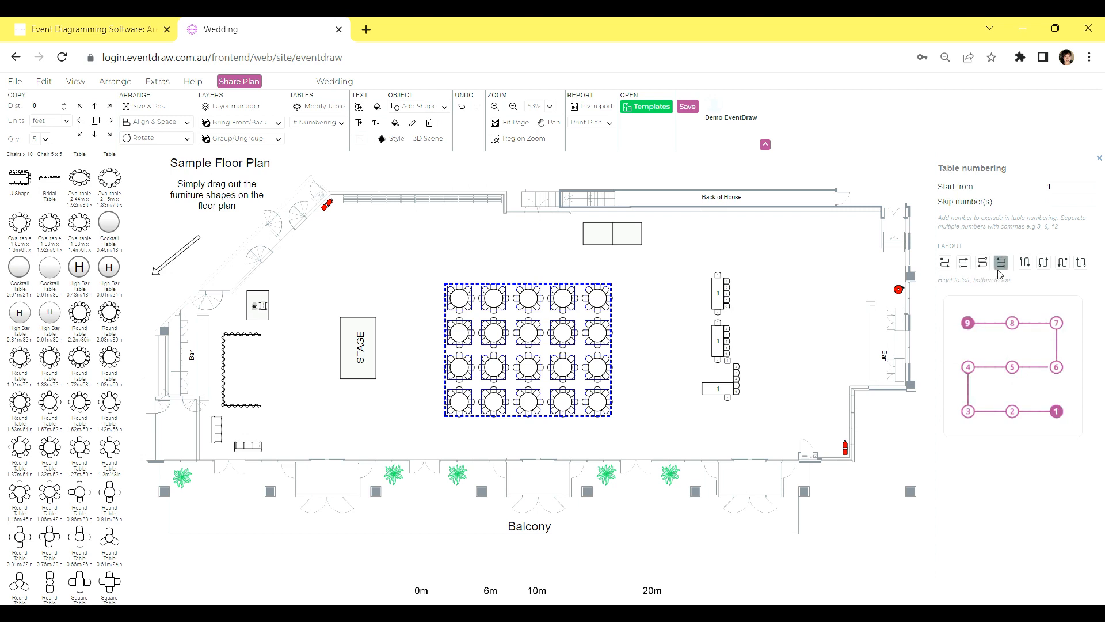
pyautogui.click(1024, 263)
pyautogui.click(1043, 263)
pyautogui.click(1062, 264)
pyautogui.click(1082, 263)
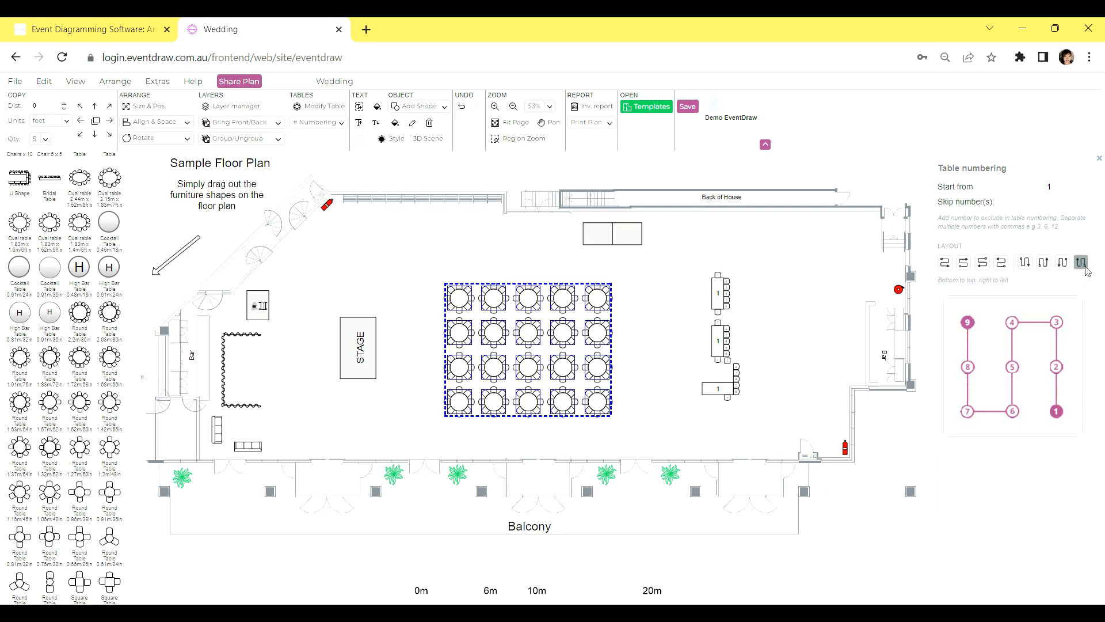
pyautogui.click(946, 263)
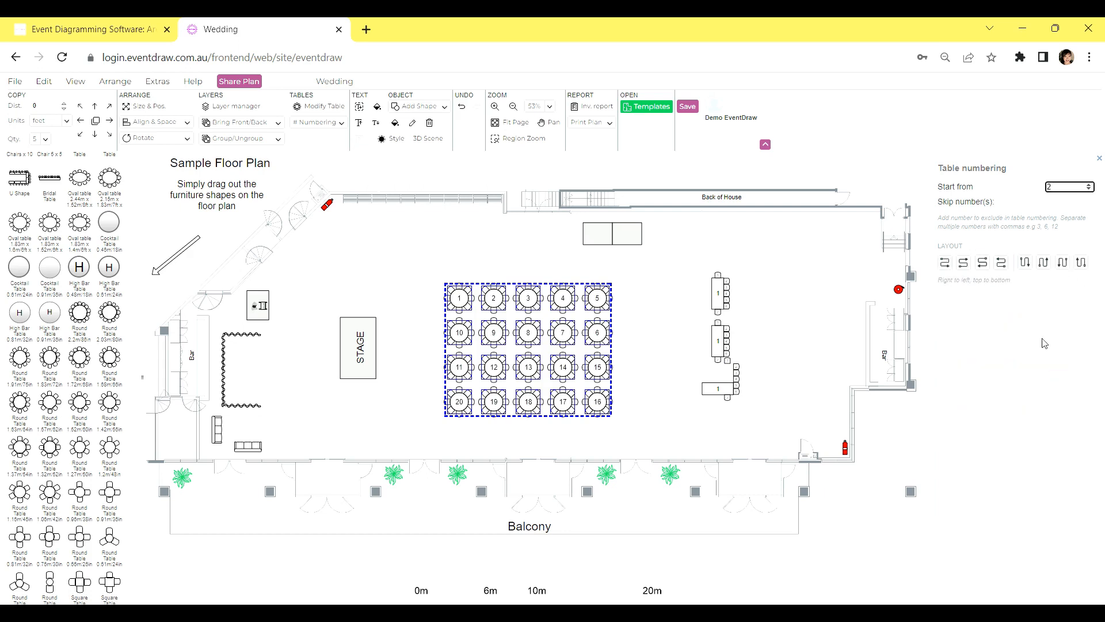
# Renumber the twenty round tables starting from 2 and skipping number 3, in a zigzag running left to right and top to bottom
pyautogui.click(1089, 185)
pyautogui.click(1082, 203)
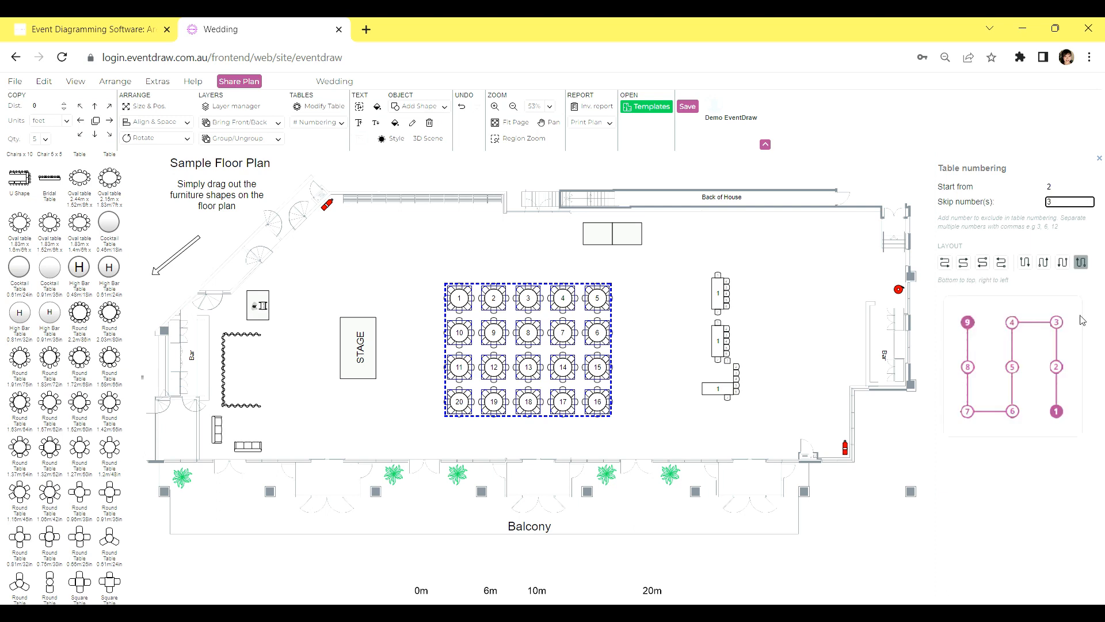
pyautogui.click(947, 269)
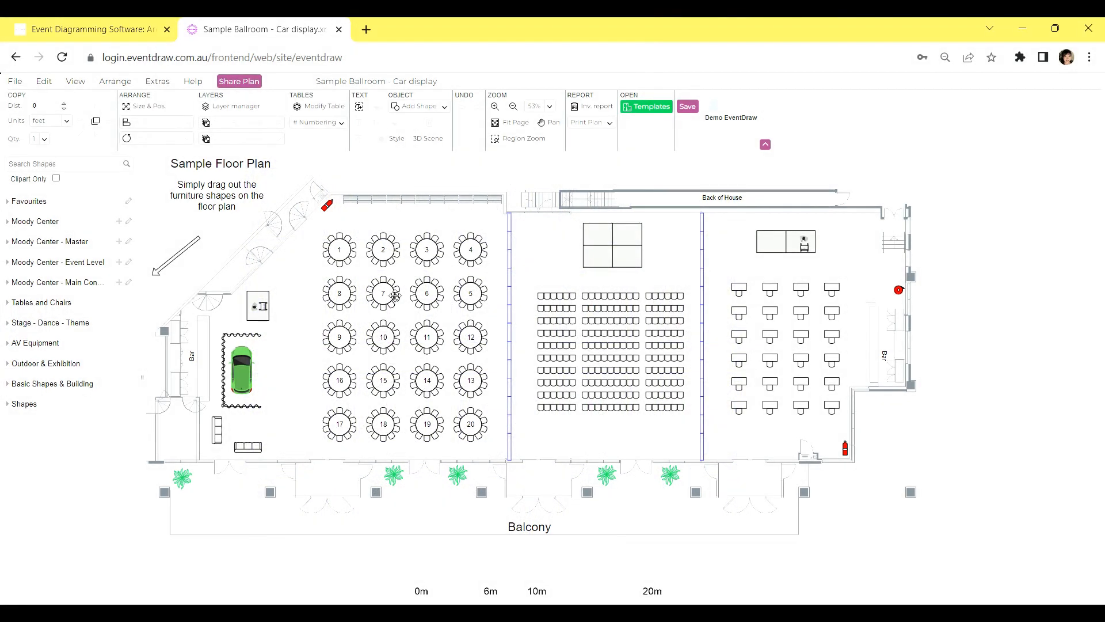
# Open the table properties of round table 1 in the Sample Ballroom - Car display plan and reduce its chairs to 5
pyautogui.moveTo(395, 296)
pyautogui.click(337, 248)
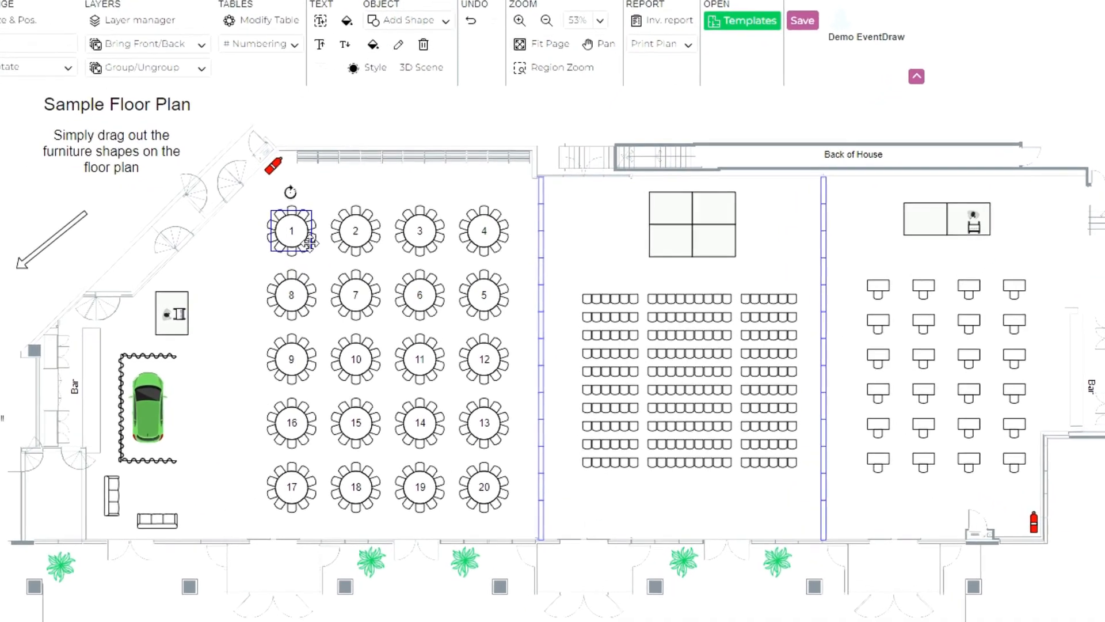
pyautogui.rightClick(309, 243)
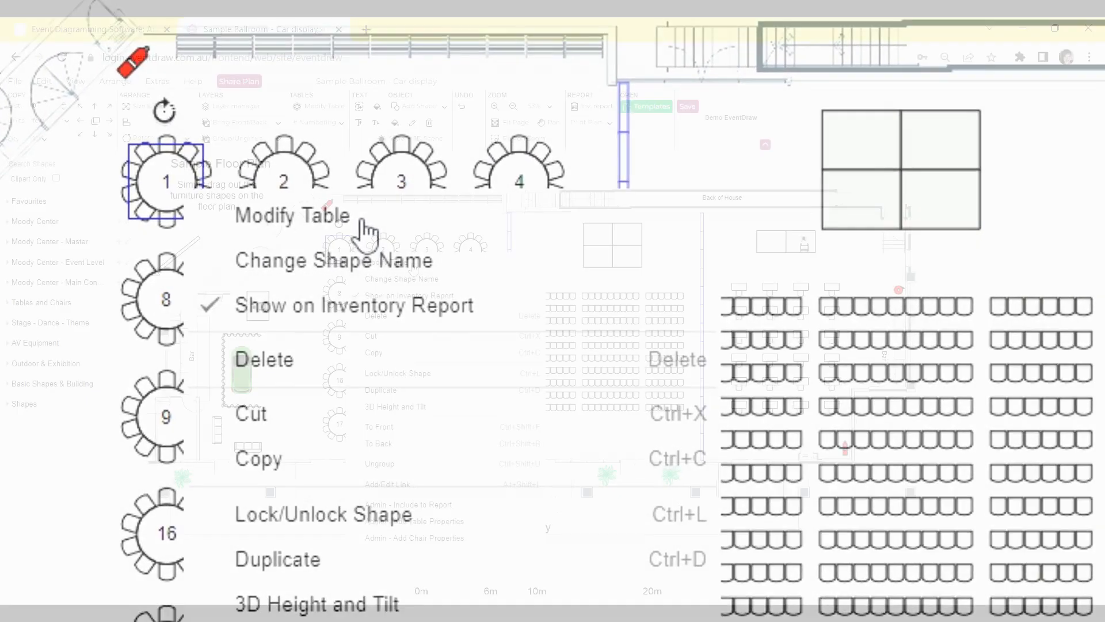
pyautogui.click(366, 225)
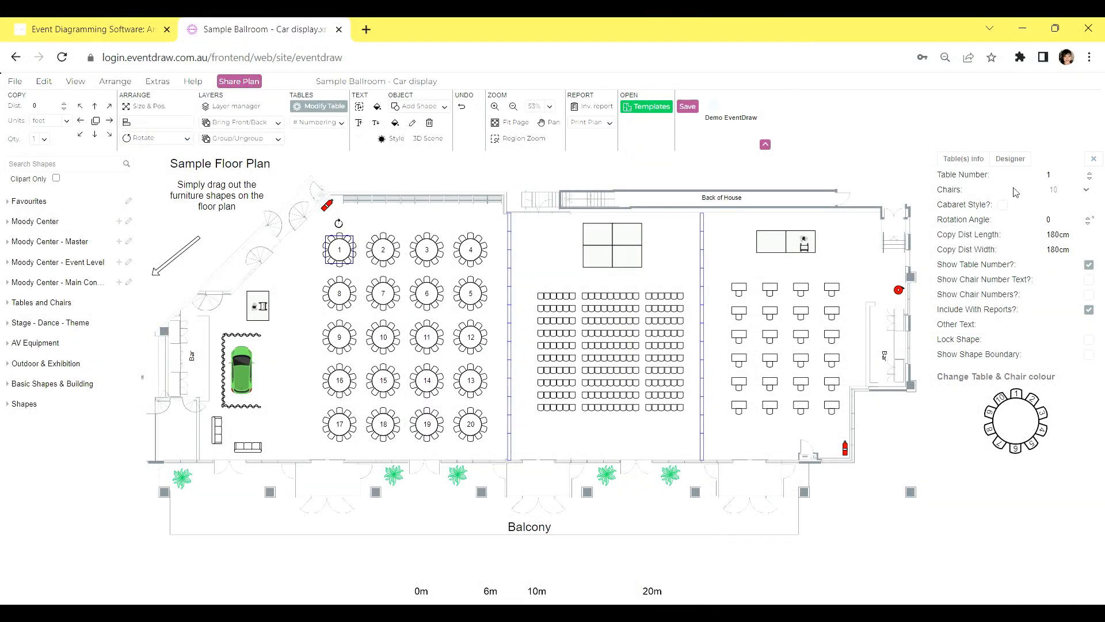
pyautogui.click(1065, 238)
pyautogui.click(1090, 191)
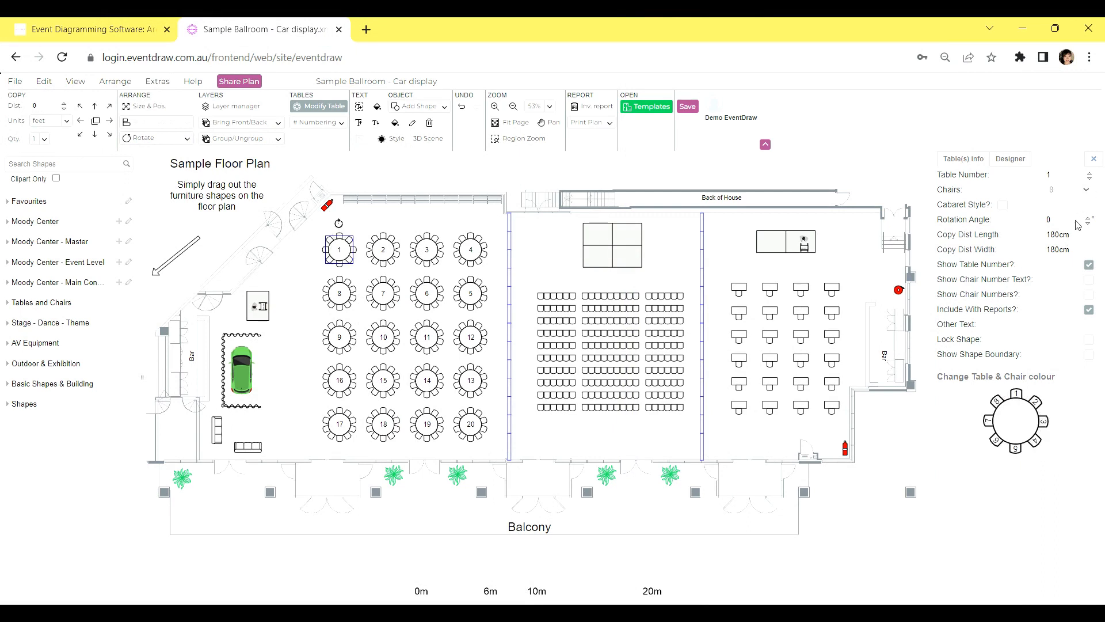
pyautogui.click(1069, 258)
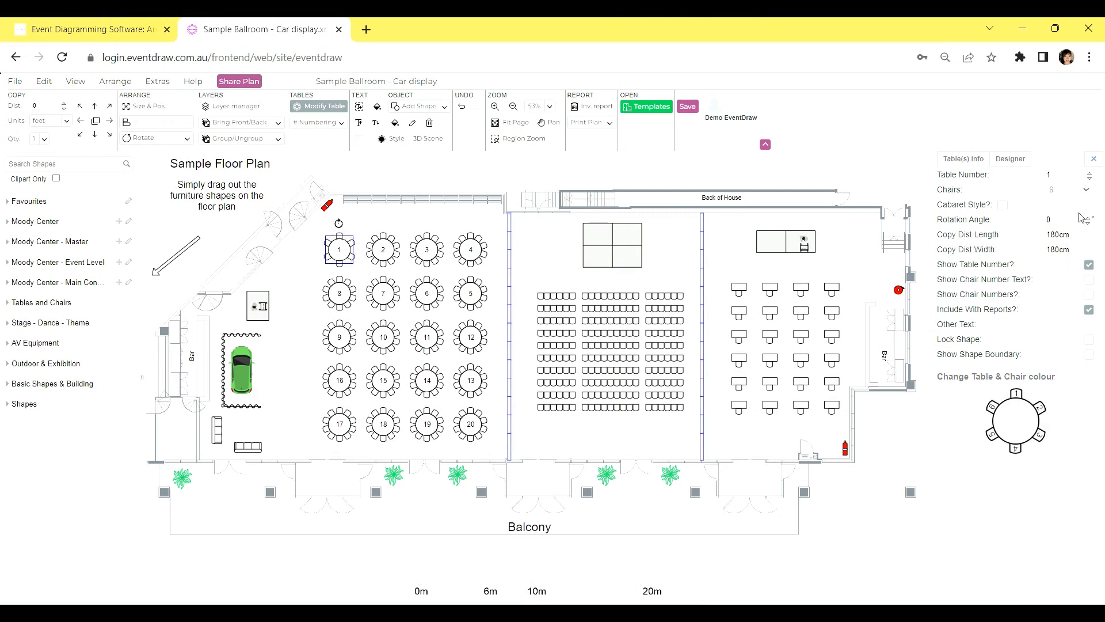
pyautogui.click(1058, 271)
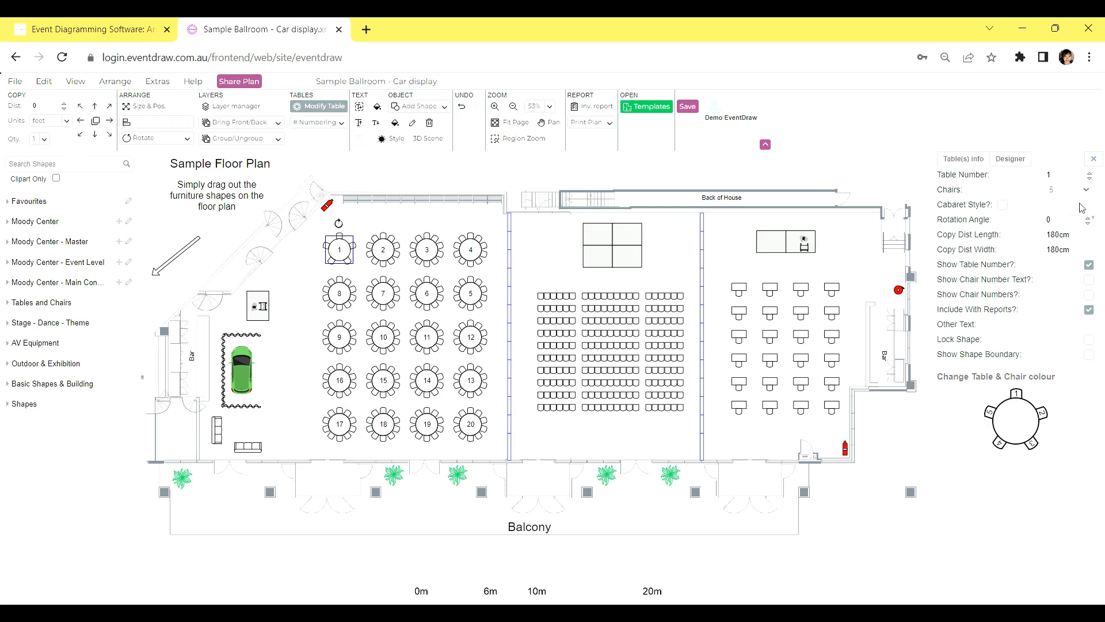
# Switch table 1 to cabaret style seating with a spacing level of 9
pyautogui.click(1003, 206)
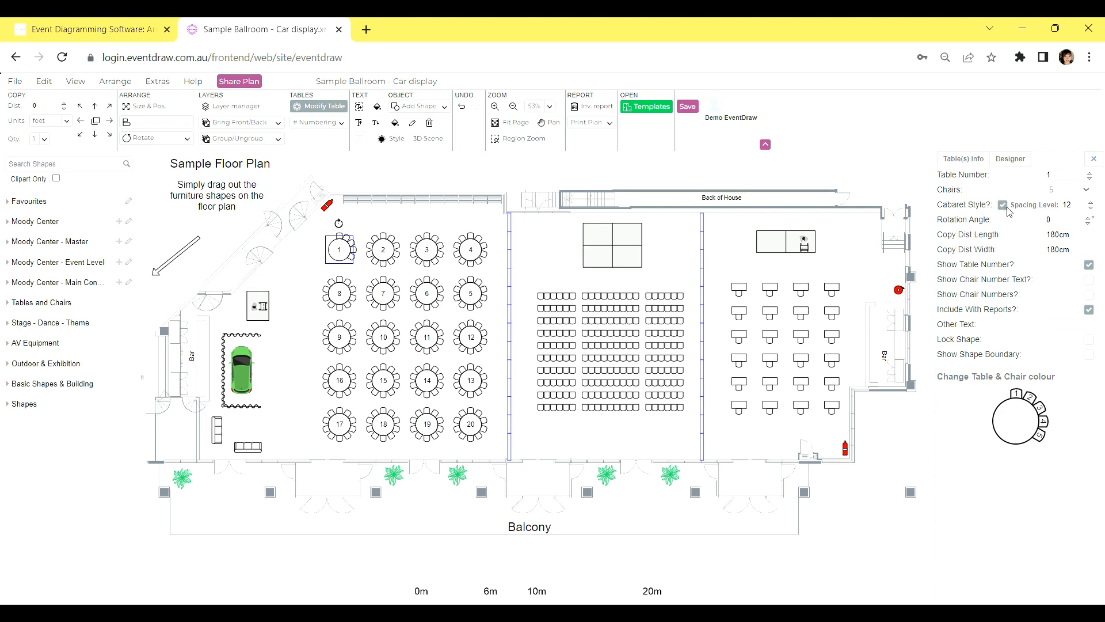
pyautogui.click(1091, 209)
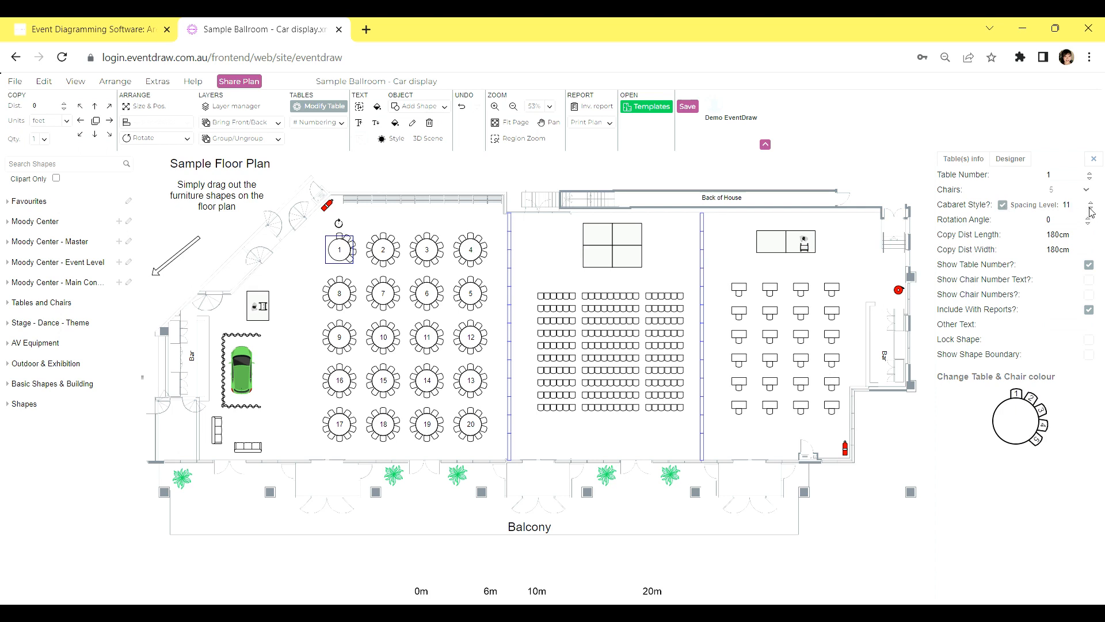
pyautogui.click(1091, 210)
pyautogui.click(1091, 209)
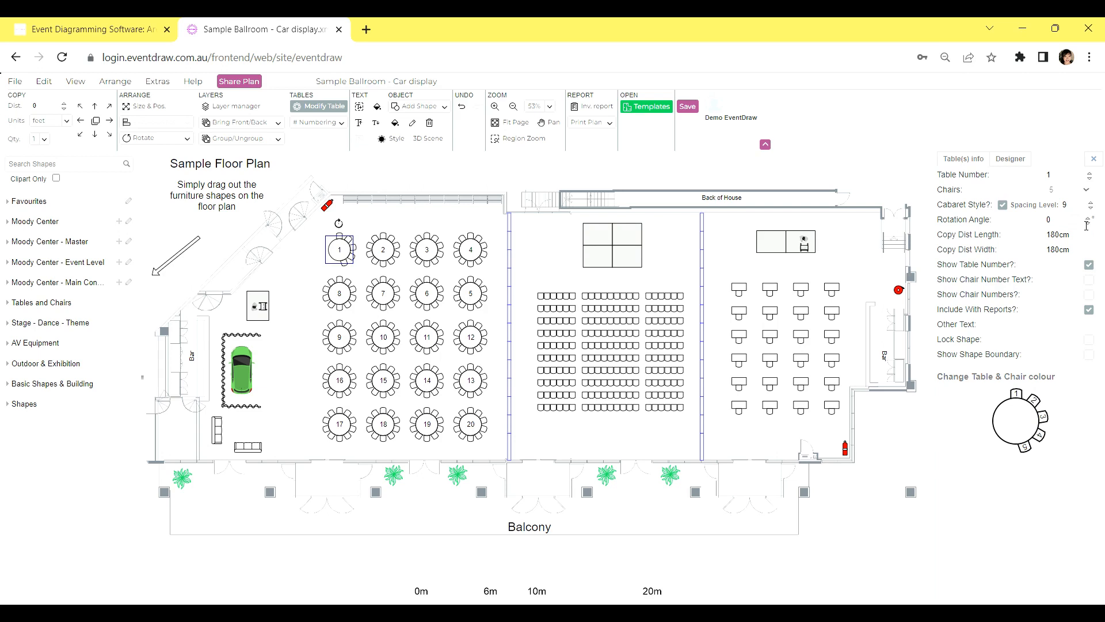
# Rotate table 1 a quarter turn clockwise so its open side faces the room's upper wall
pyautogui.click(1089, 218)
pyautogui.click(1090, 217)
pyautogui.click(1090, 218)
pyautogui.click(1089, 218)
pyautogui.click(1079, 223)
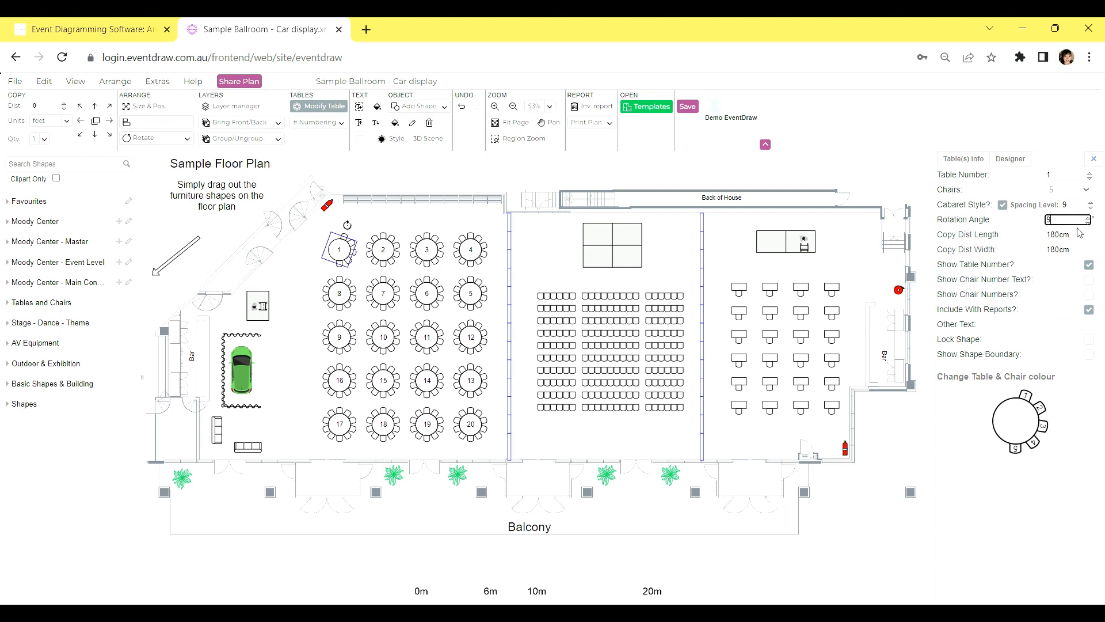
pyautogui.press('Return')
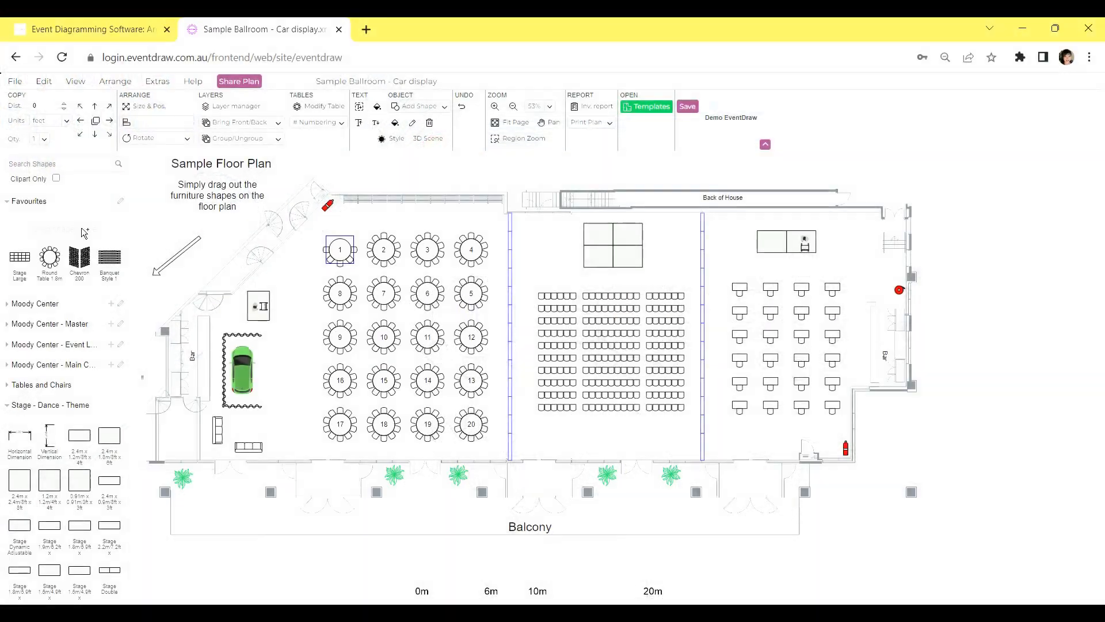
# Add the cabaret table to the Favourites shapes as "Round Table - Cabaret" and save the collection
pyautogui.click(81, 229)
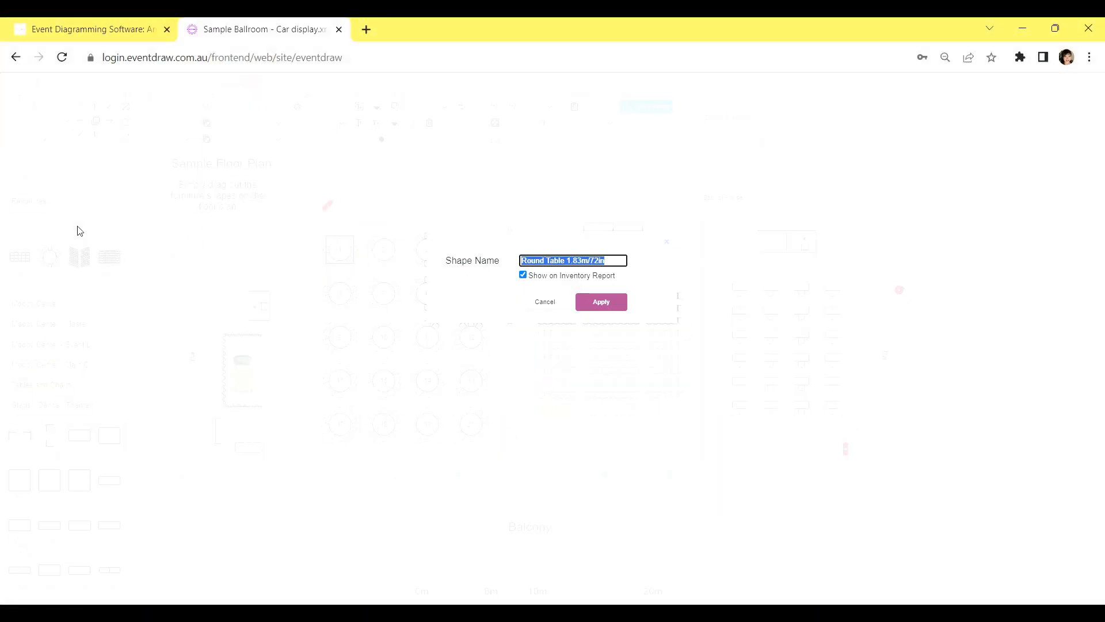
pyautogui.write('Round Tabl')
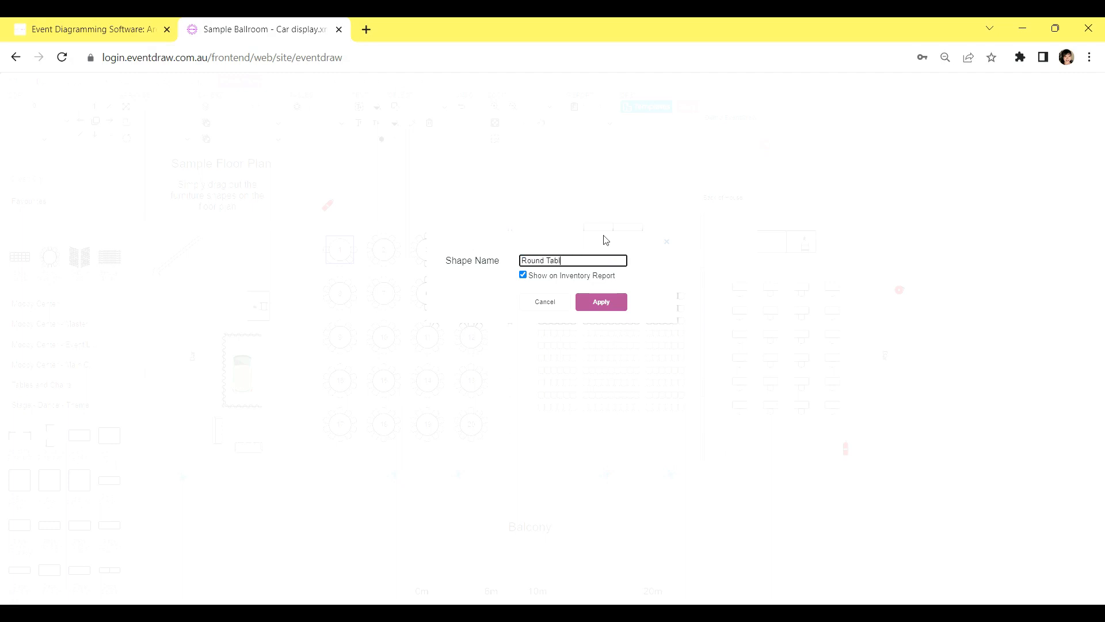
pyautogui.write('e - Cabaret Style')
pyautogui.click(616, 304)
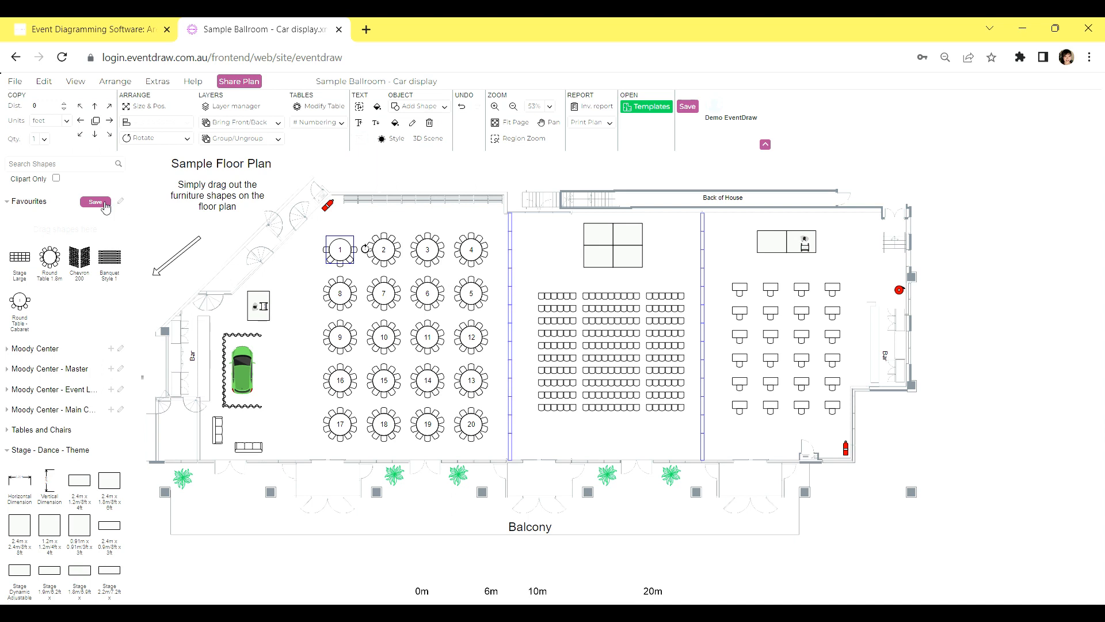
pyautogui.click(96, 202)
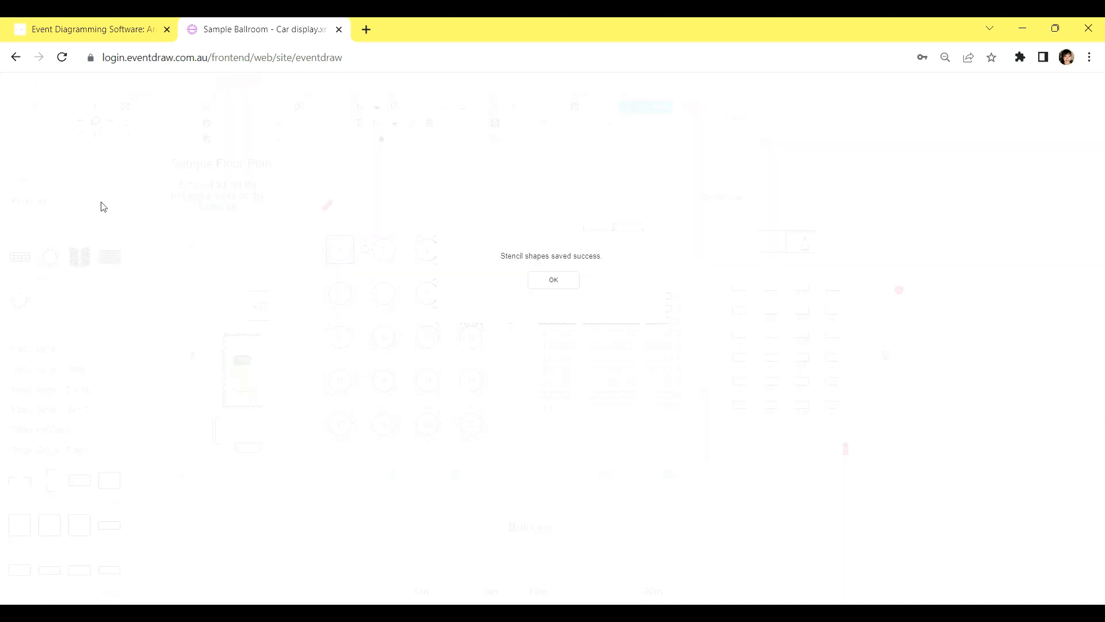
pyautogui.click(554, 281)
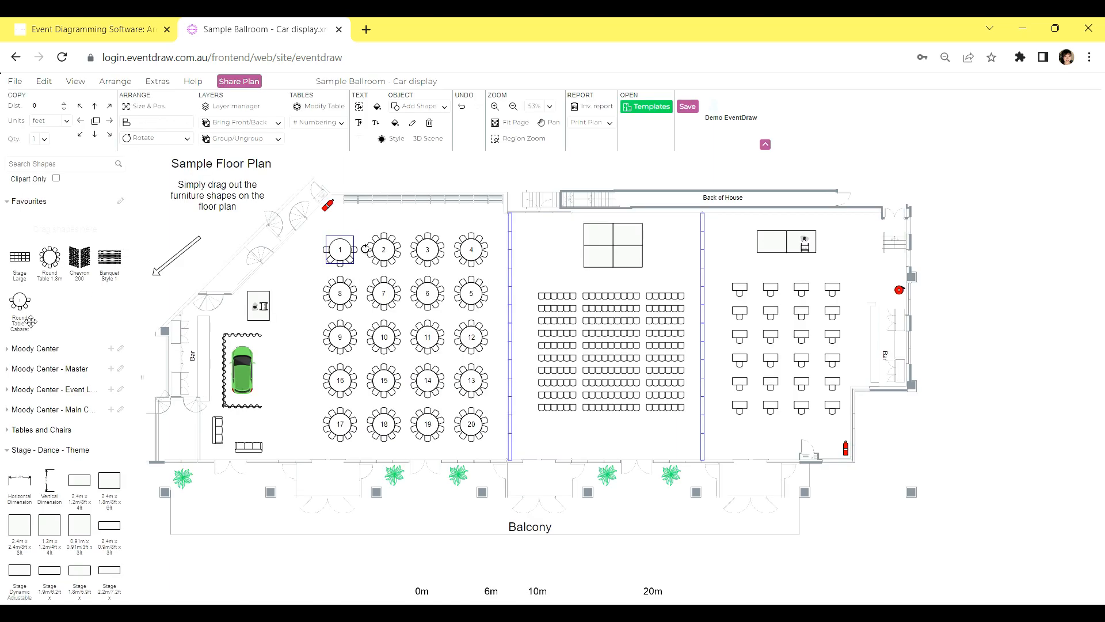
pyautogui.moveTo(27, 310)
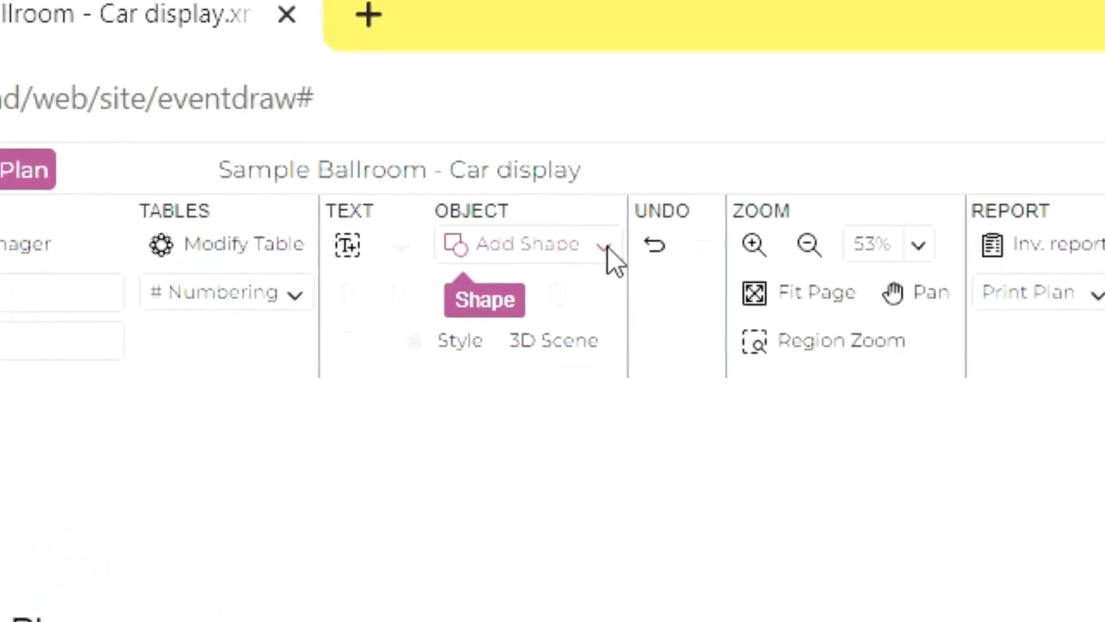
# Add a rectangle shape to the middle room, above the first block of chair rows
pyautogui.click(605, 247)
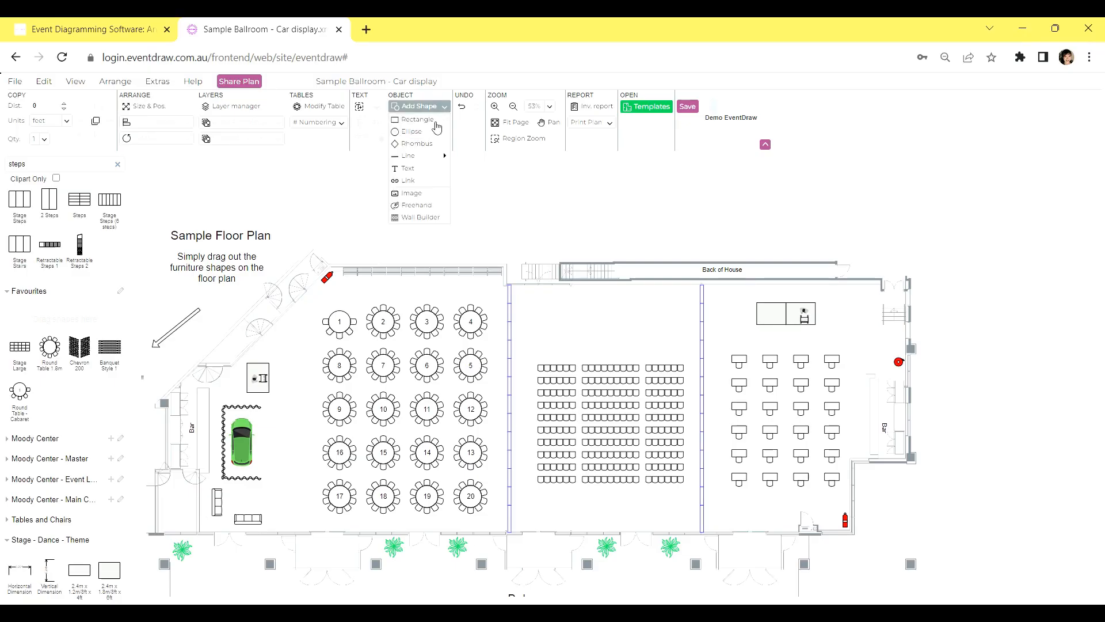
pyautogui.click(417, 119)
pyautogui.moveTo(535, 452); pyautogui.dragTo(543, 317)
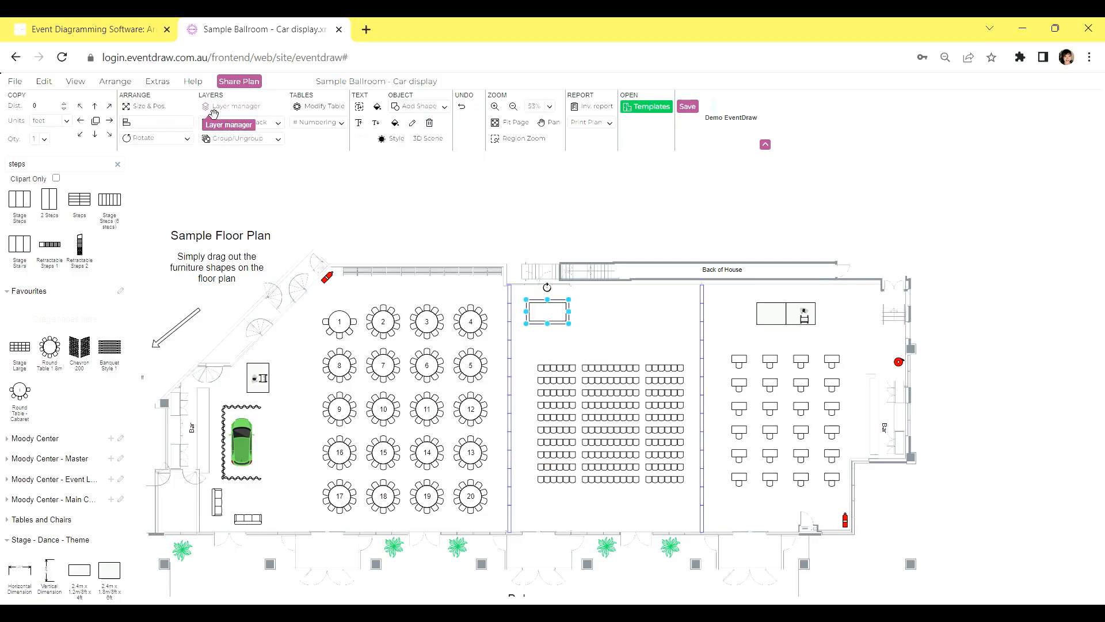
# Set the rectangle's length to 15 ft and its width to 10 ft
pyautogui.click(144, 106)
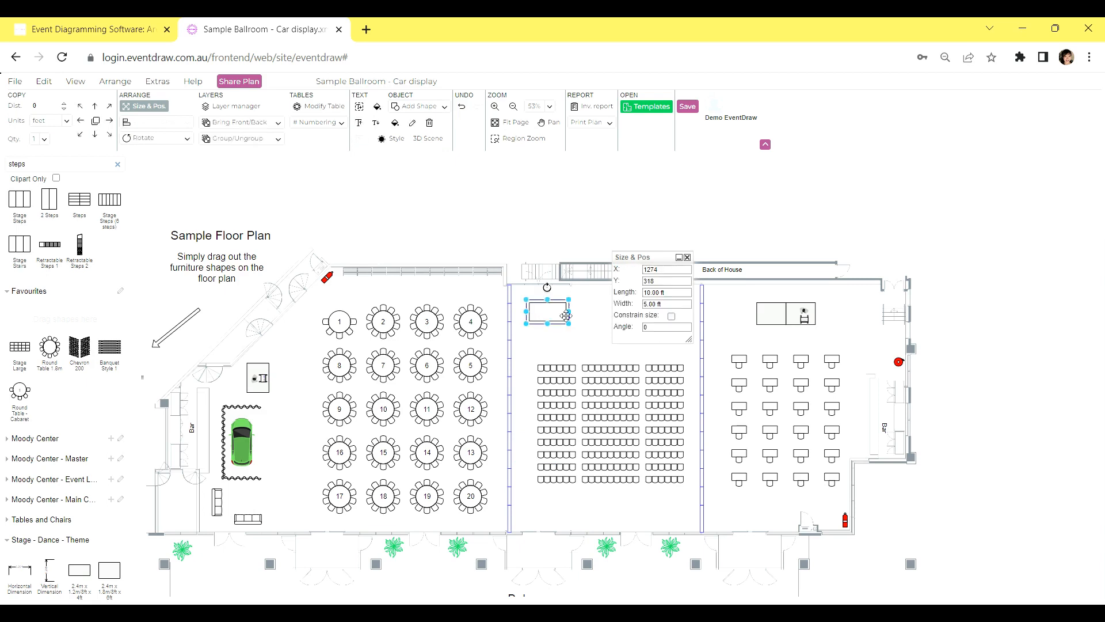
pyautogui.click(656, 293)
pyautogui.write('5')
pyautogui.press('Return')
pyautogui.click(647, 304)
pyautogui.press('BackSpace')
pyautogui.write('10')
pyautogui.press('Return')
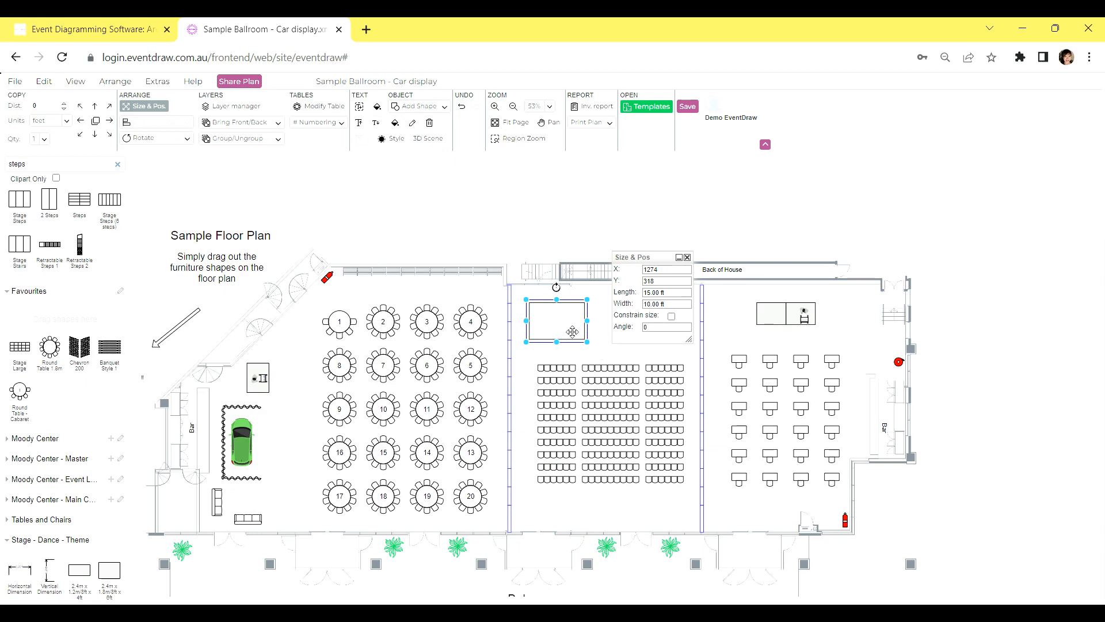
pyautogui.click(688, 257)
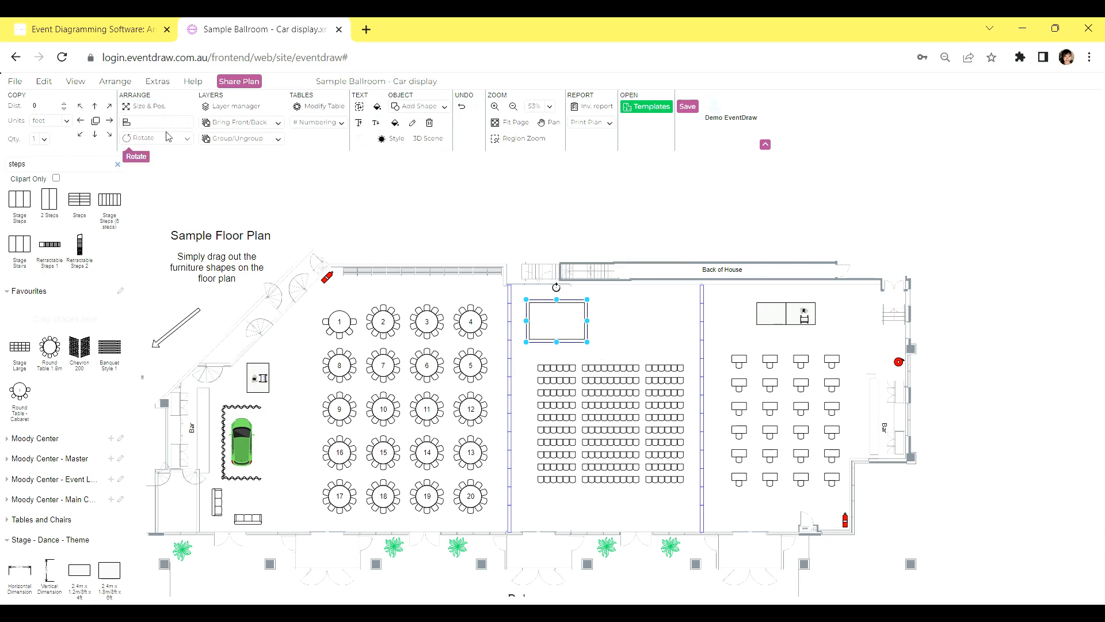
# Duplicate the rectangle and place the copy to its right with a small gap between them
pyautogui.click(120, 130)
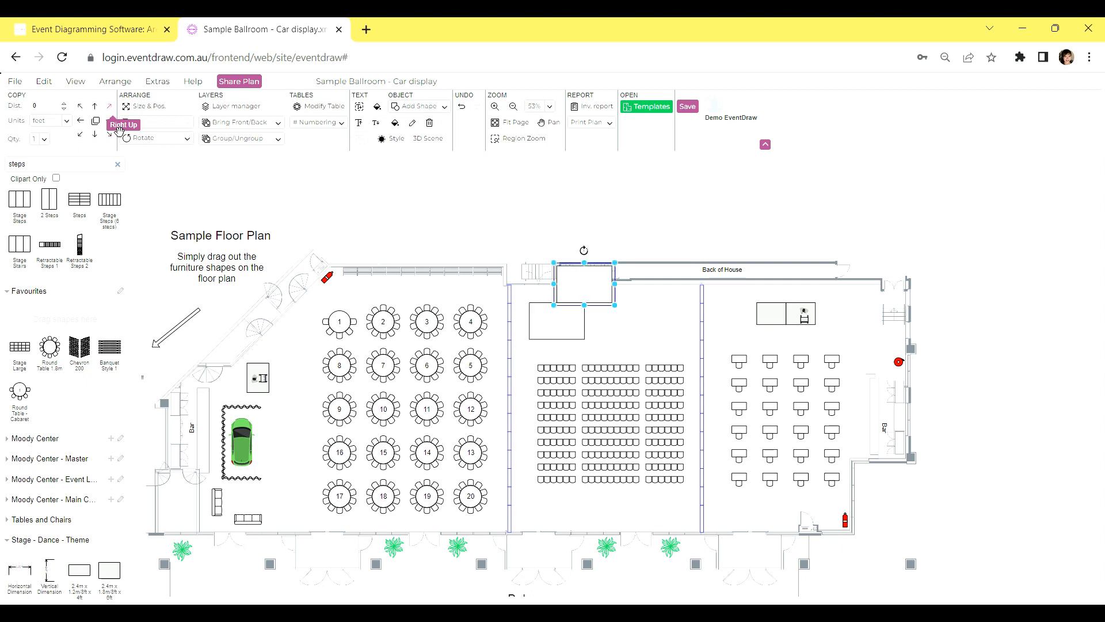
pyautogui.moveTo(582, 285); pyautogui.dragTo(620, 322)
pyautogui.click(666, 335)
# Select both rectangles in the middle room and group them into one shape
pyautogui.moveTo(654, 347); pyautogui.dragTo(662, 350)
pyautogui.rightClick(586, 320)
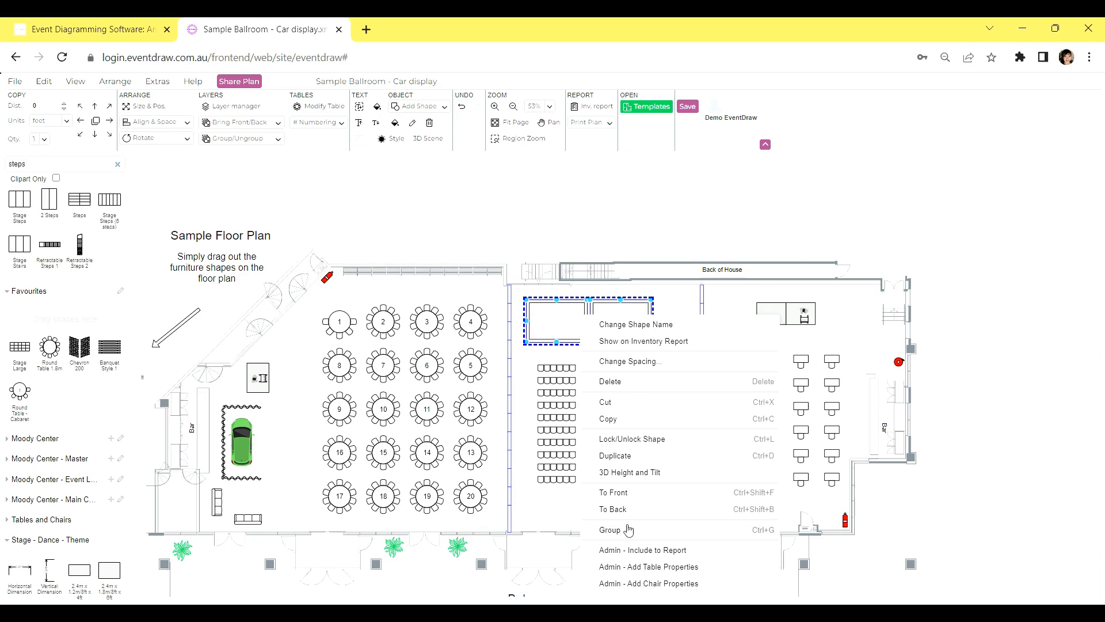
pyautogui.click(611, 529)
pyautogui.click(588, 326)
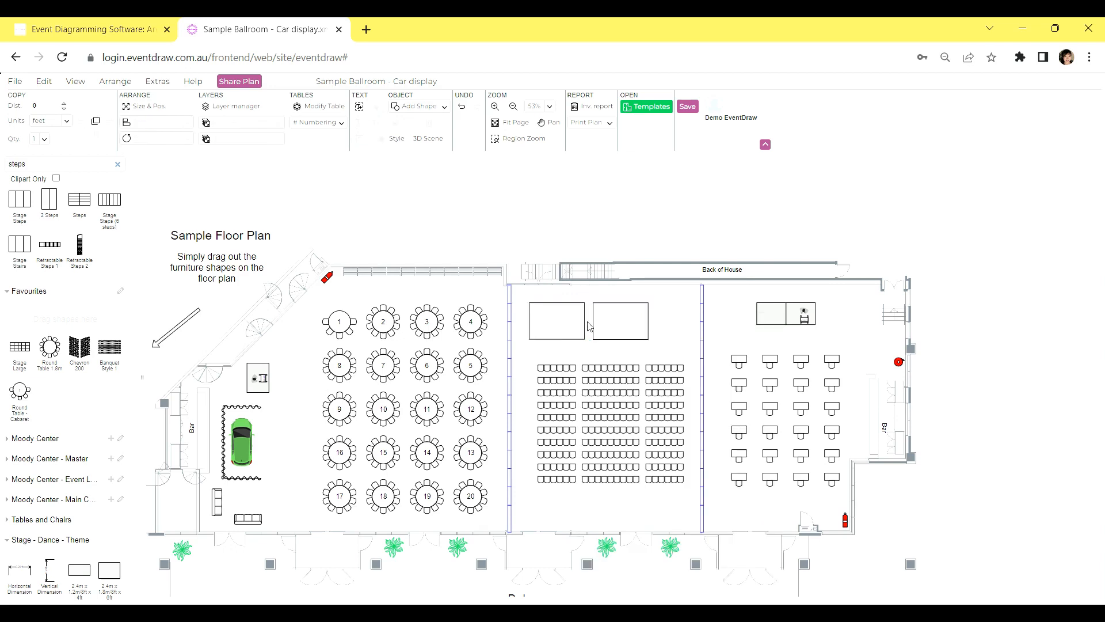
# Scale down the grouped rectangles and centre them above the chair rows
pyautogui.click(621, 333)
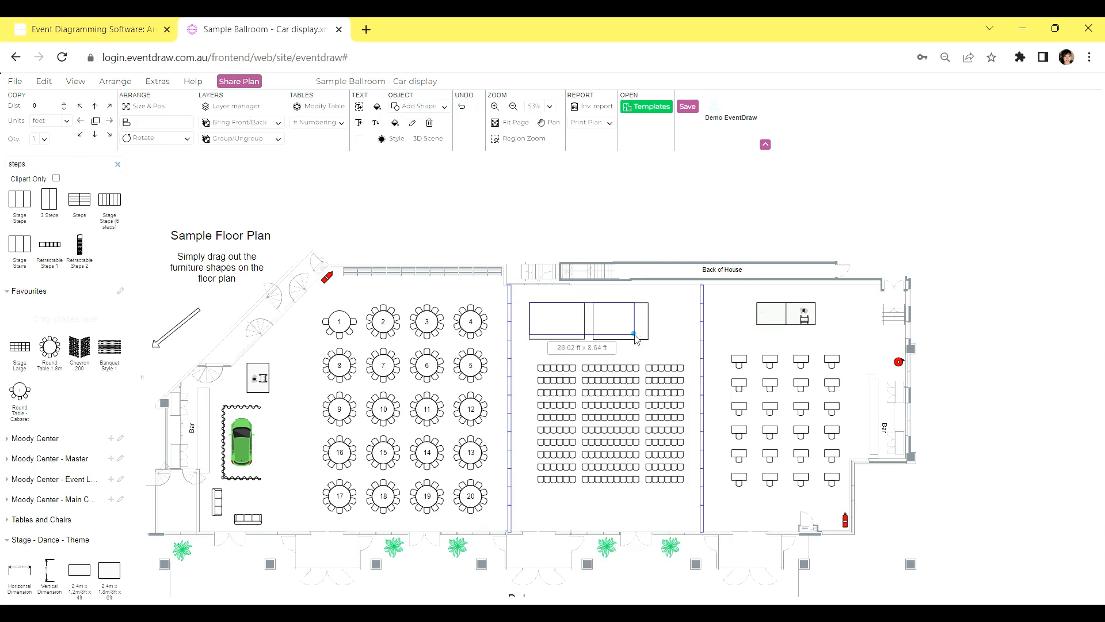
pyautogui.click(676, 339)
pyautogui.moveTo(607, 326); pyautogui.dragTo(633, 331)
pyautogui.click(534, 312)
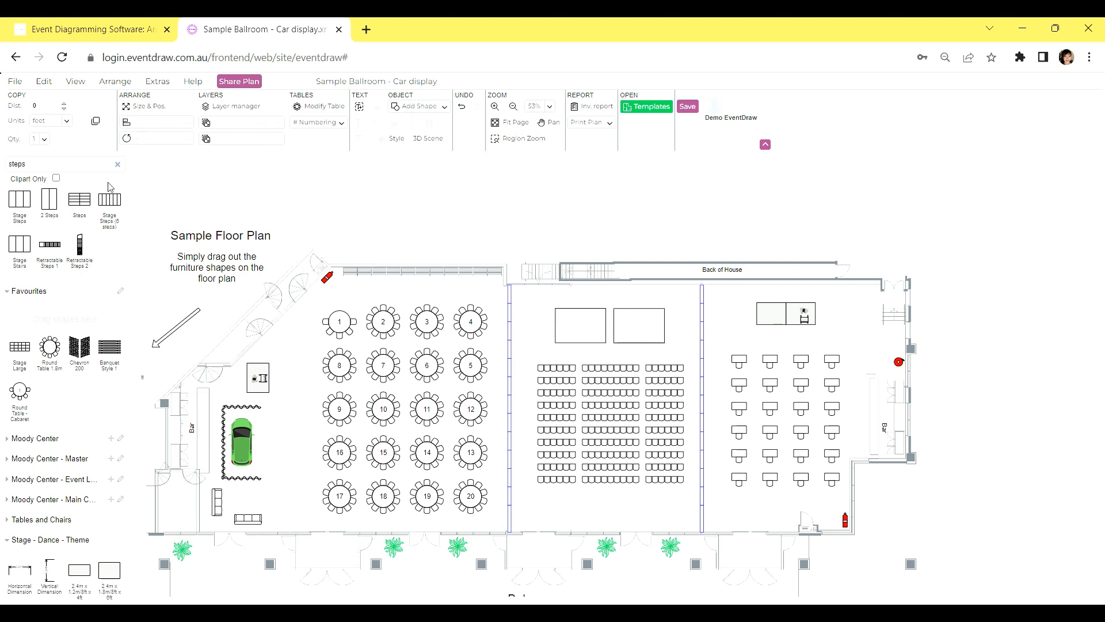
# Clear the shape search, add the grouped rectangles to the Favourites shapes as "Stage 2" and save the collection
pyautogui.click(118, 165)
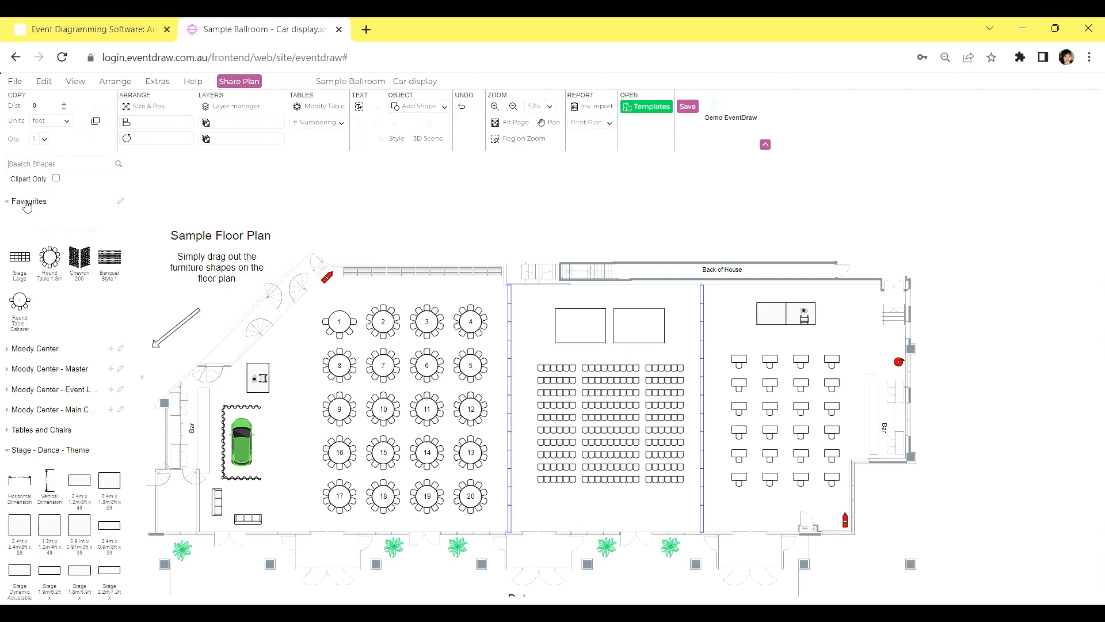
pyautogui.moveTo(526, 295); pyautogui.dragTo(682, 362)
pyautogui.moveTo(622, 328); pyautogui.dragTo(71, 233)
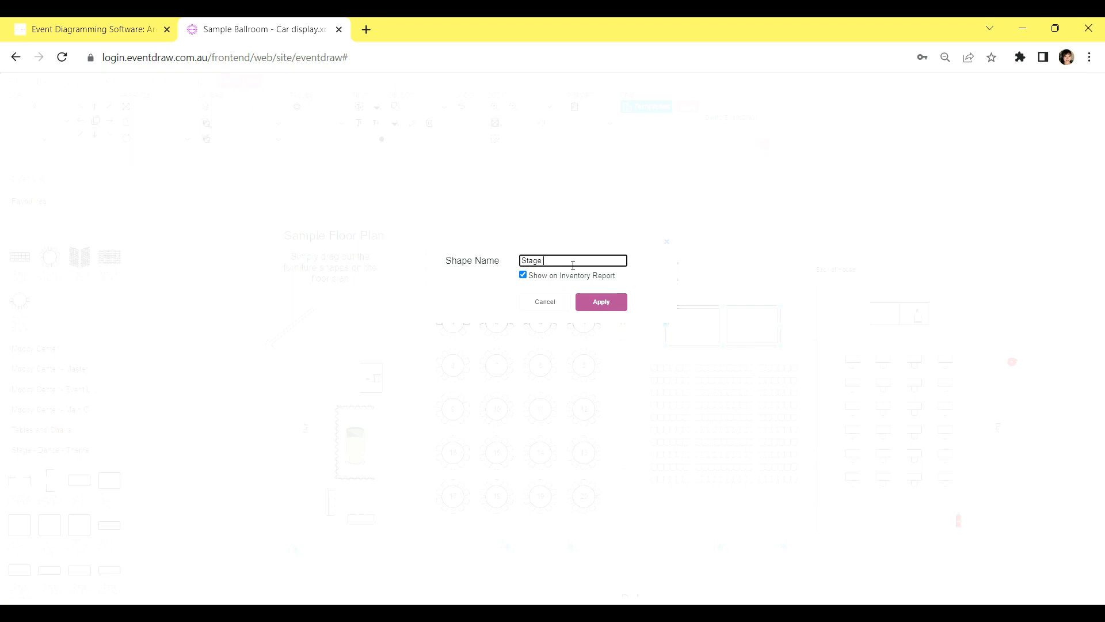
pyautogui.click(586, 303)
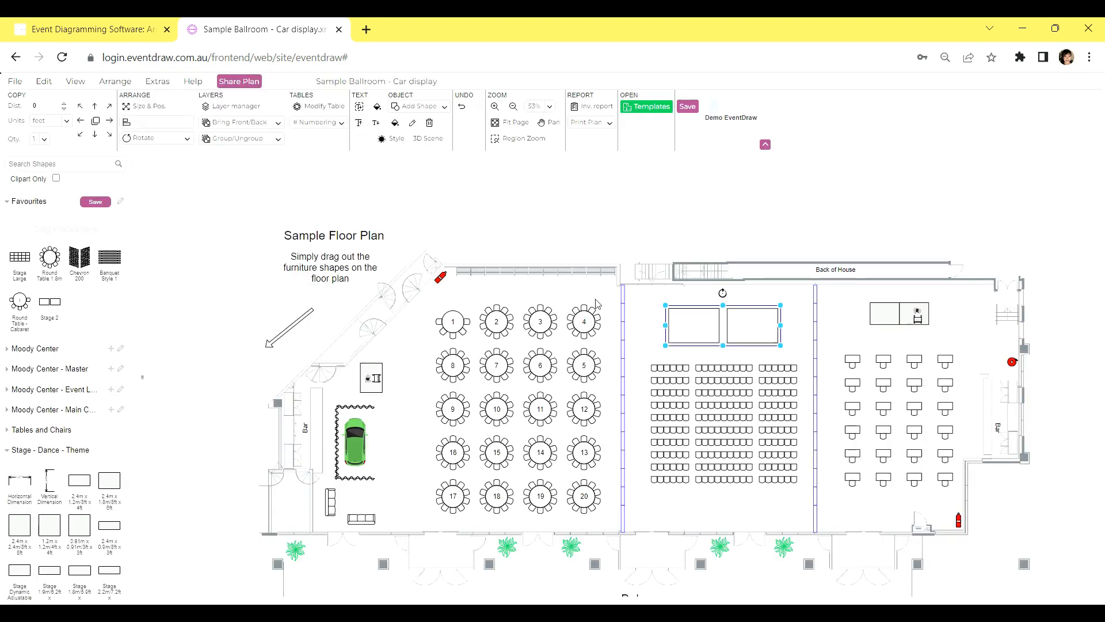
pyautogui.click(96, 202)
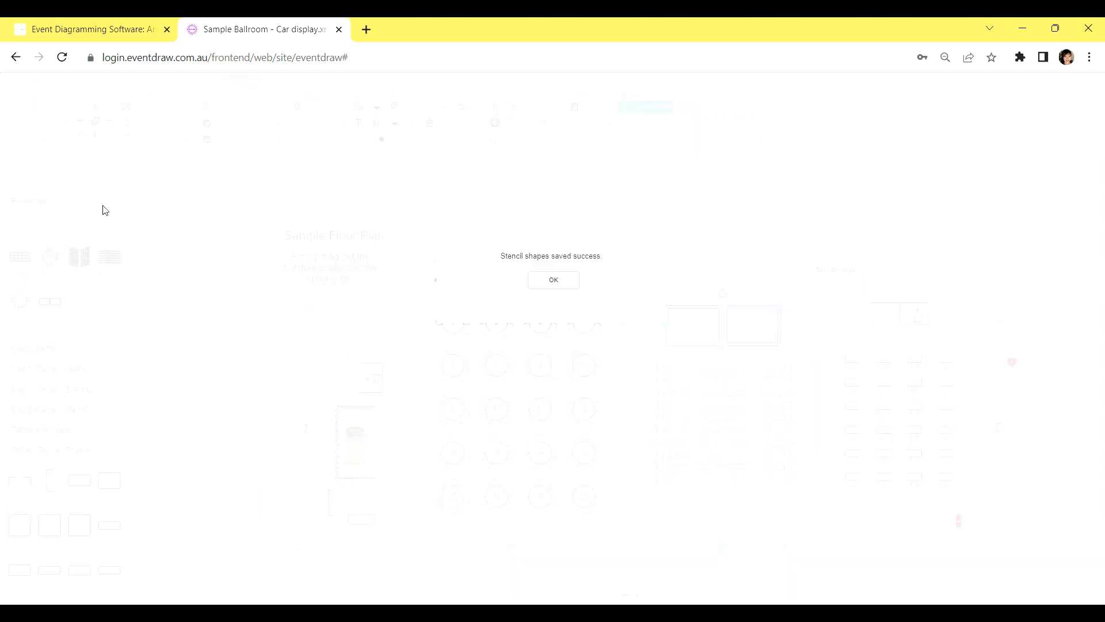
pyautogui.click(536, 285)
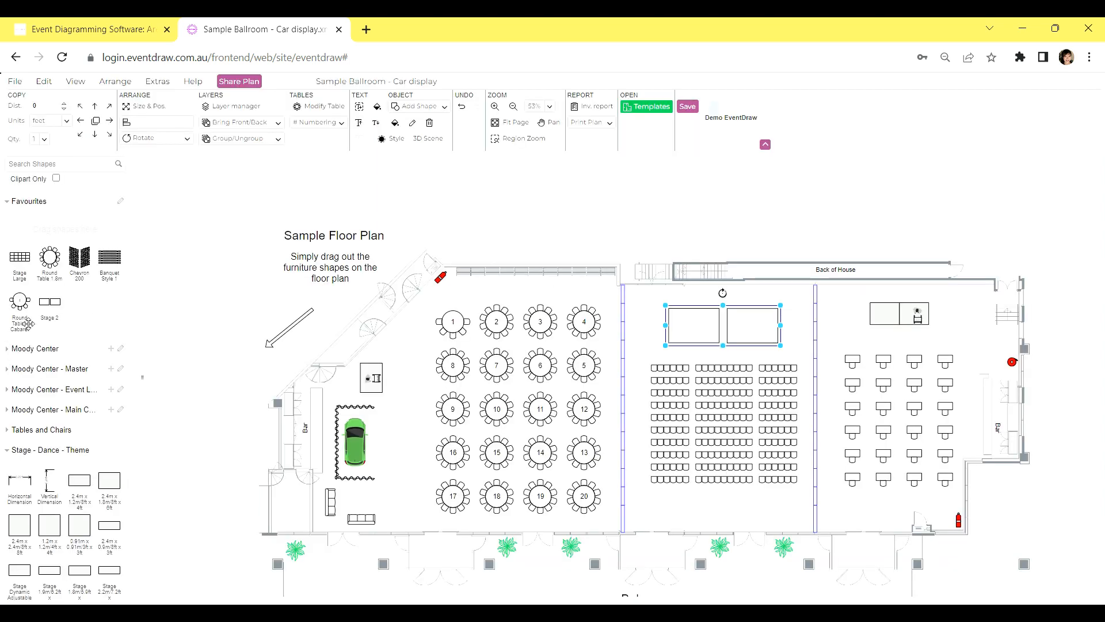
pyautogui.moveTo(58, 324)
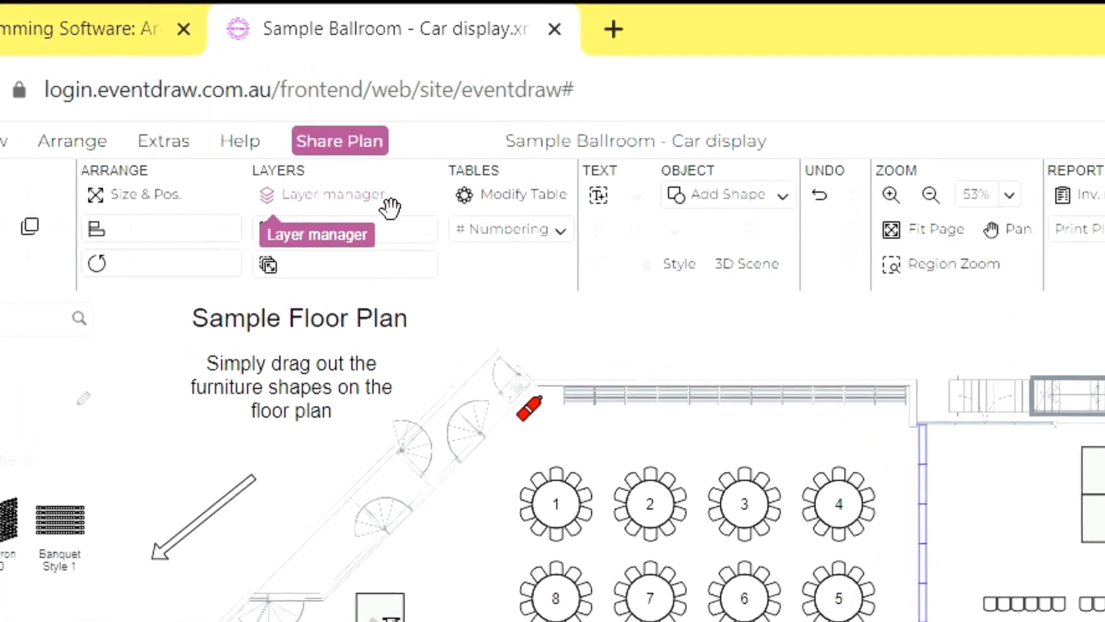
# Open the layer manager and toggle the Event Layout and Operable Wall layers off and on to check what each contains
pyautogui.click(385, 202)
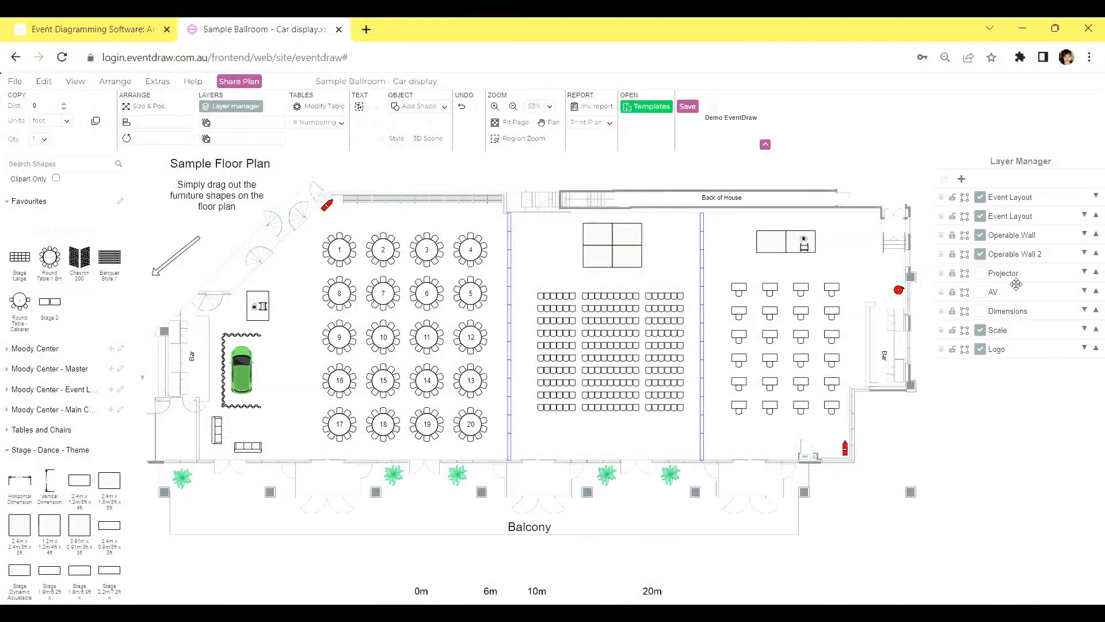
pyautogui.click(980, 197)
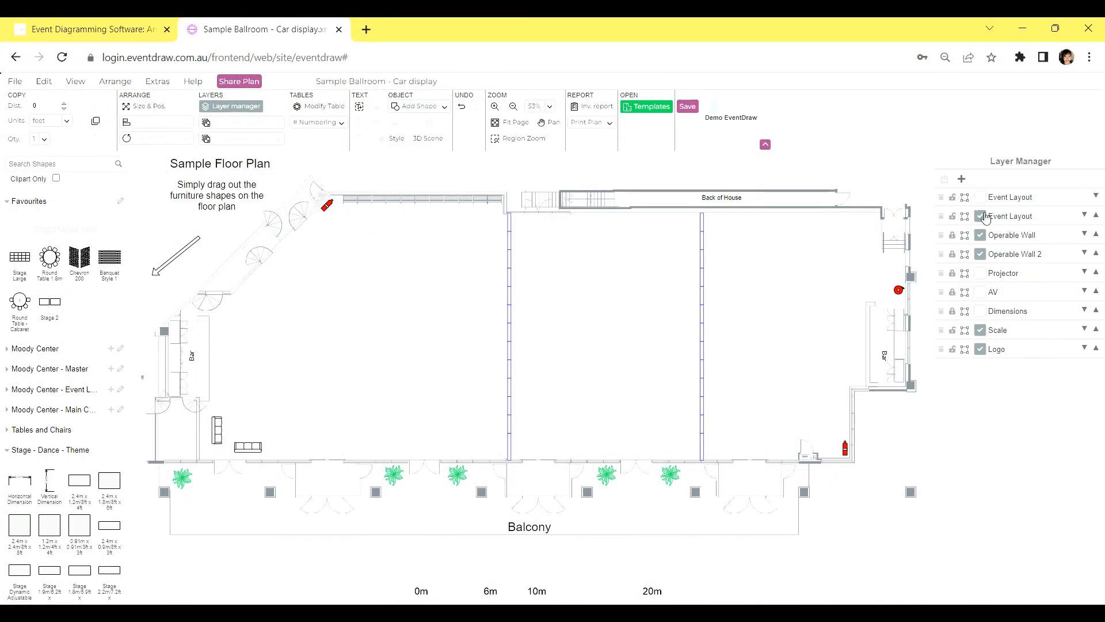
pyautogui.click(986, 218)
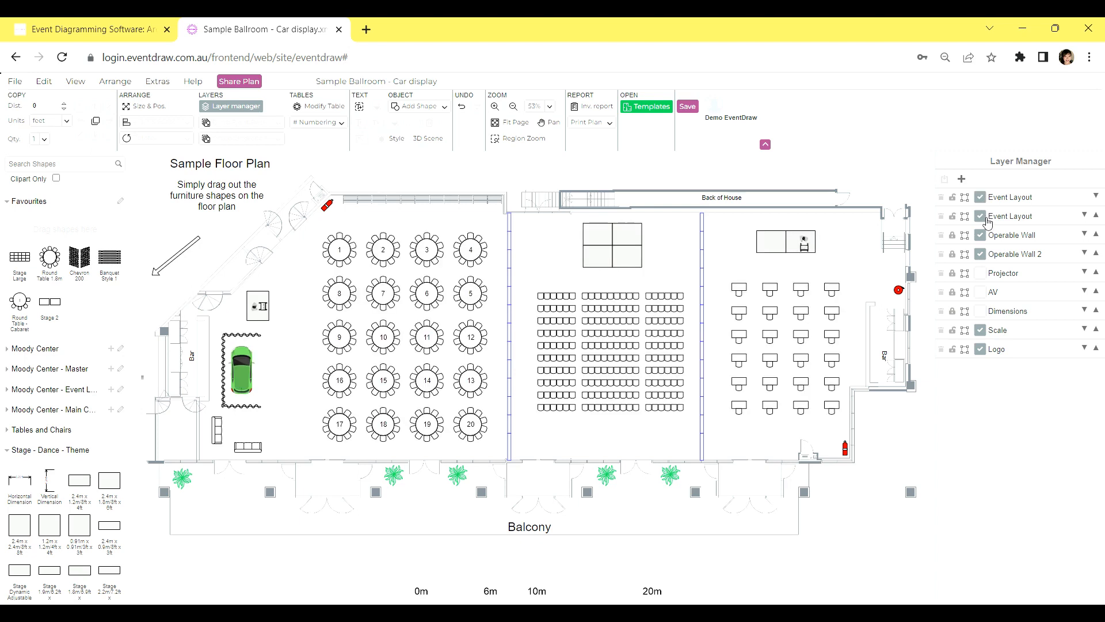
pyautogui.click(986, 219)
pyautogui.click(987, 220)
pyautogui.click(988, 238)
pyautogui.click(988, 237)
# Add a new layer and rename it "Test"
pyautogui.click(962, 179)
pyautogui.doubleClick(1009, 197)
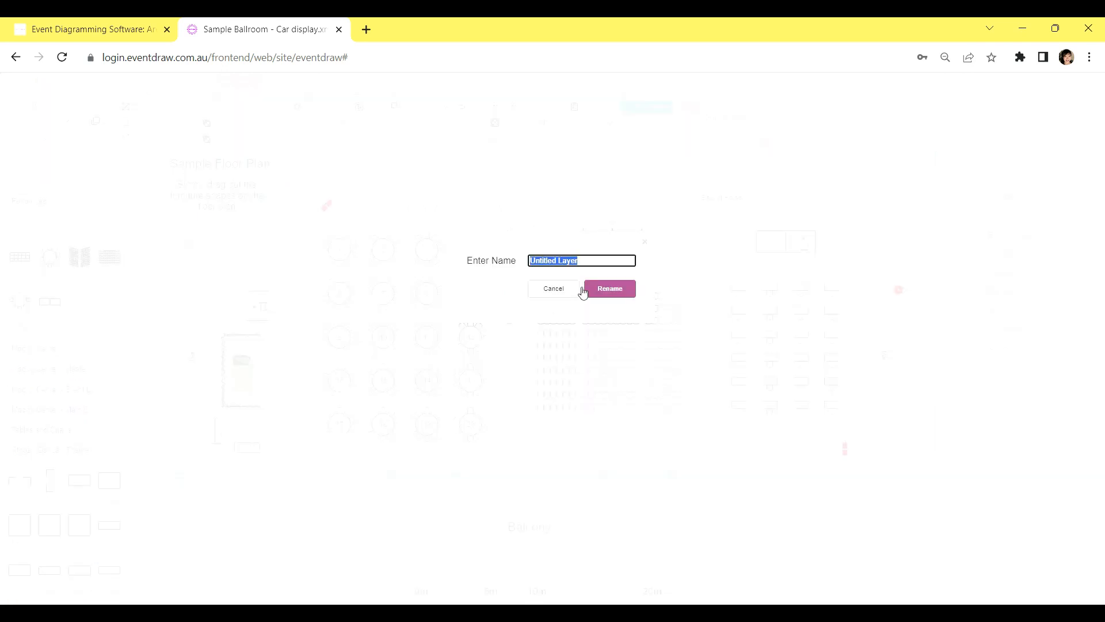
pyautogui.write('Test')
pyautogui.click(610, 292)
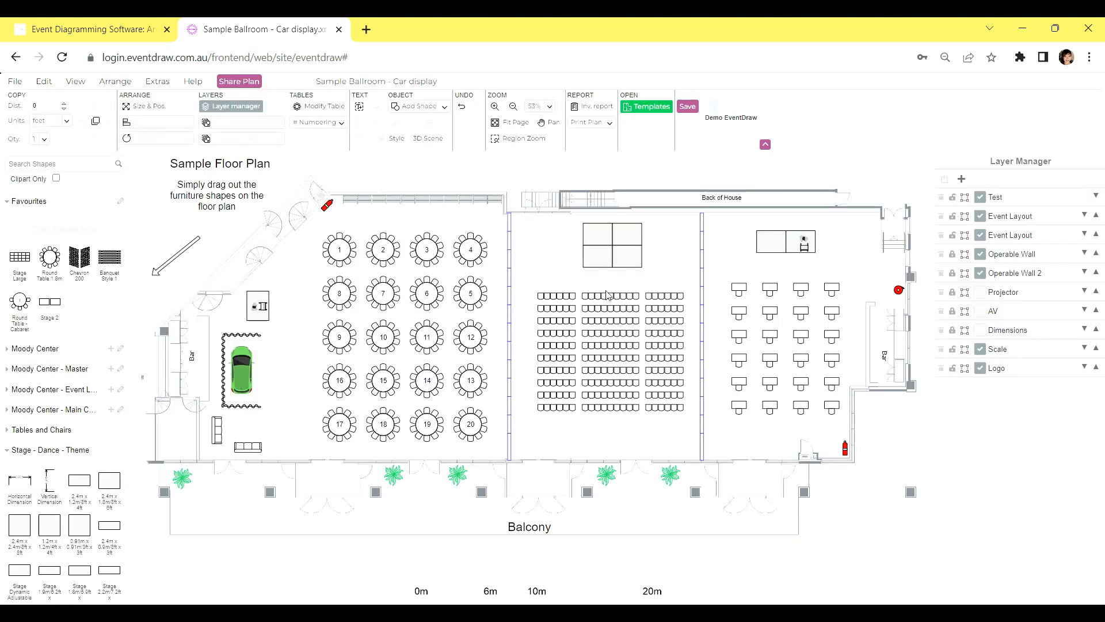
# Move tables 17 to 20 to the Test layer and check it by toggling that layer's visibility
pyautogui.moveTo(315, 409); pyautogui.dragTo(493, 449)
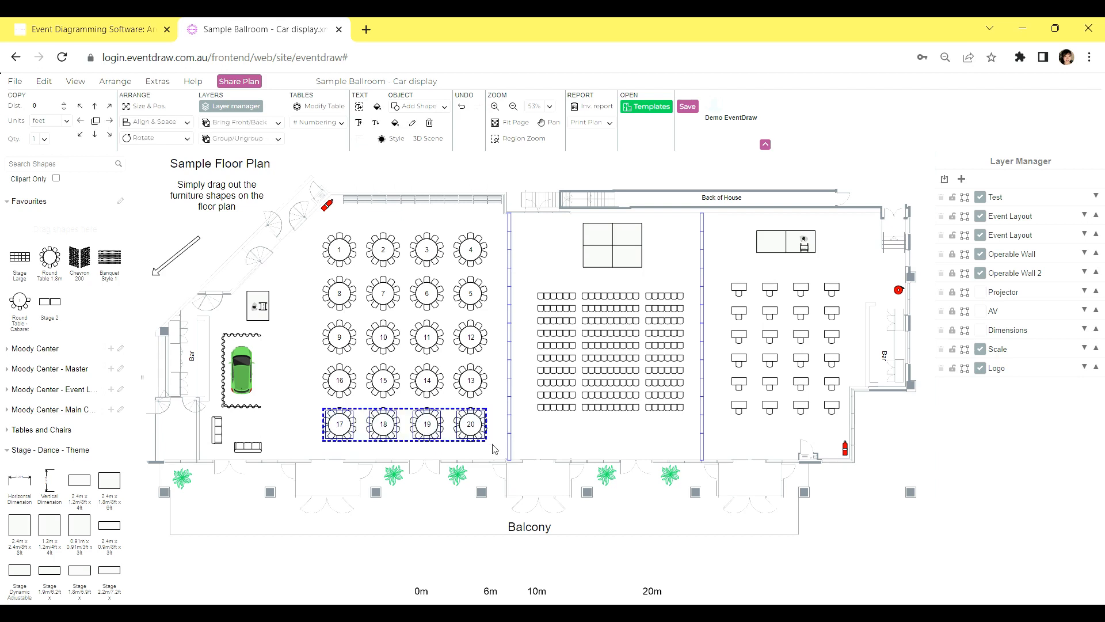
pyautogui.click(945, 180)
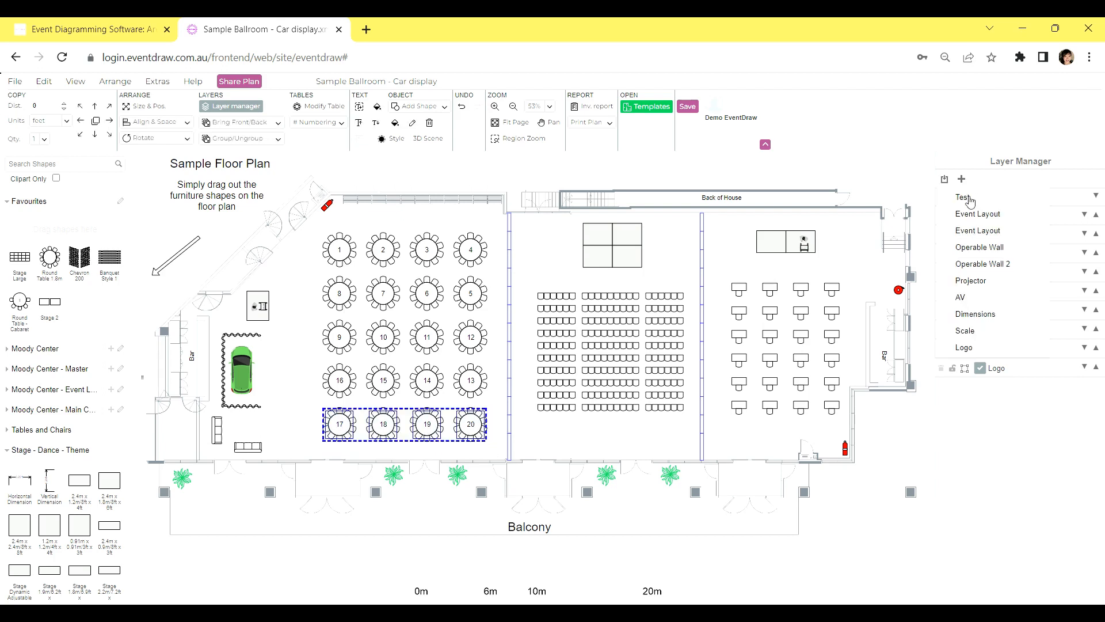
pyautogui.click(971, 199)
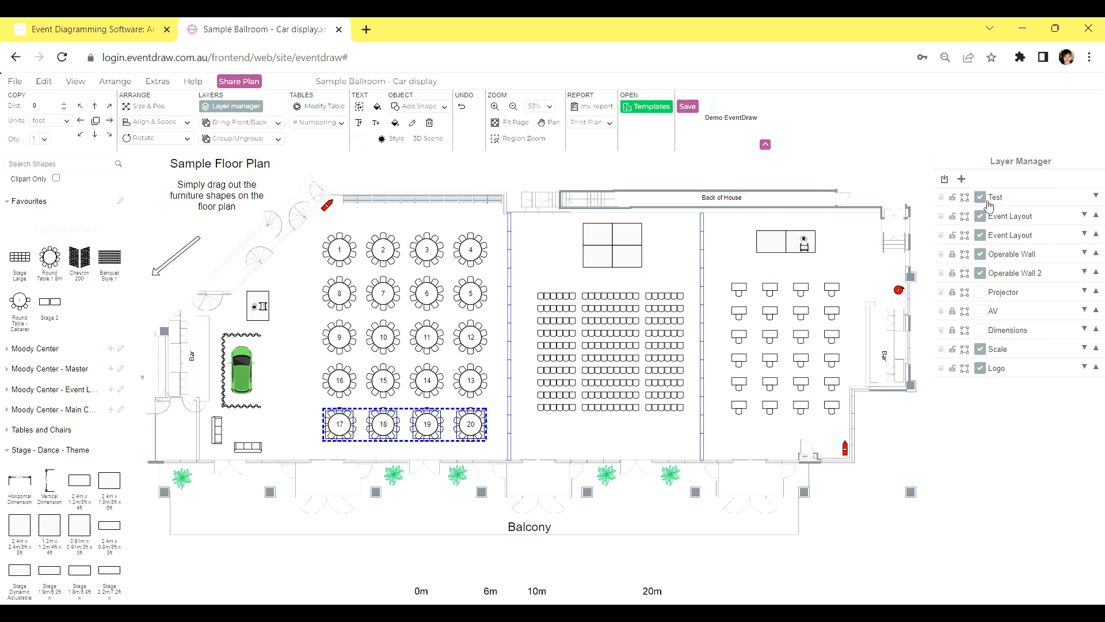
pyautogui.click(986, 201)
pyautogui.click(986, 201)
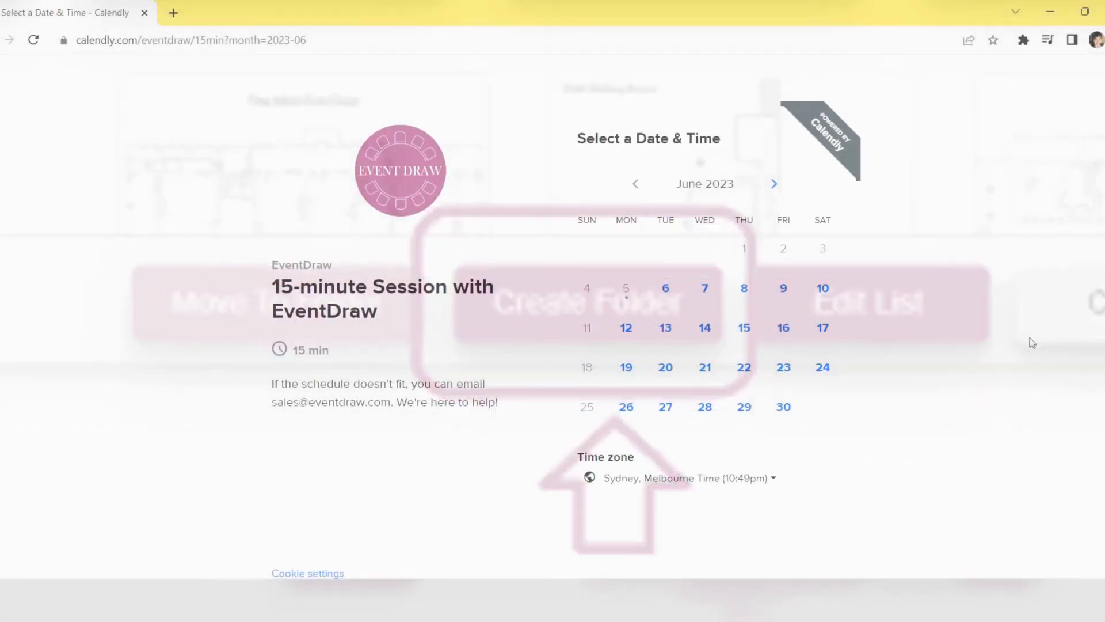
# On the Calendly booking page, choose Monday 12 June 2023 and a time slot for the 15-minute session with EventDraw
pyautogui.click(626, 327)
pyautogui.moveTo(975, 298); pyautogui.dragTo(976, 375)
pyautogui.click(863, 382)
pyautogui.click(898, 393)
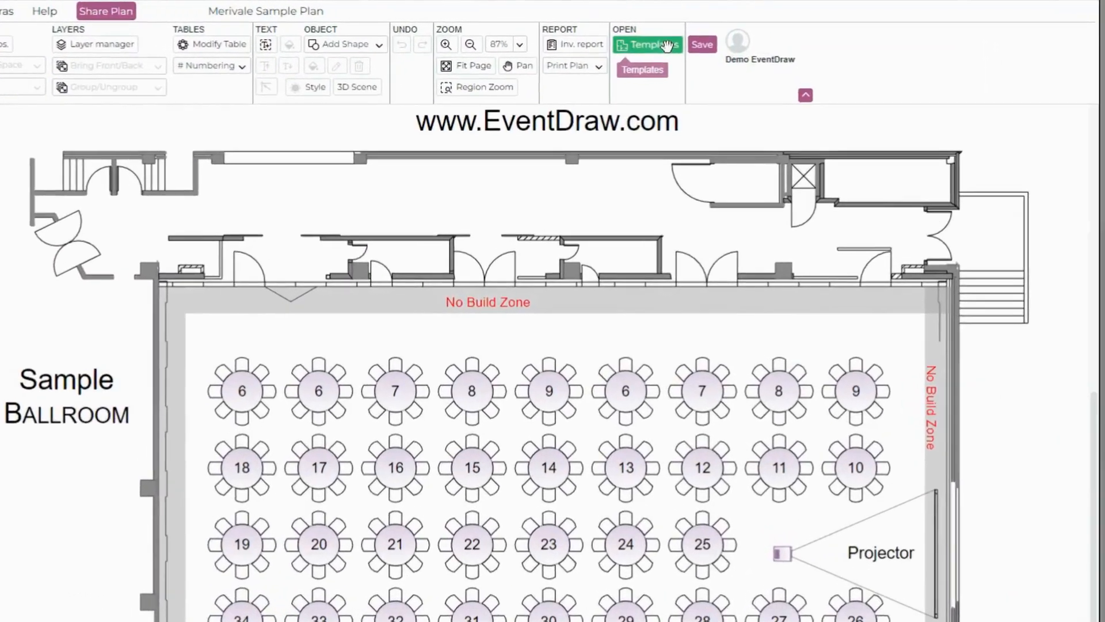
# From the template library, move the "Radisson Cebu- Ballroom A Sample" plan to the Home / GCCEC / Carpark folder
pyautogui.click(667, 45)
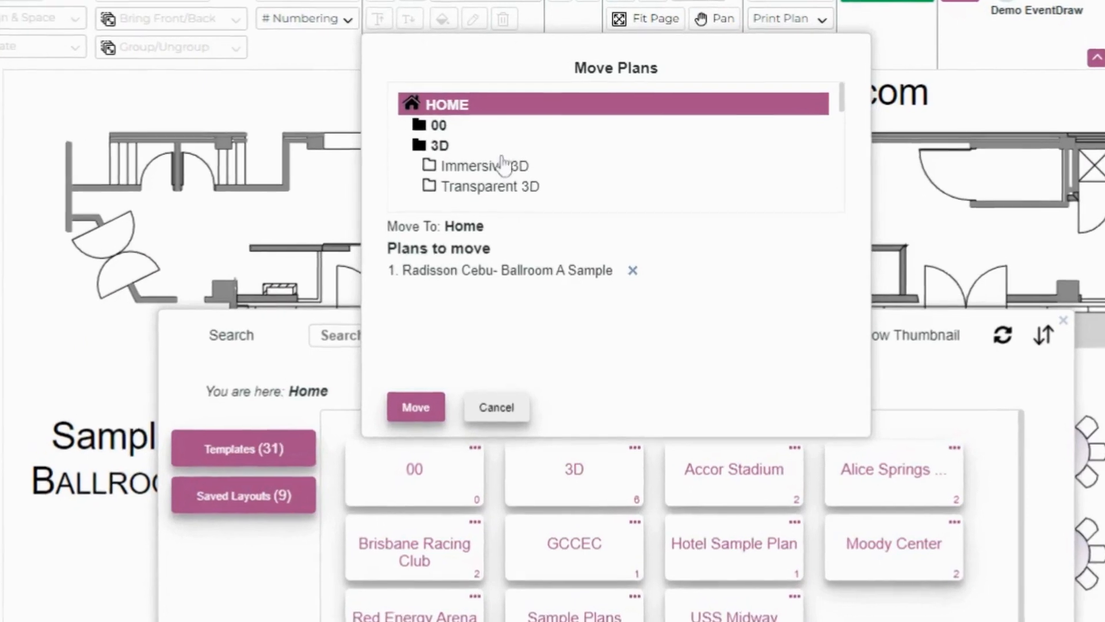
pyautogui.scroll(-2, 497, 168)
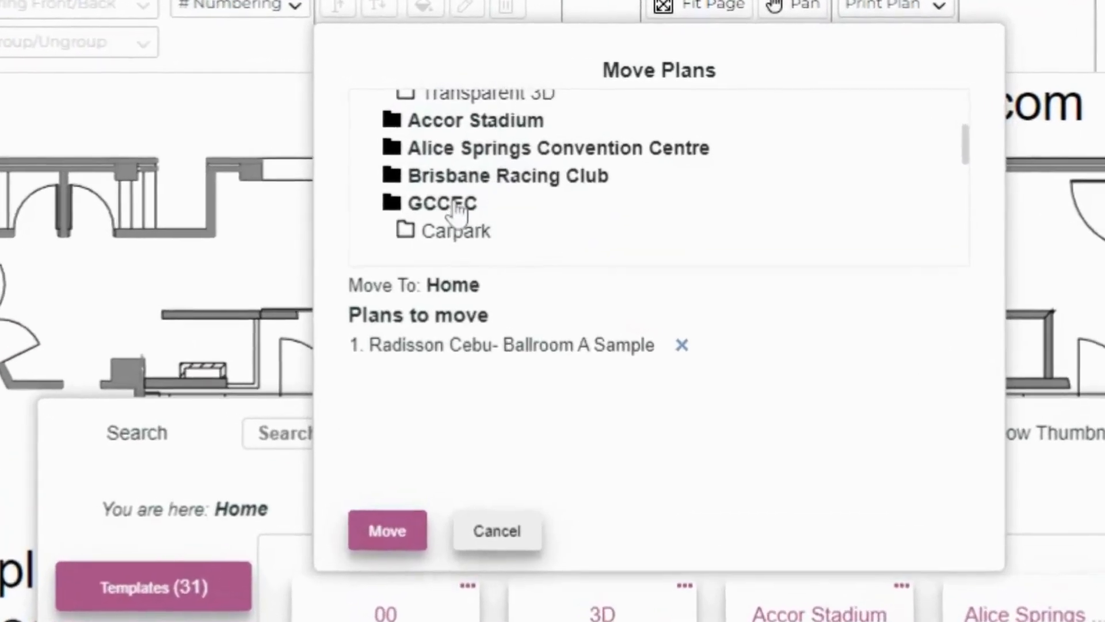
pyautogui.click(465, 180)
pyautogui.click(455, 243)
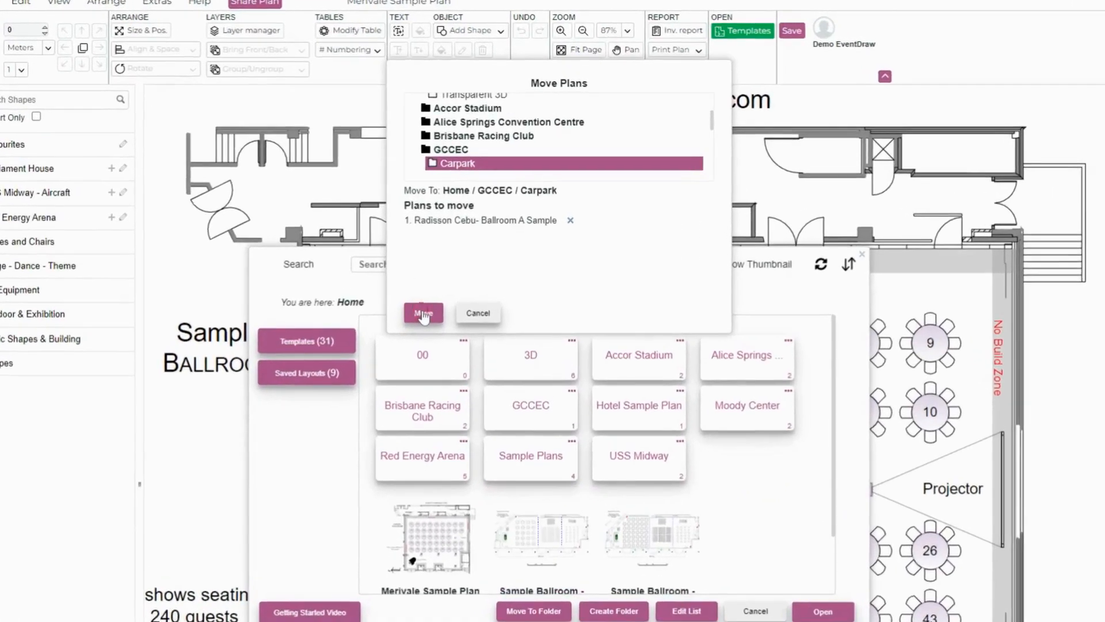
pyautogui.click(453, 237)
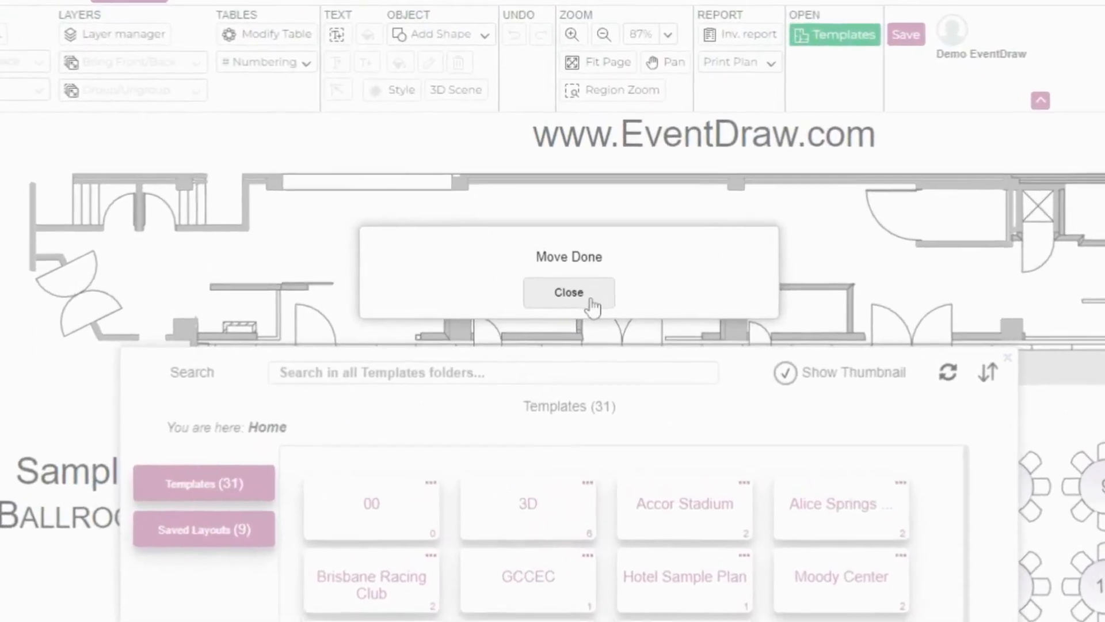
pyautogui.click(592, 302)
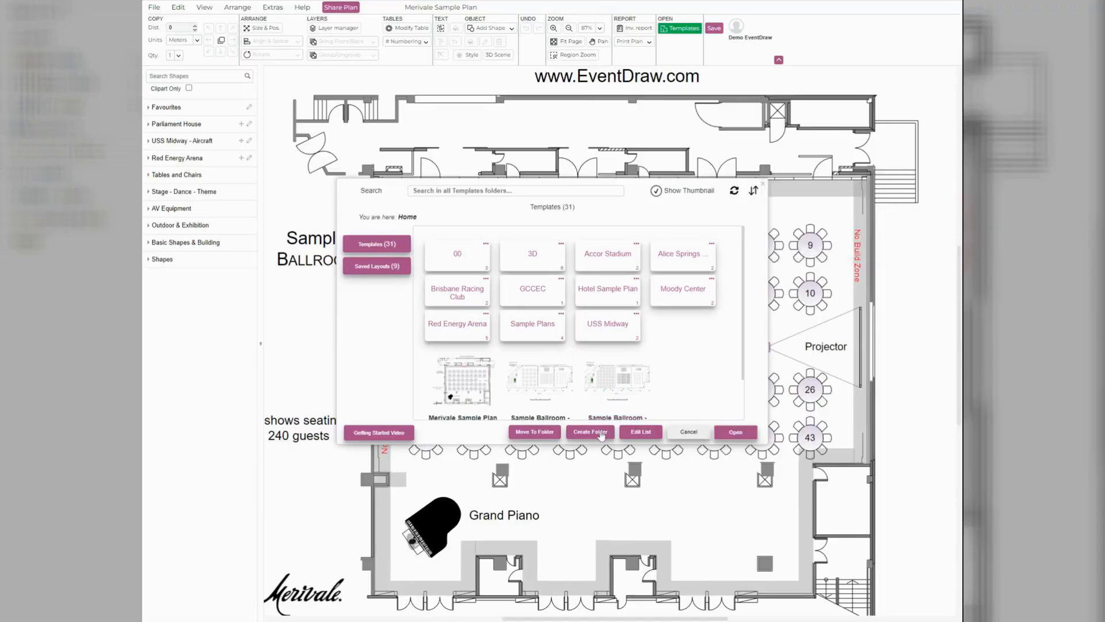
# Create a templates folder named "Test Folder Layout" under Home
pyautogui.click(601, 433)
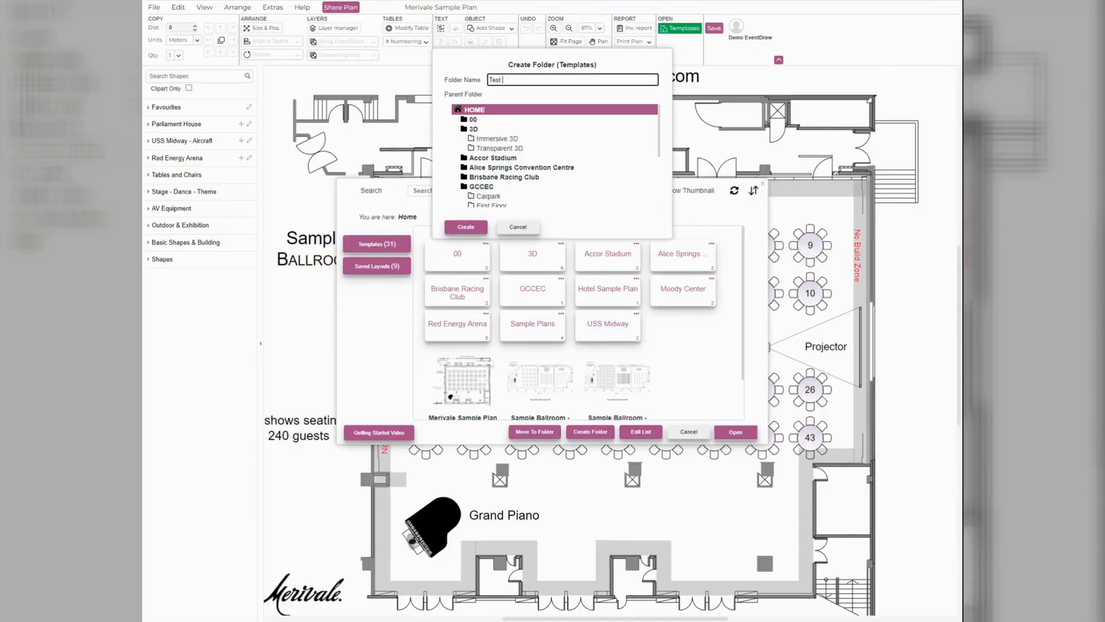
pyautogui.click(473, 230)
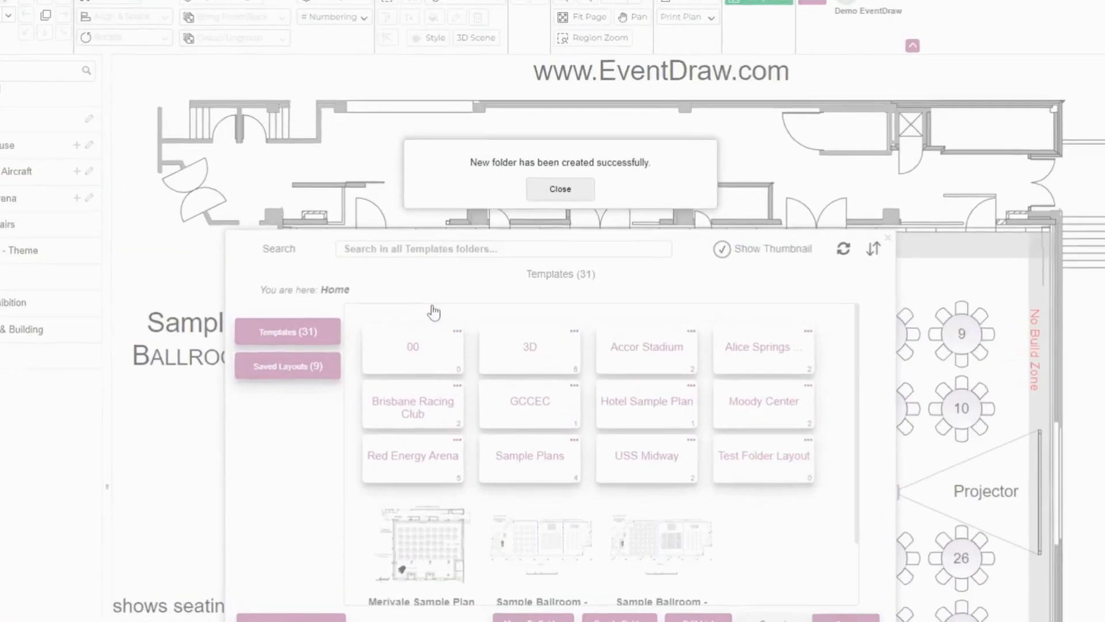
pyautogui.click(560, 188)
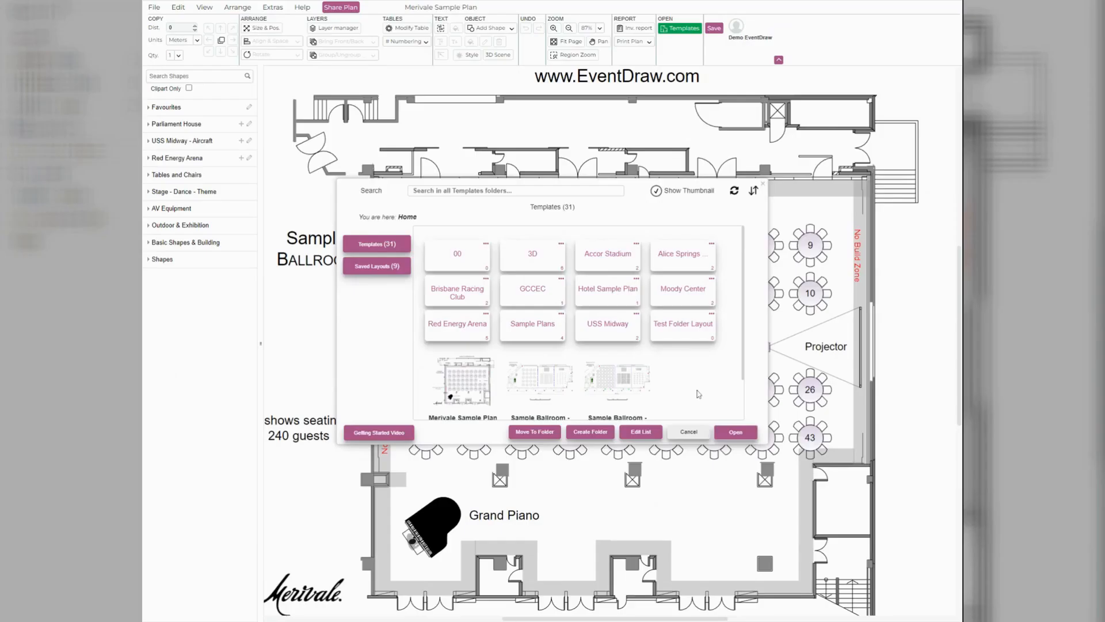
# Create a subfolder named "Max Capacity Plans" inside Test Folder Layout
pyautogui.click(690, 328)
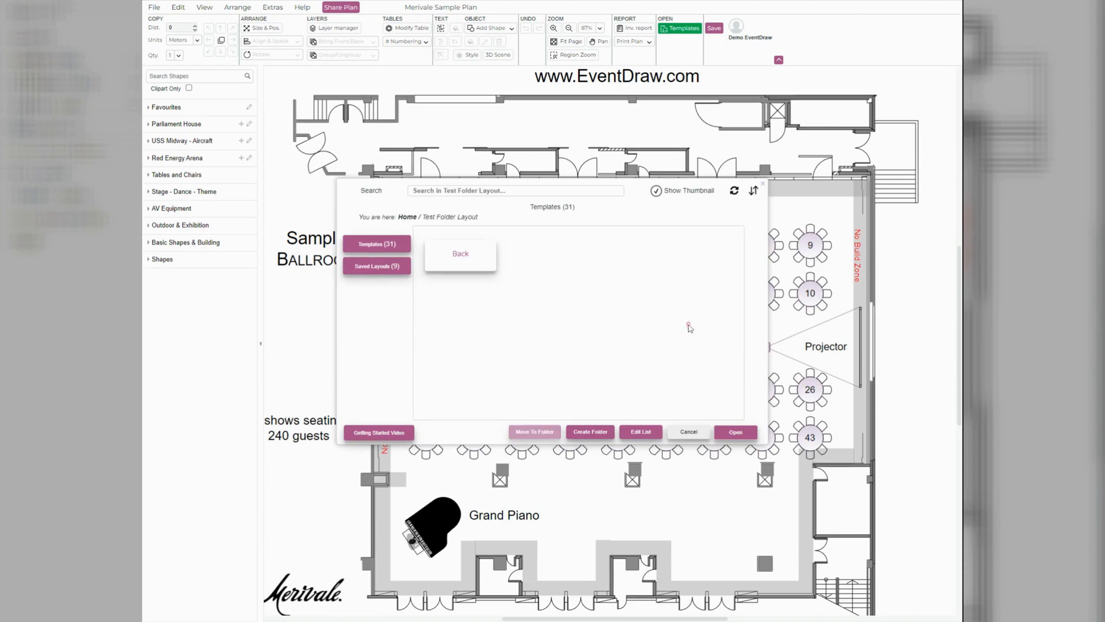
pyautogui.click(591, 432)
pyautogui.click(522, 79)
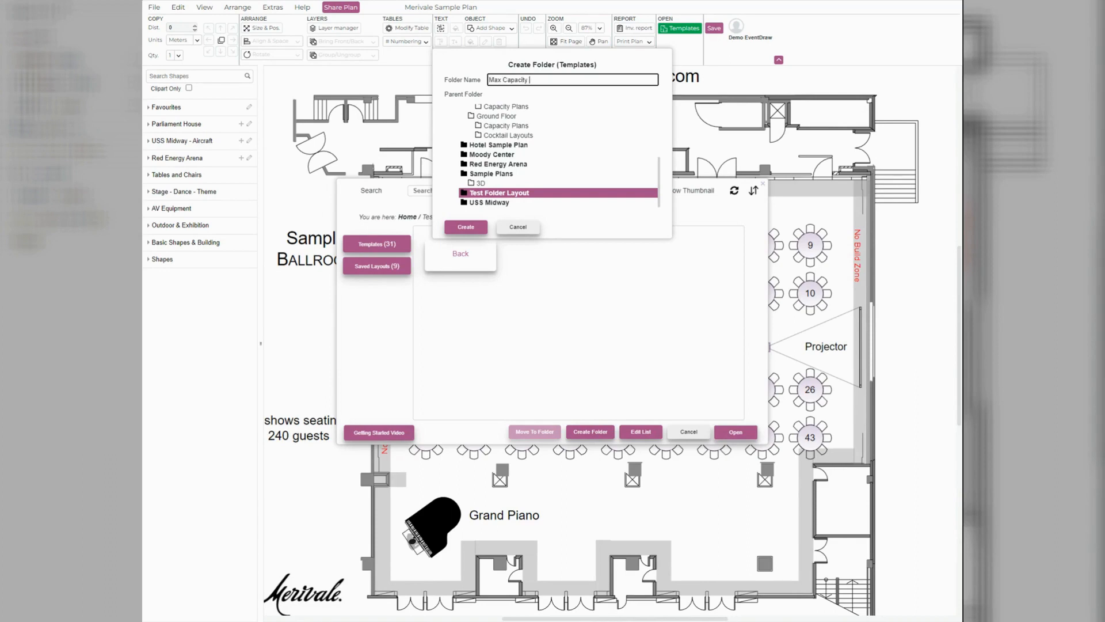
pyautogui.click(476, 228)
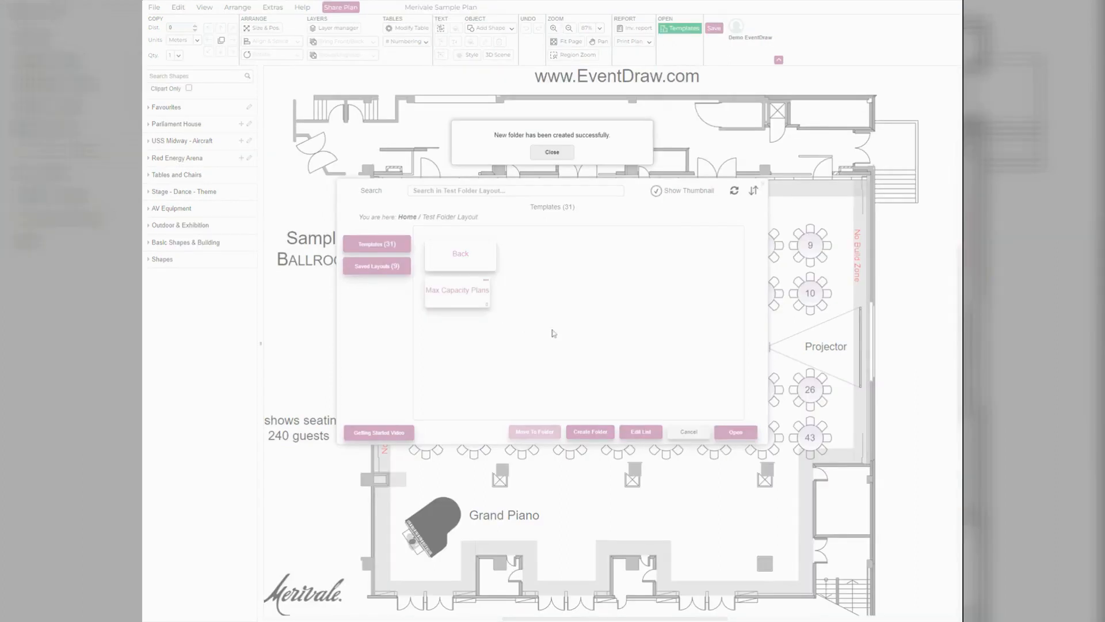
pyautogui.click(553, 152)
# Look at the Max Capacity Plans folder's rename and delete options, return to Home and view the saved layouts
pyautogui.click(486, 281)
pyautogui.click(565, 286)
pyautogui.click(487, 283)
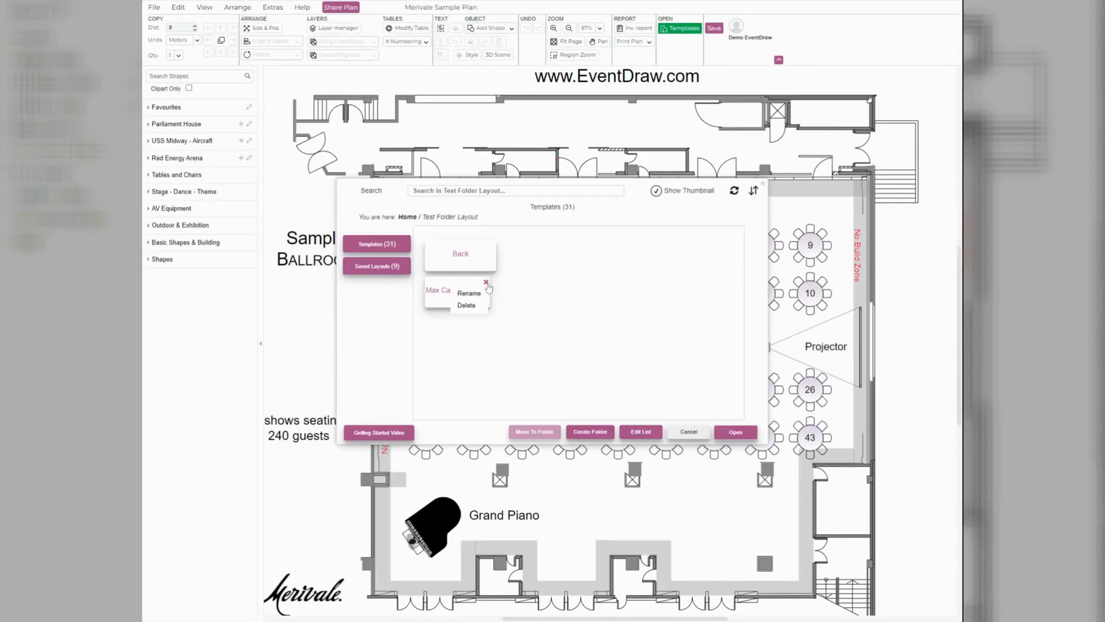
pyautogui.click(480, 346)
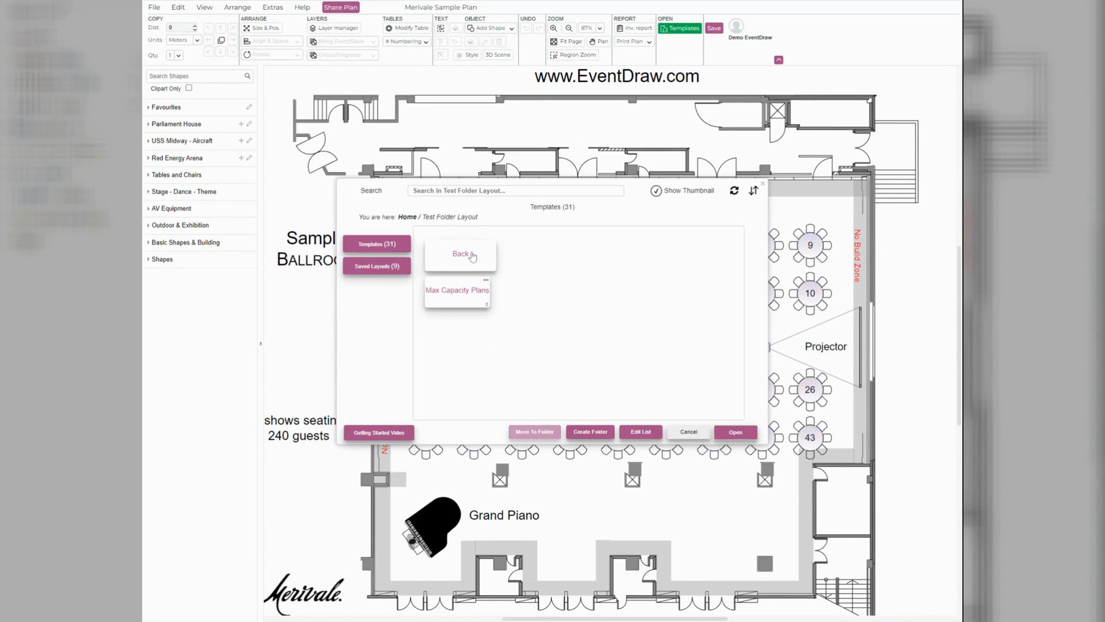
pyautogui.click(408, 219)
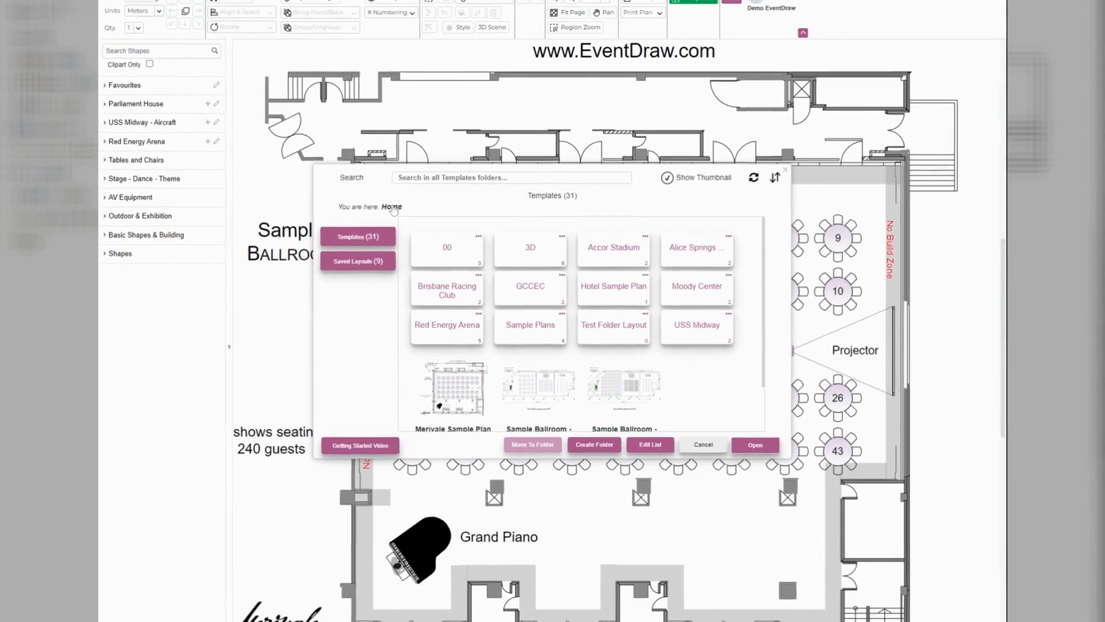
pyautogui.click(356, 263)
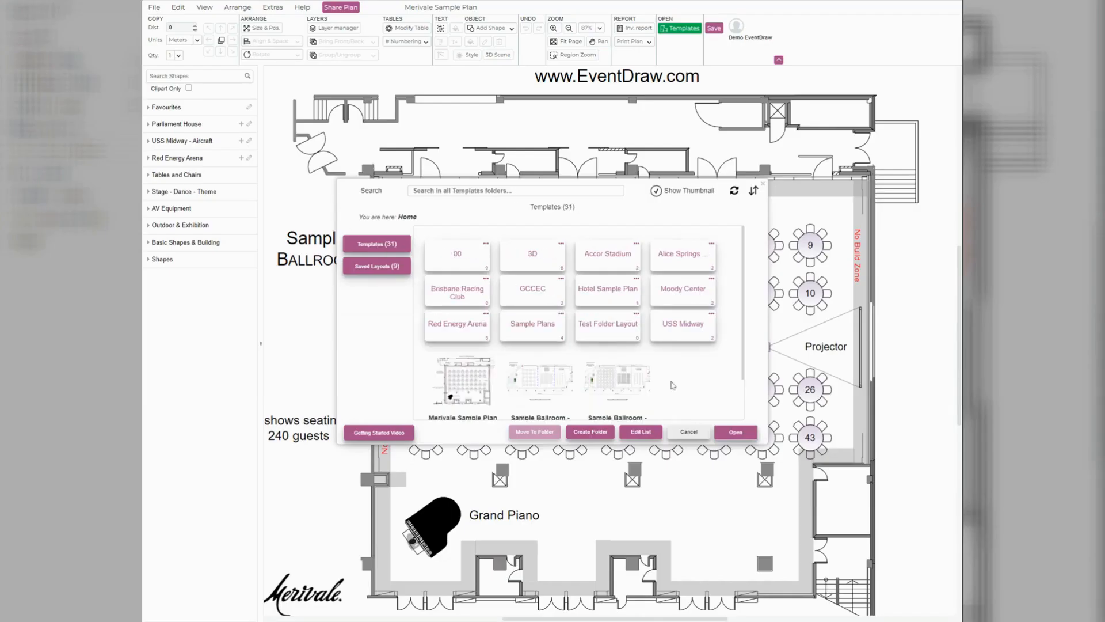
pyautogui.click(593, 432)
pyautogui.click(518, 228)
pyautogui.scroll(-1, 700, 376)
pyautogui.scroll(1, 699, 376)
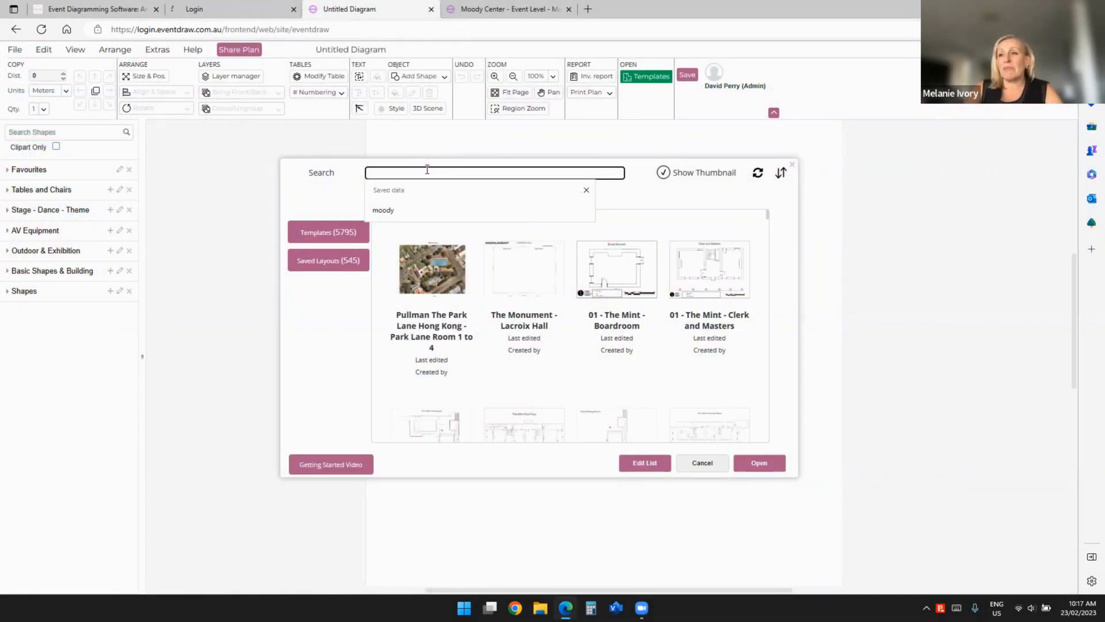
# Search the templates for "alice"
pyautogui.write('alice')
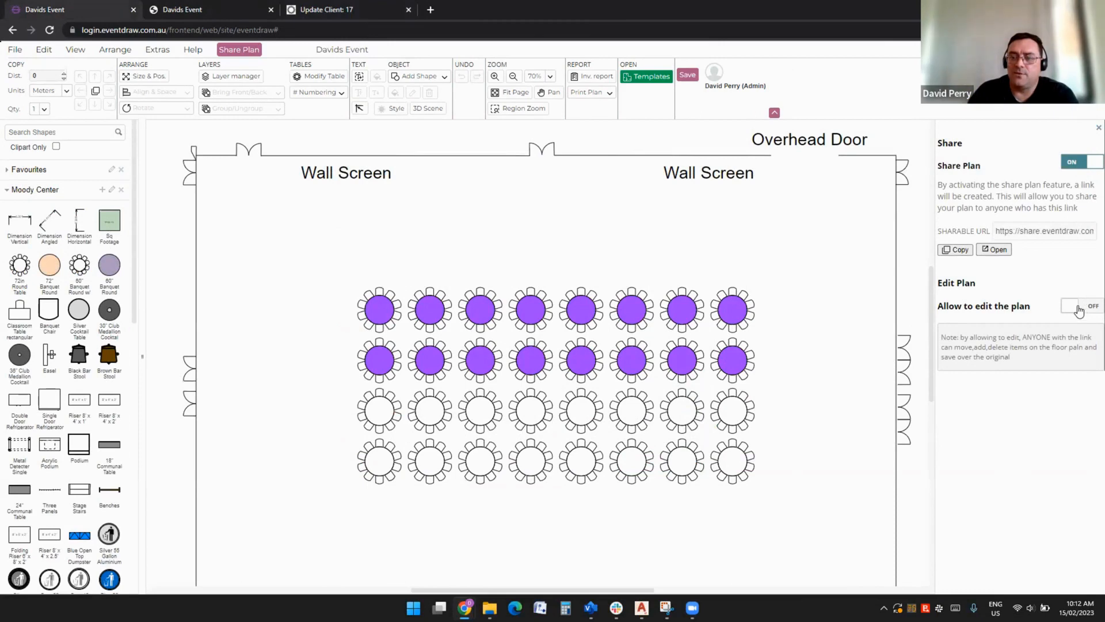
# Allow editing of the shared plan with the purple round tables
pyautogui.click(1080, 309)
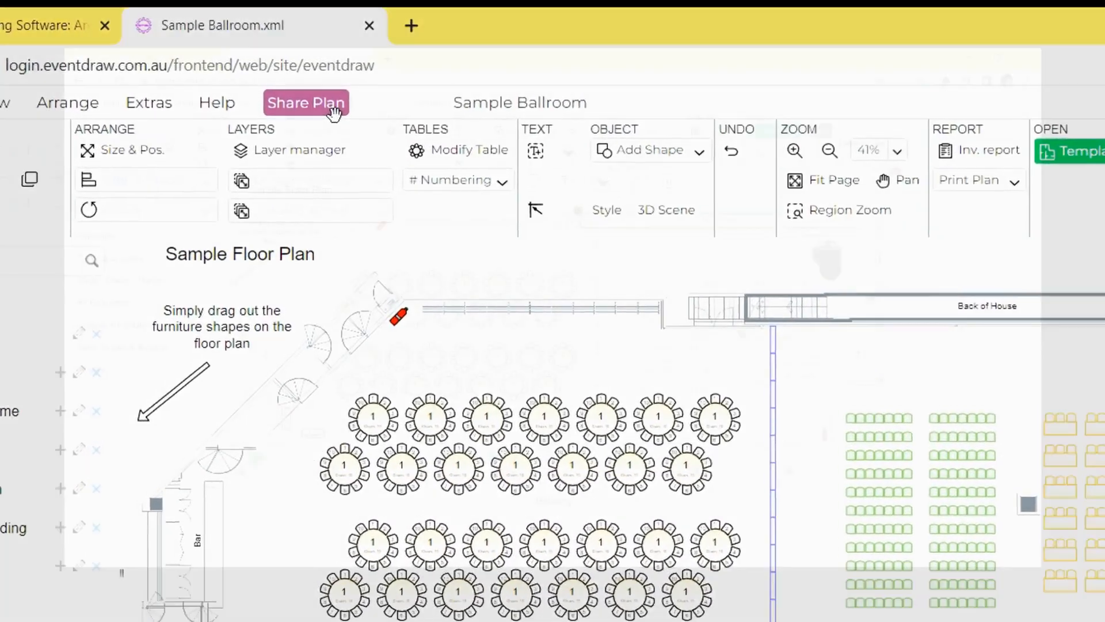
# Start sharing the Sample Ballroom plan, save it when asked, and switch plan sharing on
pyautogui.click(334, 109)
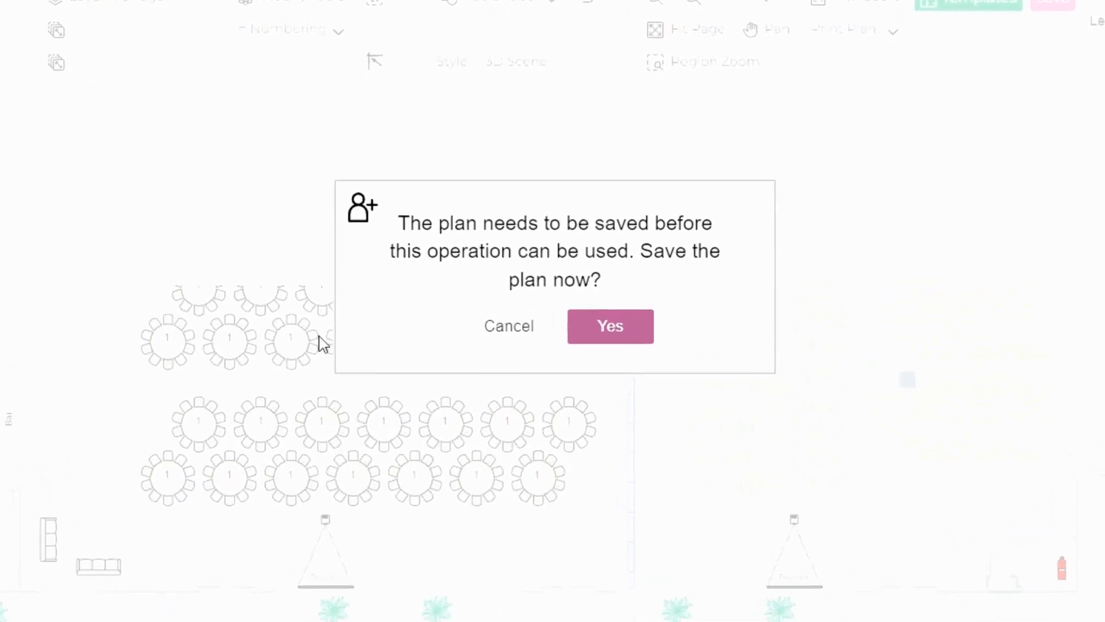
pyautogui.click(628, 333)
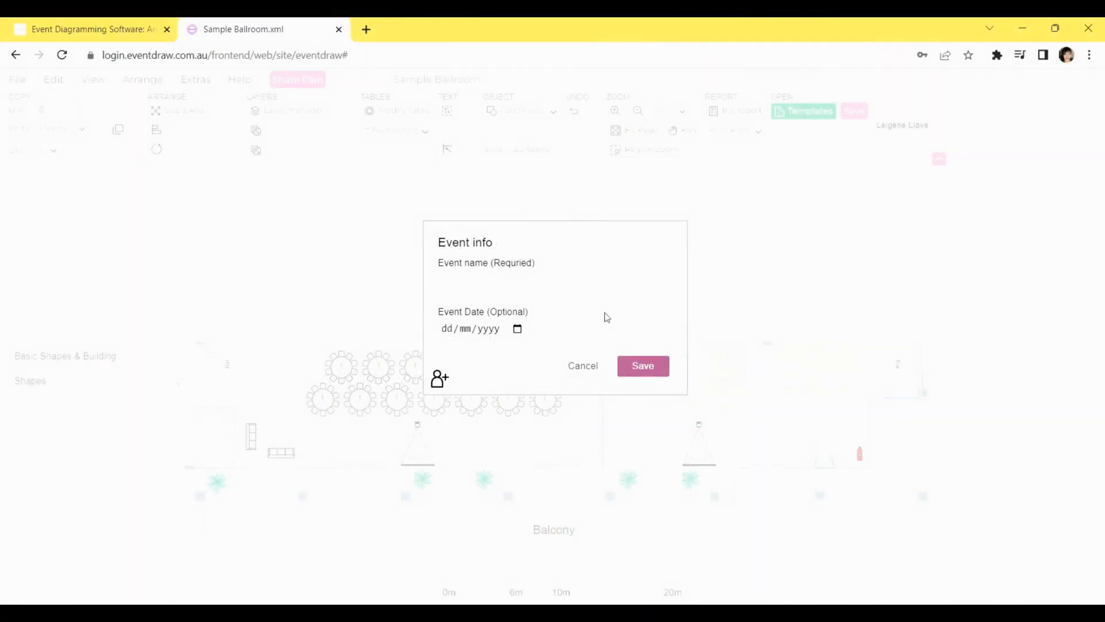
pyautogui.click(552, 285)
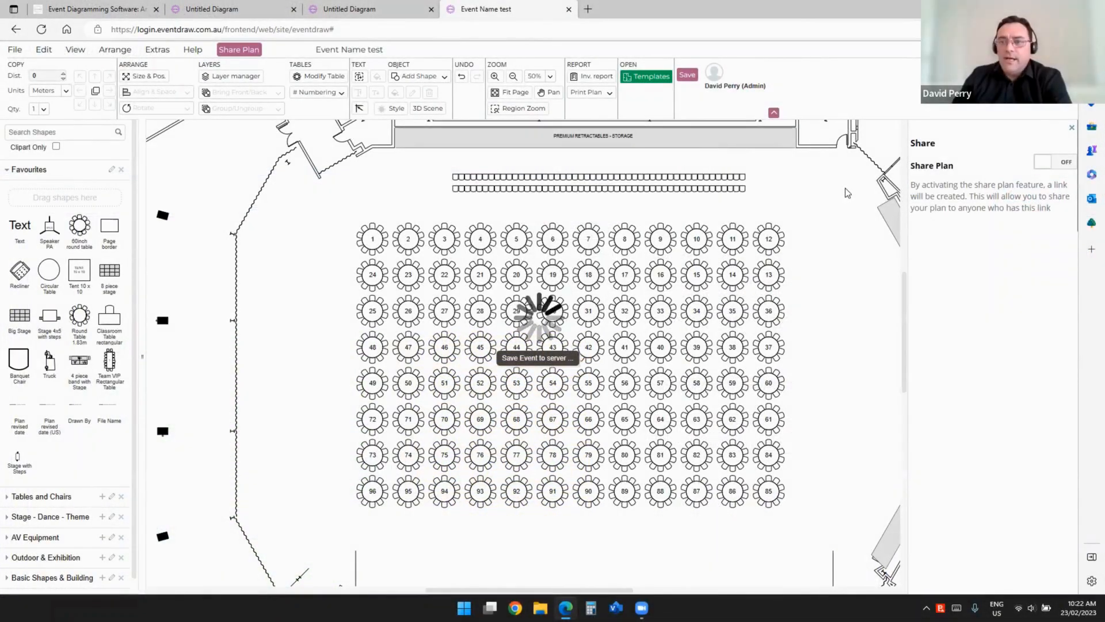
pyautogui.click(1059, 162)
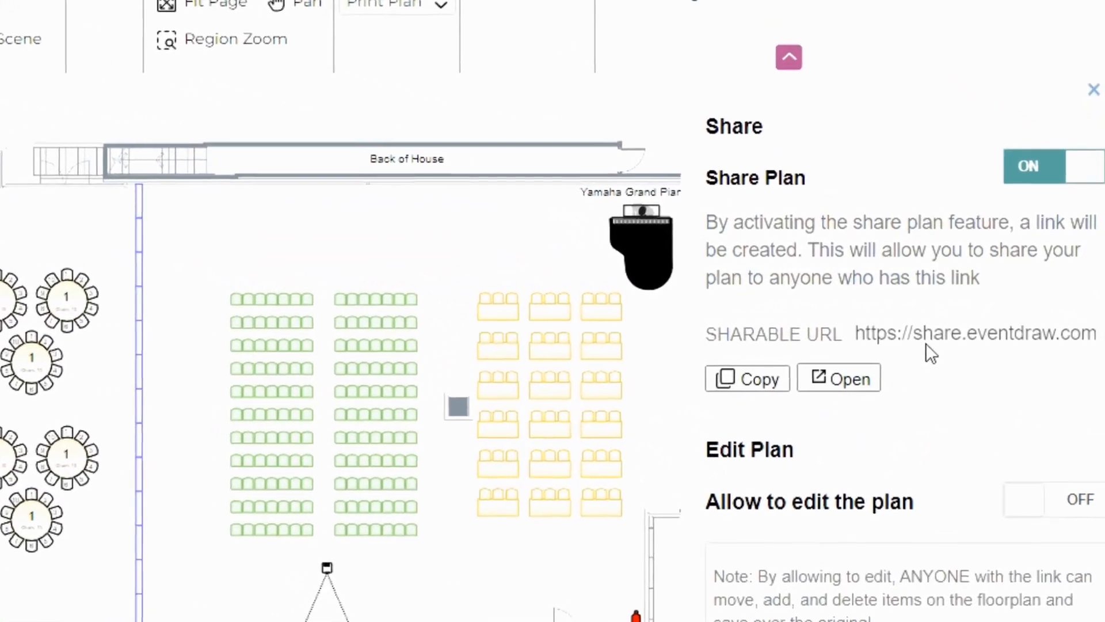
# Open the shared version of Test Plan from its sharable link to view it, returning to the editor and reopening it
pyautogui.click(810, 400)
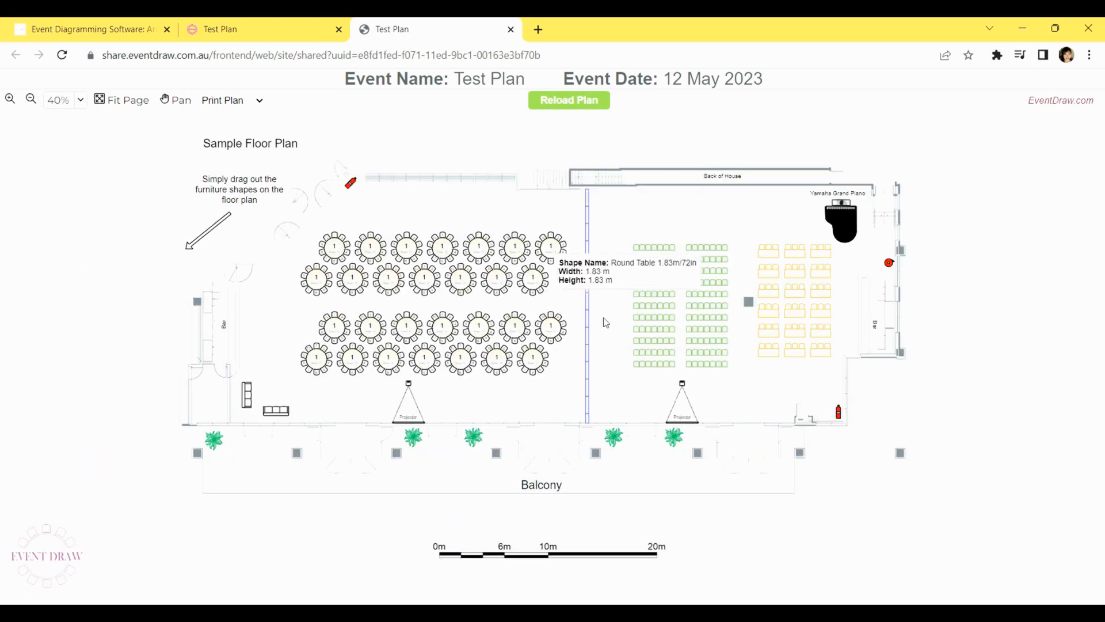
pyautogui.click(248, 33)
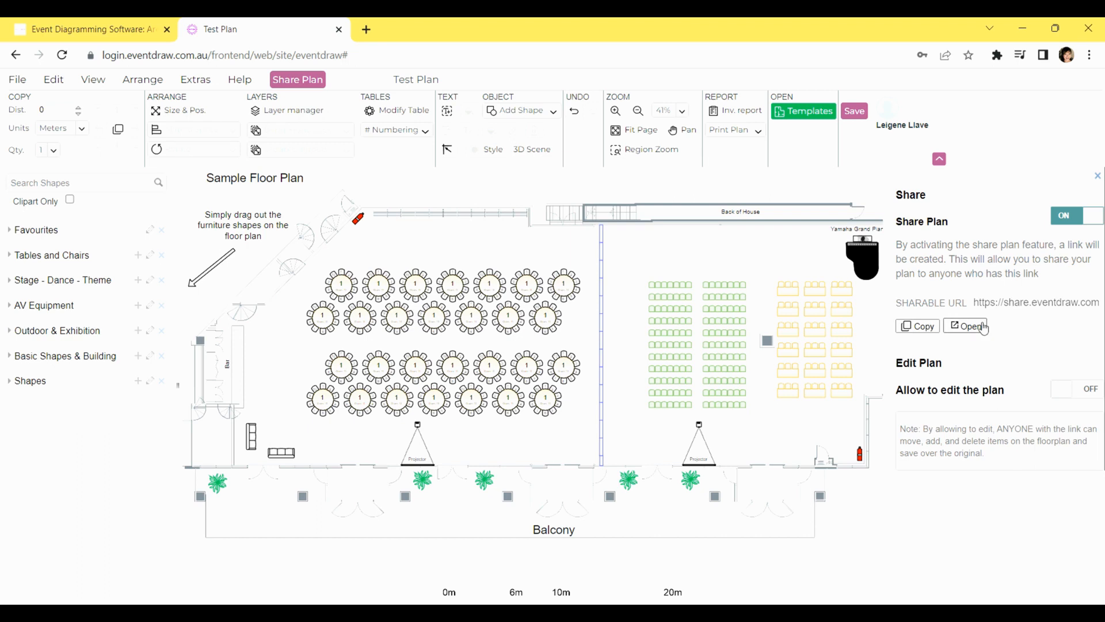
pyautogui.click(982, 327)
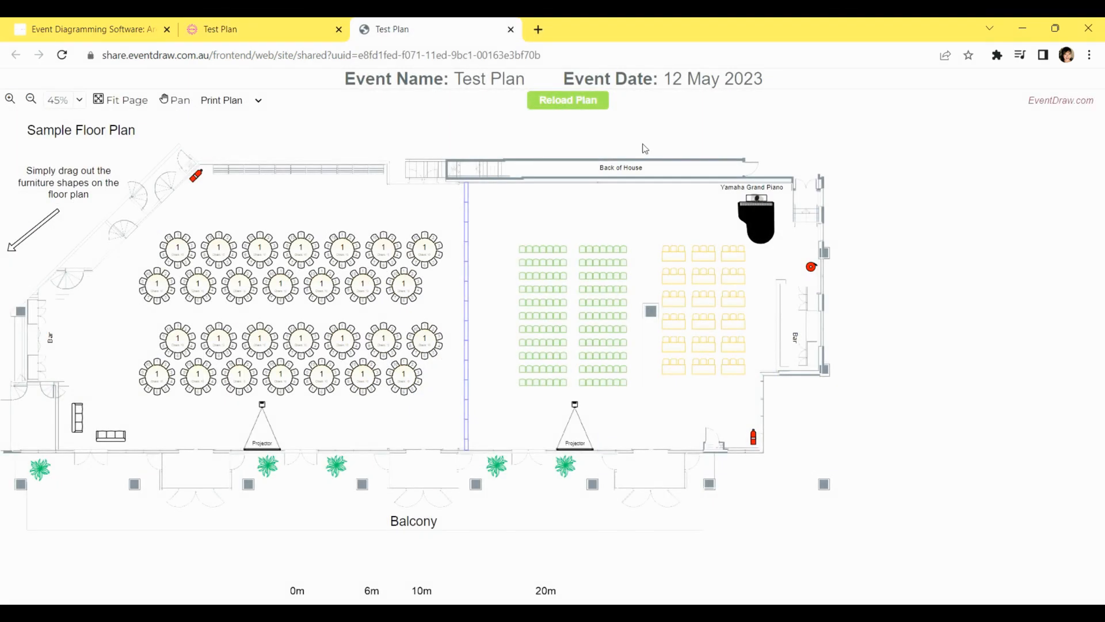
# Return to the Test Plan editor and allow people with the link to edit the plan
pyautogui.click(234, 31)
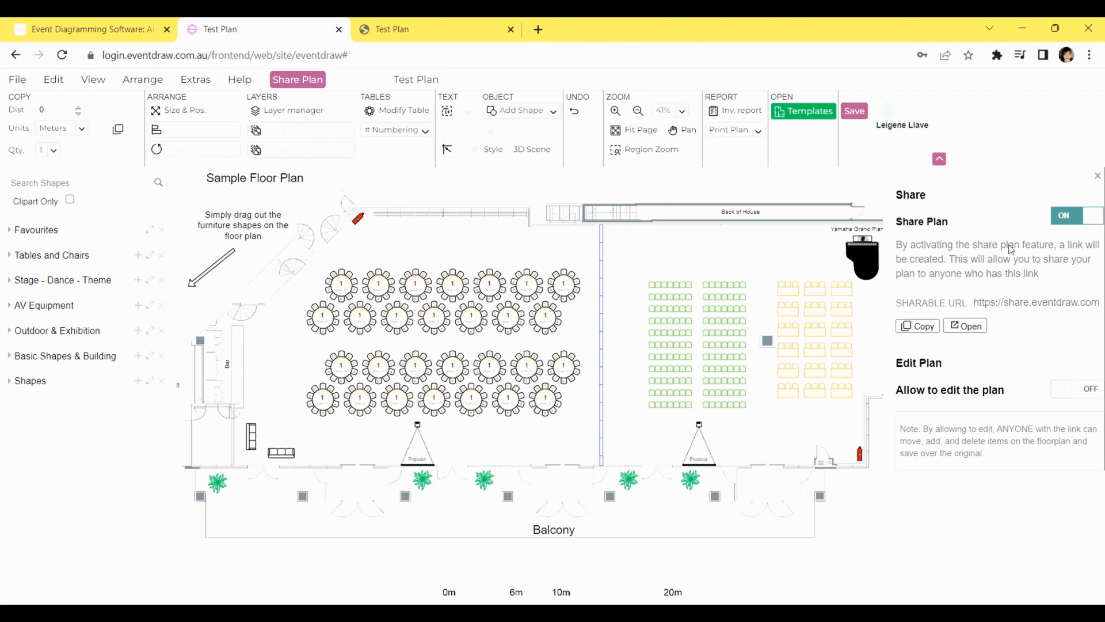
pyautogui.click(1068, 397)
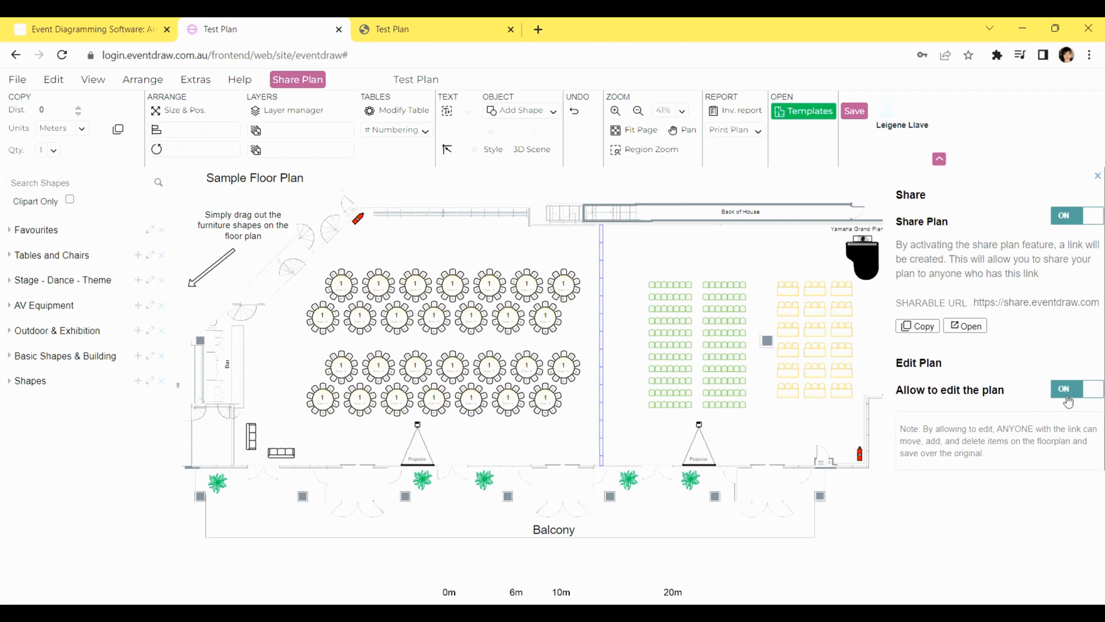
# Switch to the shared Test Plan and show its table modification and layer manager tools, starting from a round table
pyautogui.click(433, 29)
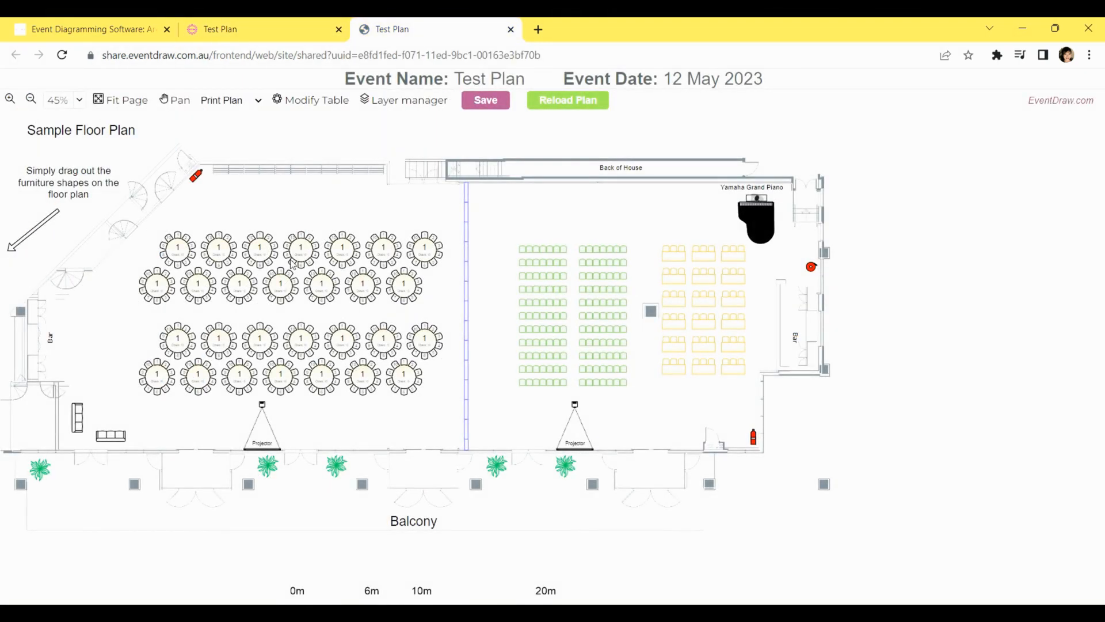
pyautogui.click(180, 249)
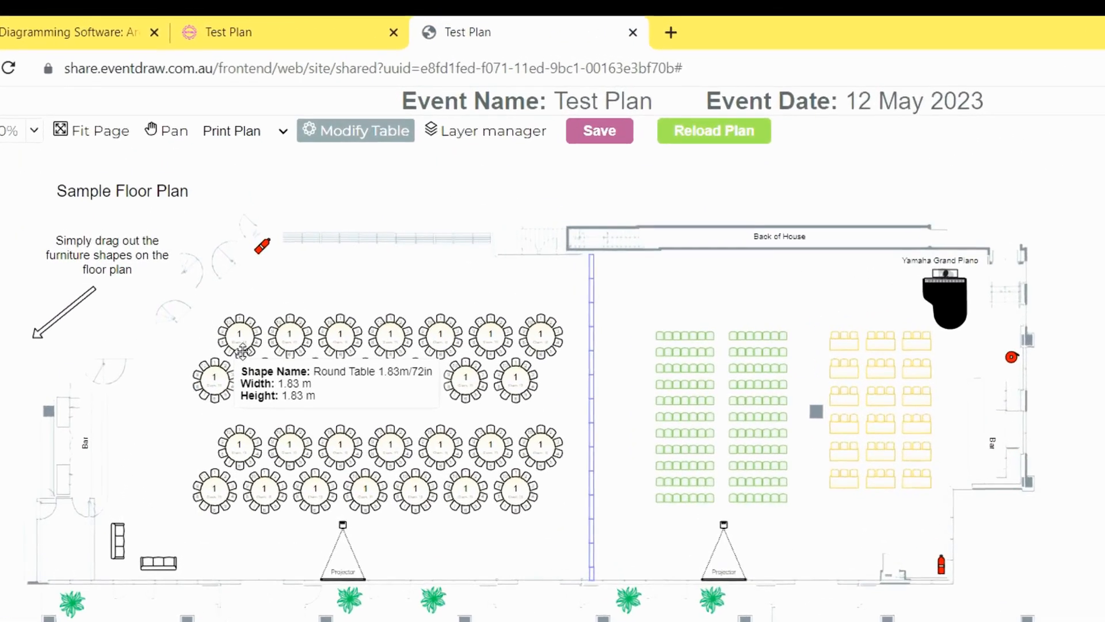
pyautogui.click(405, 101)
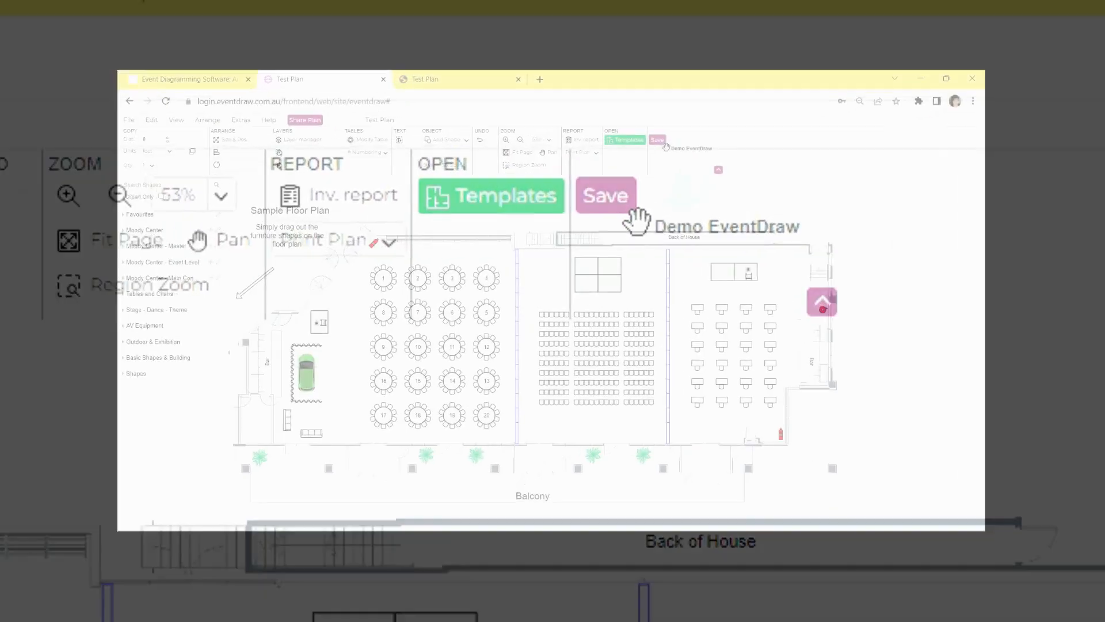
# Save the Test Plan over the existing floor plan and confirm the overwrite
pyautogui.click(637, 189)
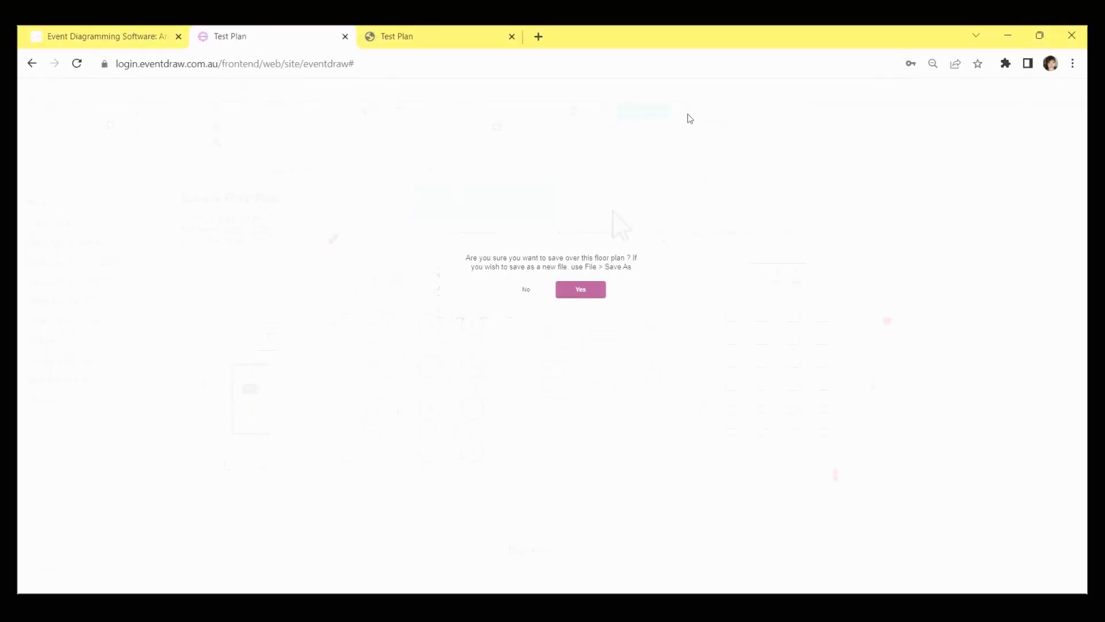
pyautogui.click(604, 300)
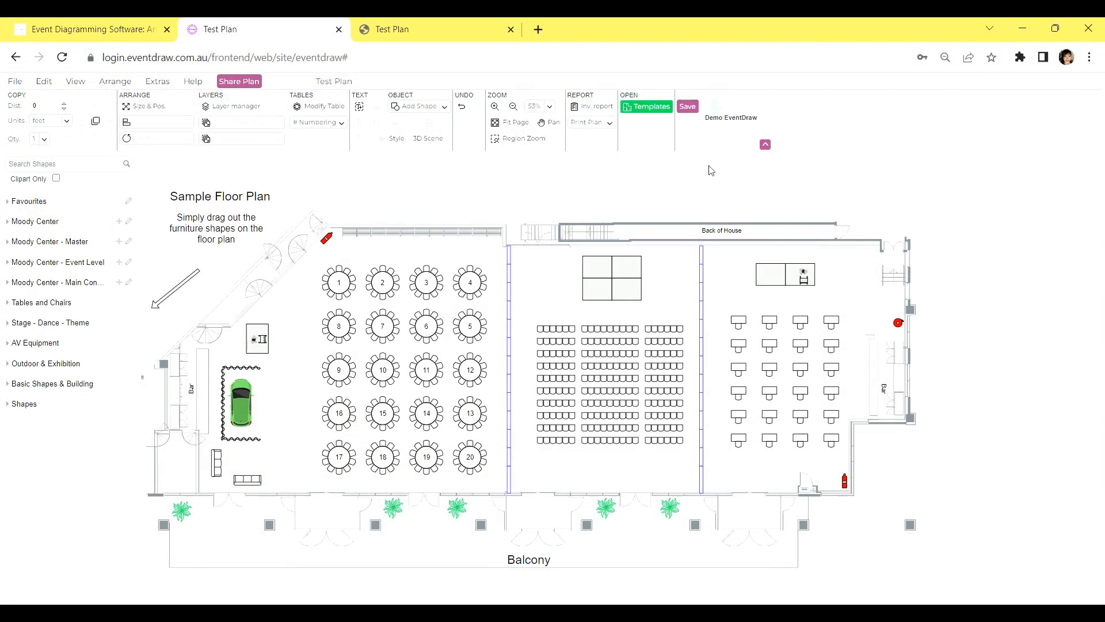
# Browse the templates, the saved layouts and the option for opening a plan saved on the PC
pyautogui.click(659, 110)
pyautogui.moveTo(730, 245)
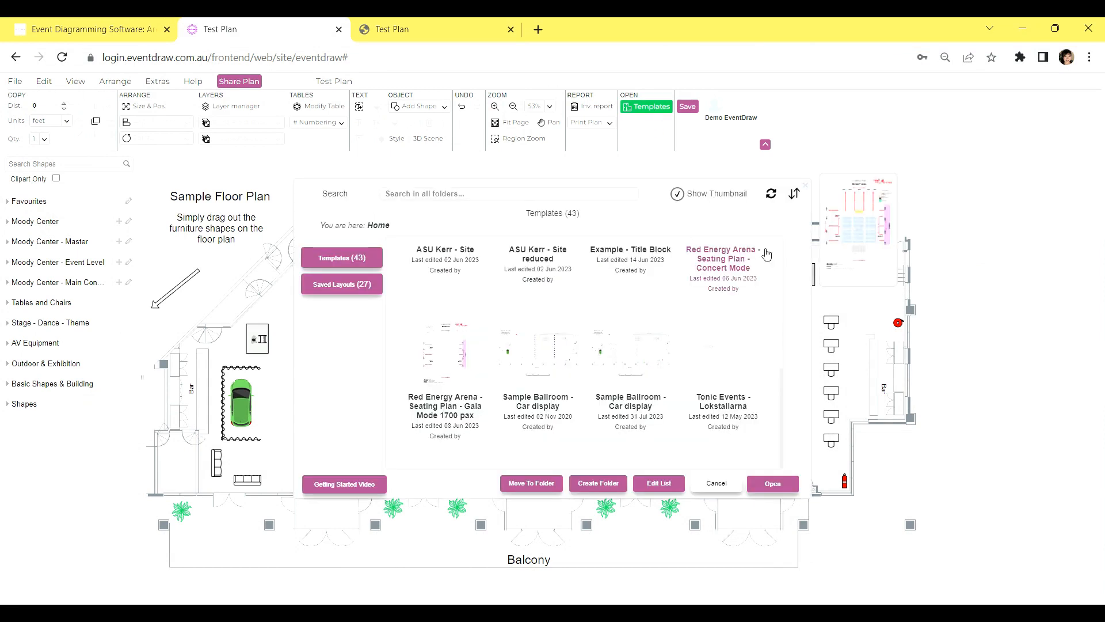
pyautogui.click(362, 263)
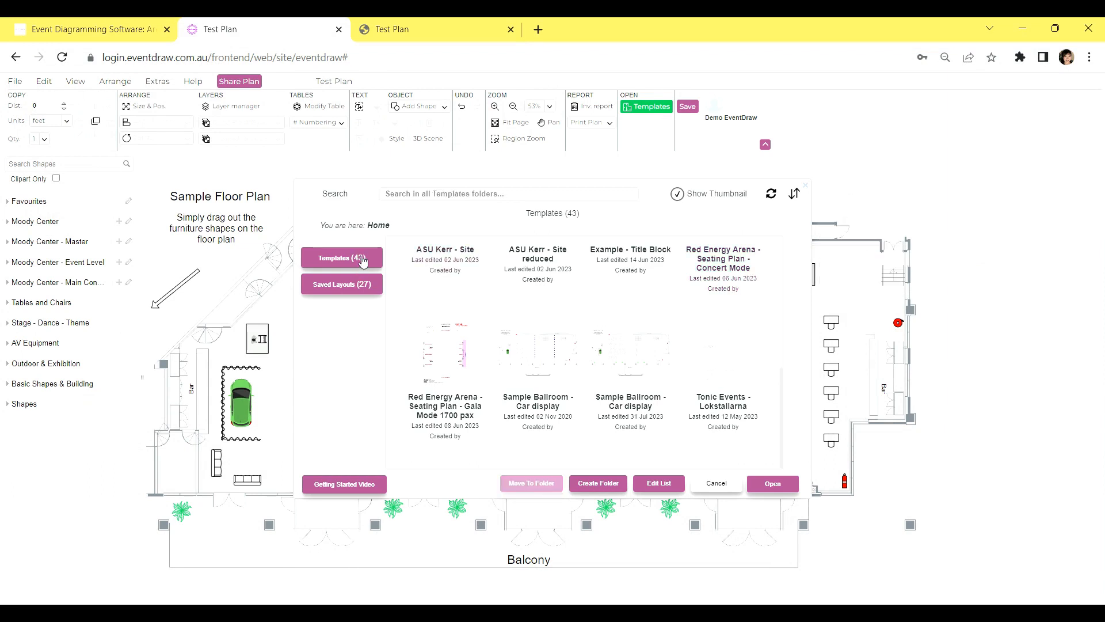
pyautogui.click(354, 289)
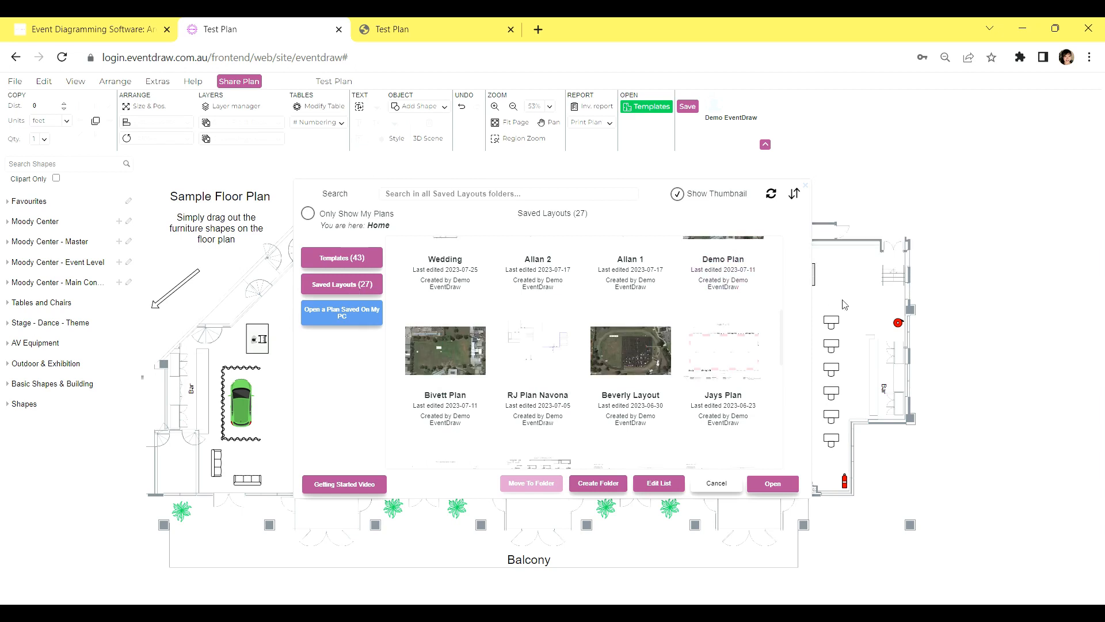
pyautogui.moveTo(783, 326); pyautogui.dragTo(784, 259)
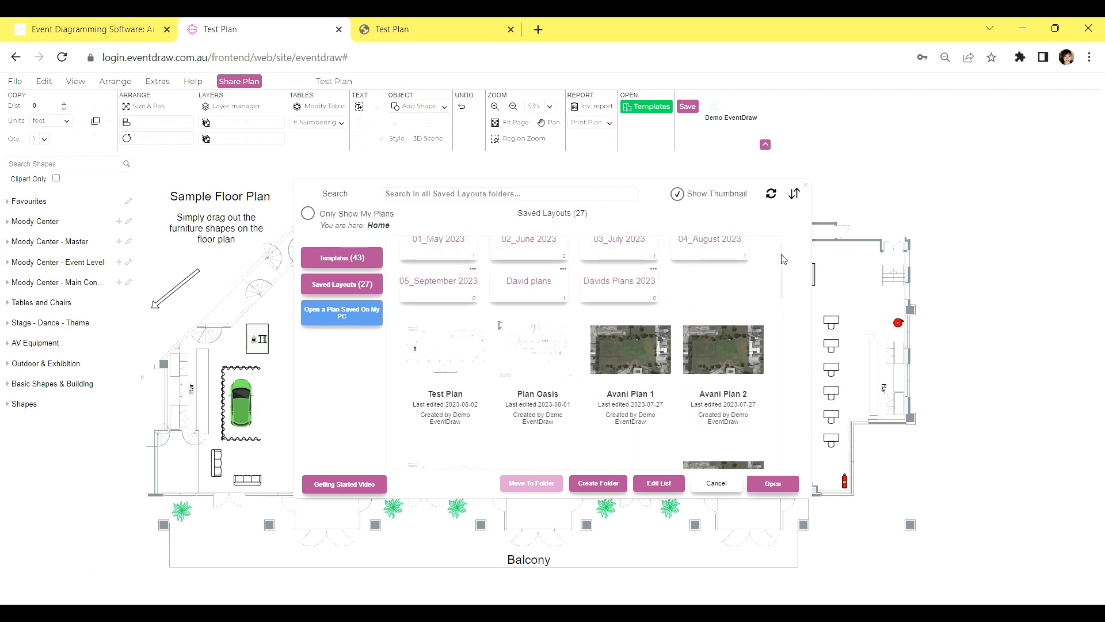
pyautogui.click(368, 319)
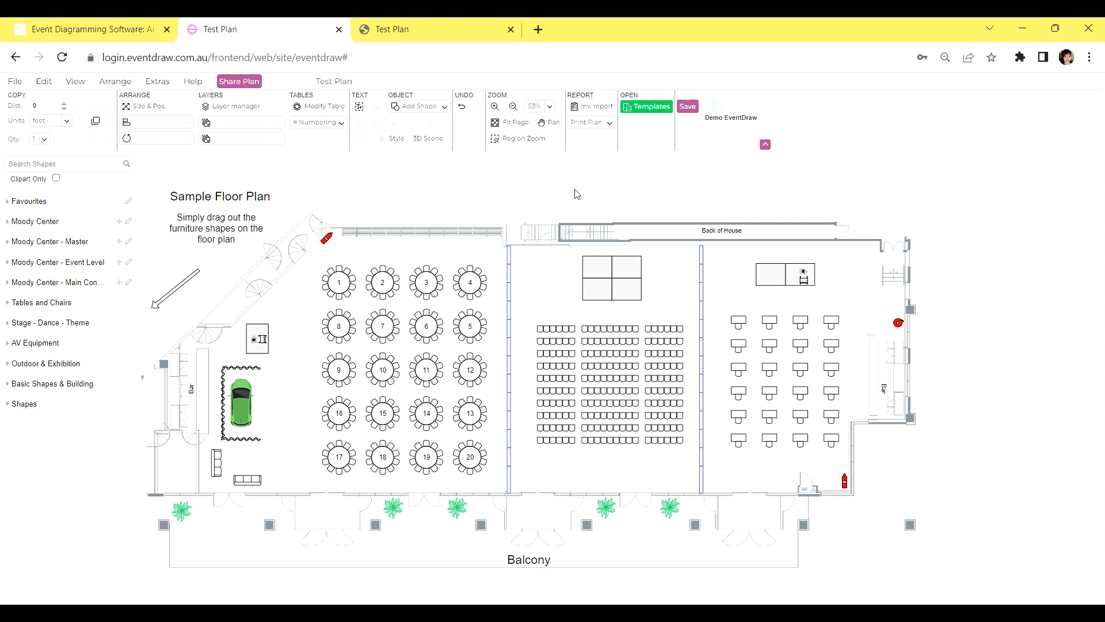
# Open the editable list of saved floor plans in the EventDraw cloud and look through it
pyautogui.click(647, 109)
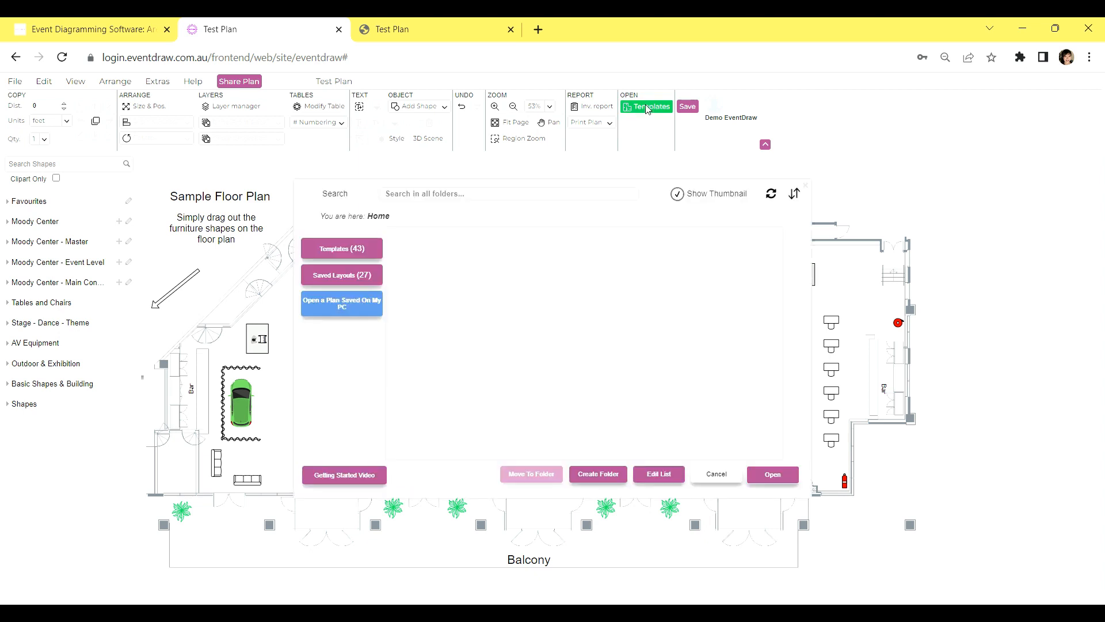
pyautogui.click(665, 477)
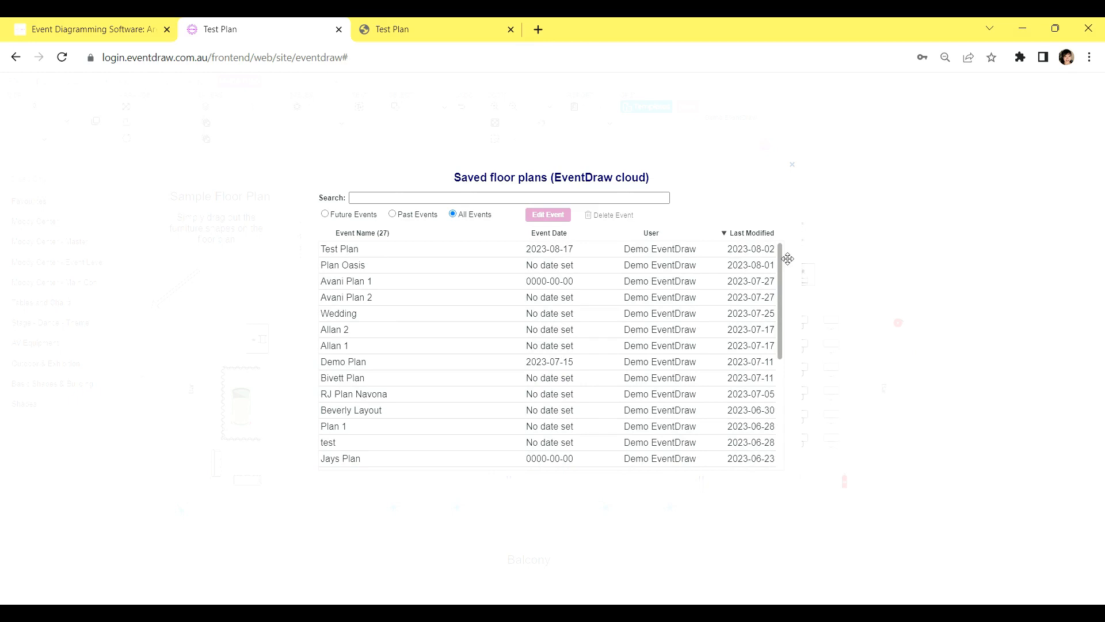
pyautogui.moveTo(787, 258); pyautogui.dragTo(799, 356)
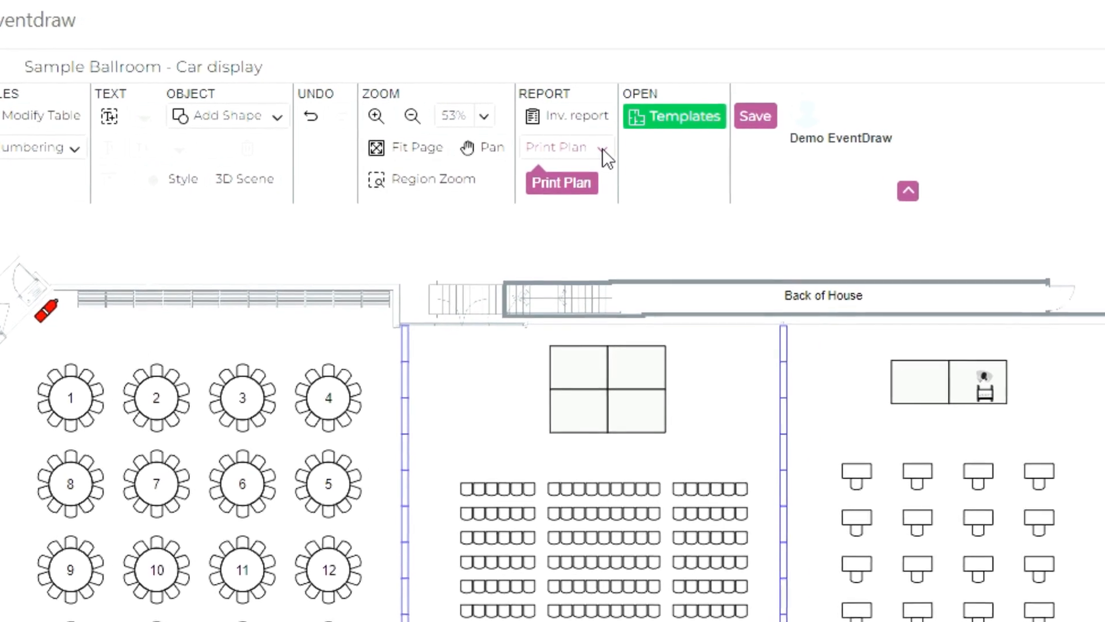
# Print only the area around the 20 numbered round tables with PDF - Area, exporting it as A4 landscape
pyautogui.click(602, 146)
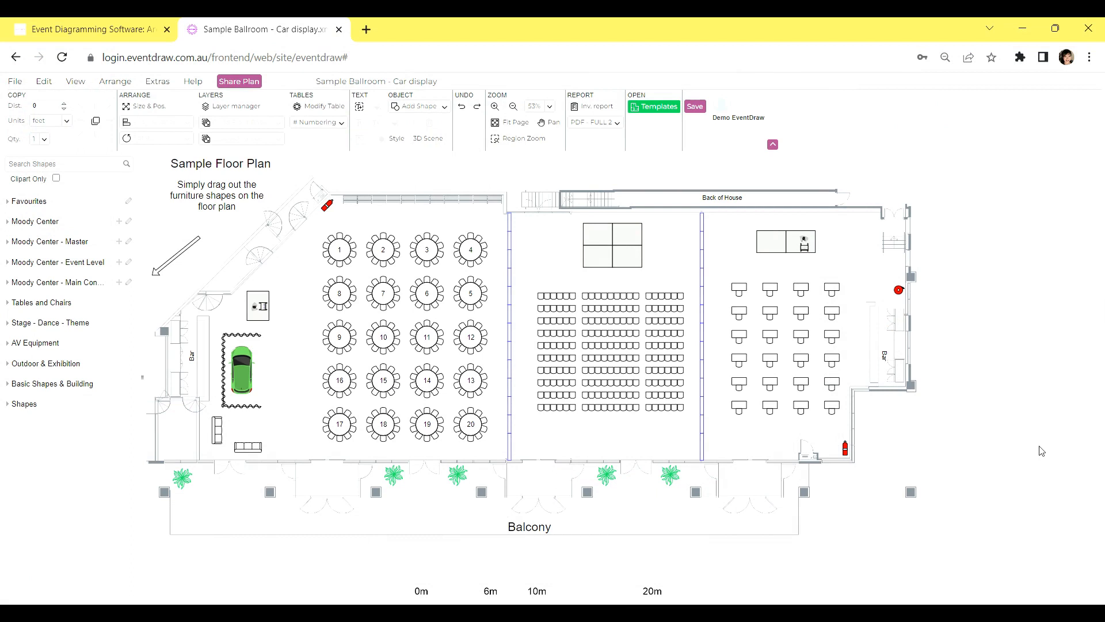
pyautogui.click(615, 123)
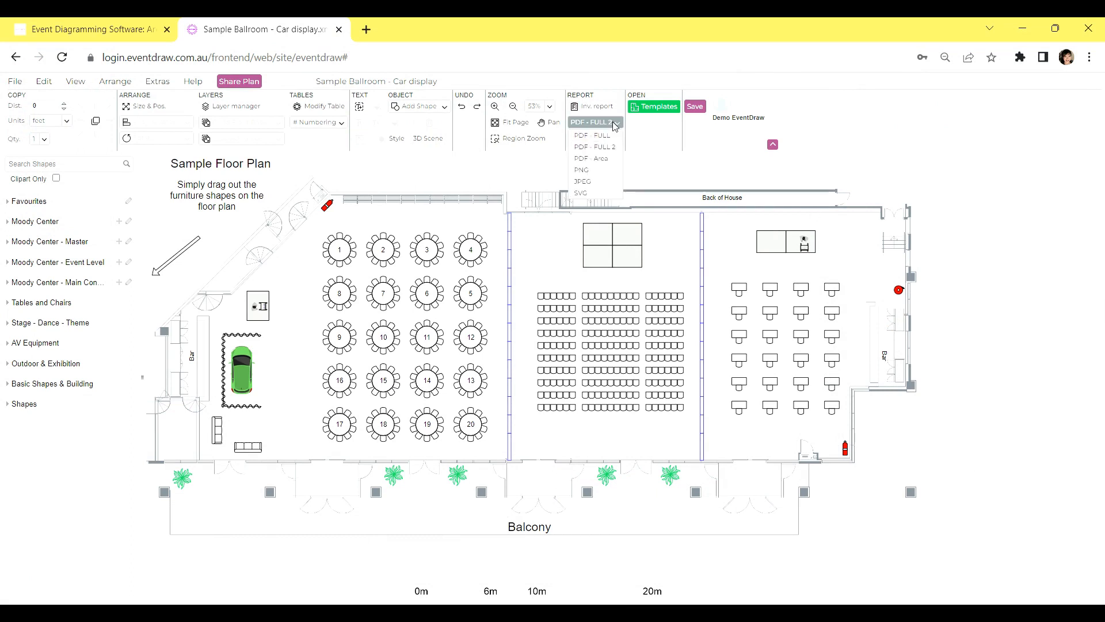
pyautogui.click(601, 159)
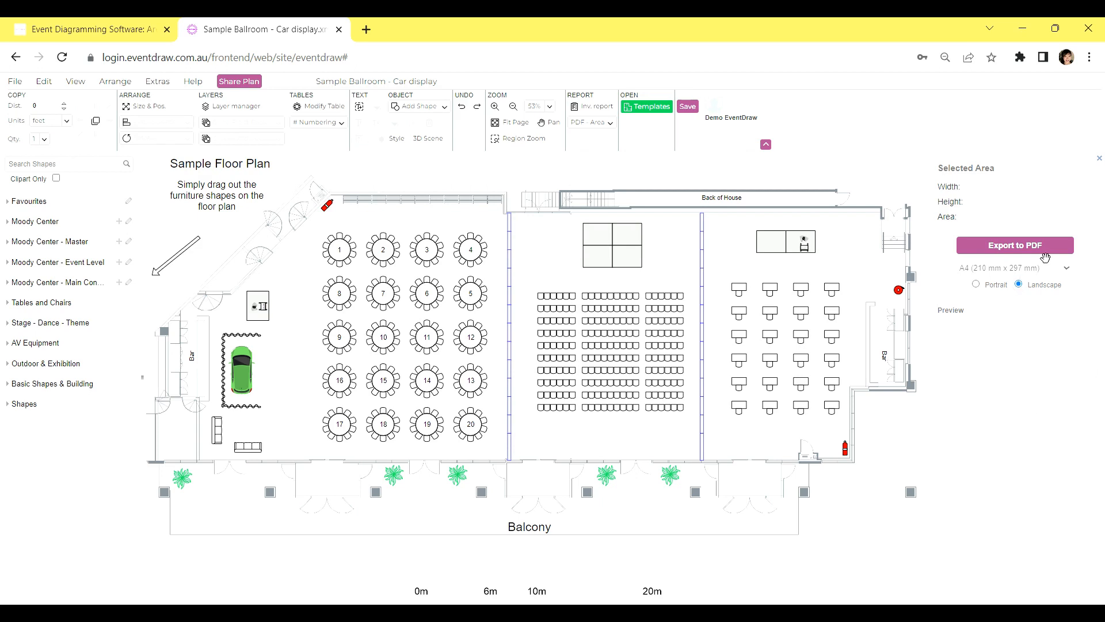
pyautogui.moveTo(314, 223); pyautogui.dragTo(499, 445)
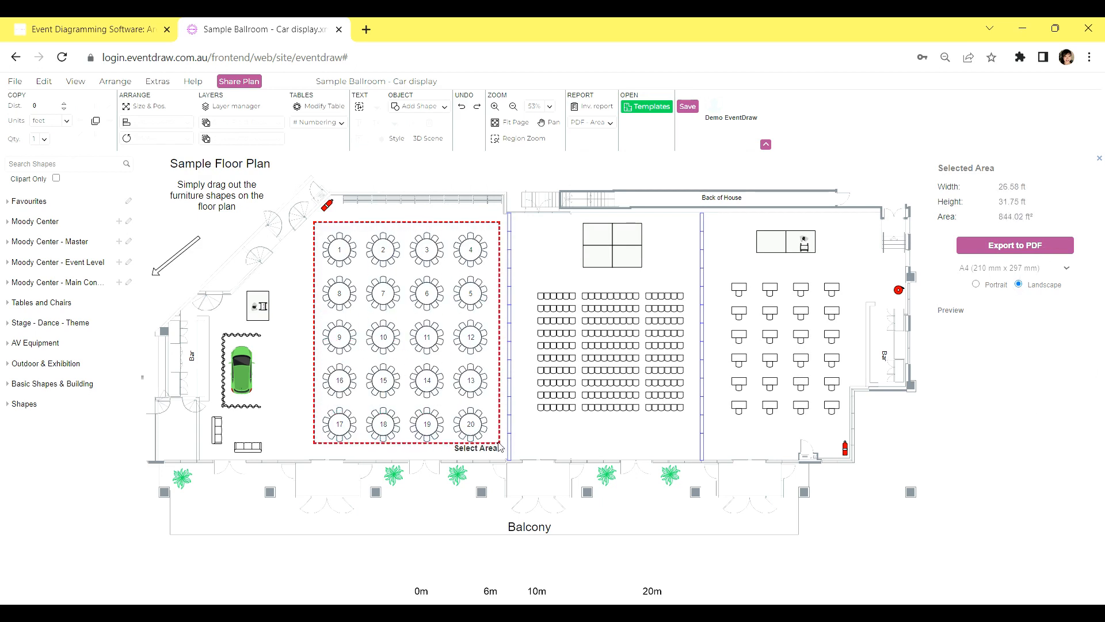
pyautogui.click(1059, 252)
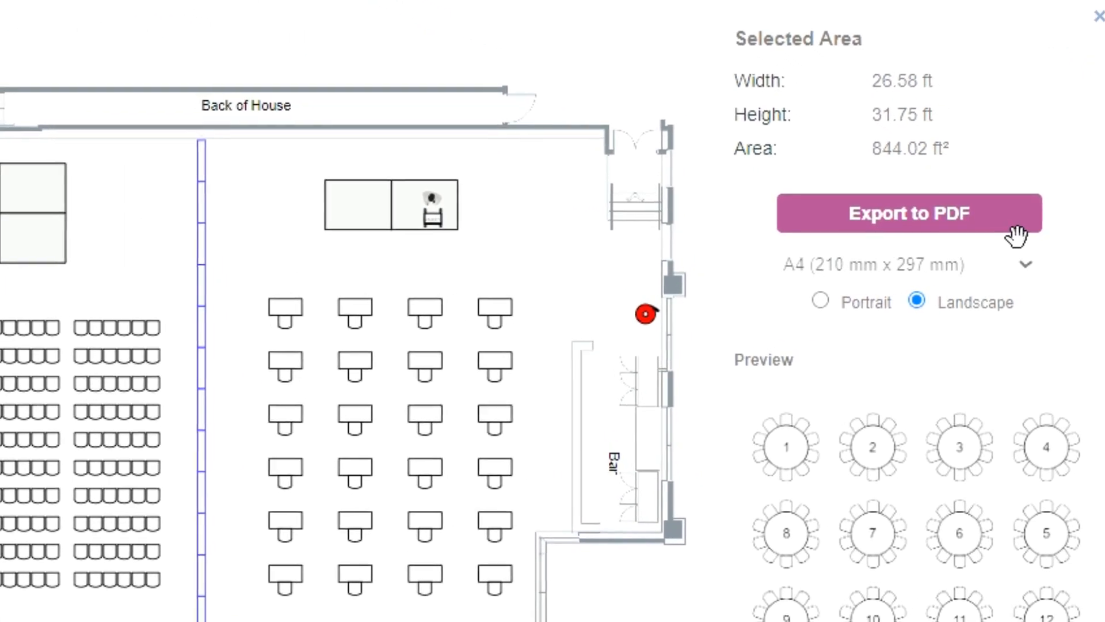
pyautogui.click(1016, 228)
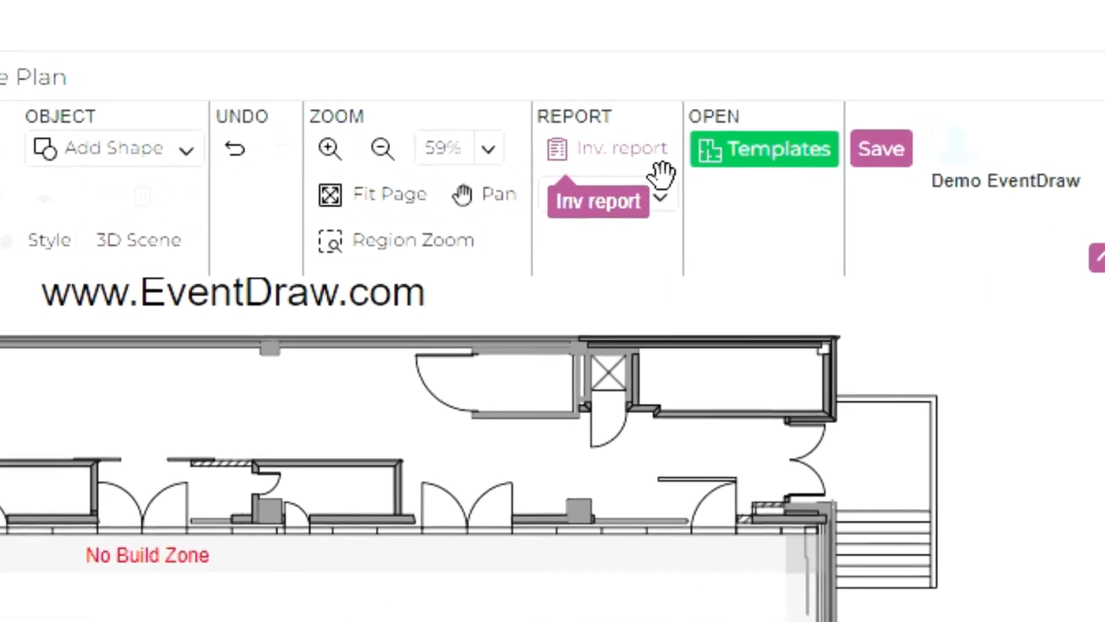
# Open the inventory report and check the counts for the first column of tables, the grand piano and all round tables
pyautogui.click(663, 173)
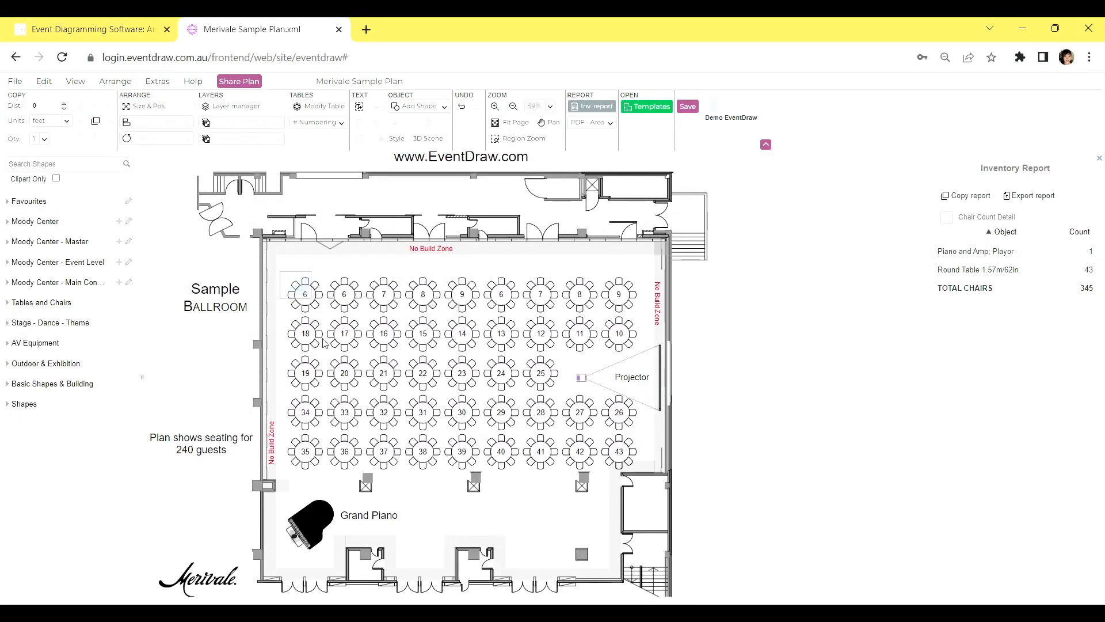
pyautogui.moveTo(322, 474); pyautogui.dragTo(327, 476)
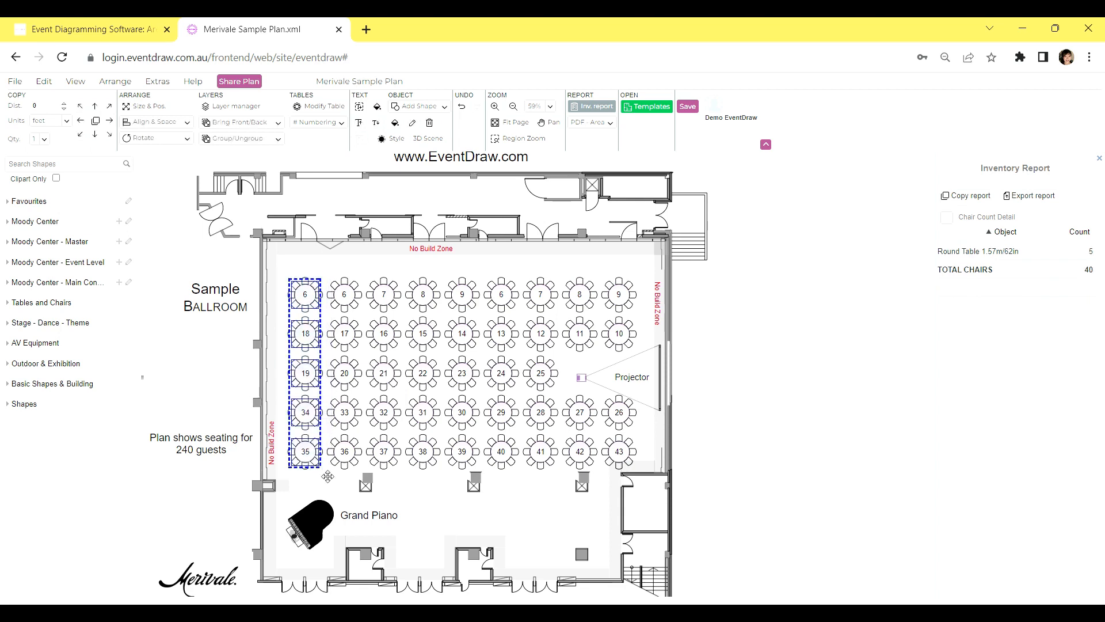
pyautogui.click(288, 271)
pyautogui.click(321, 531)
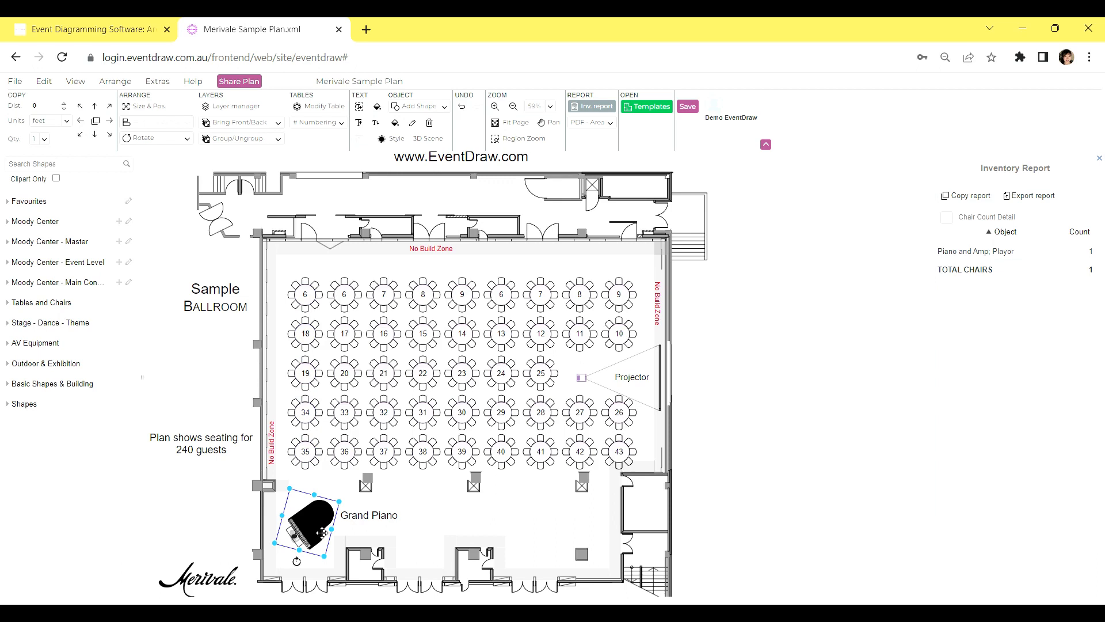
pyautogui.click(707, 370)
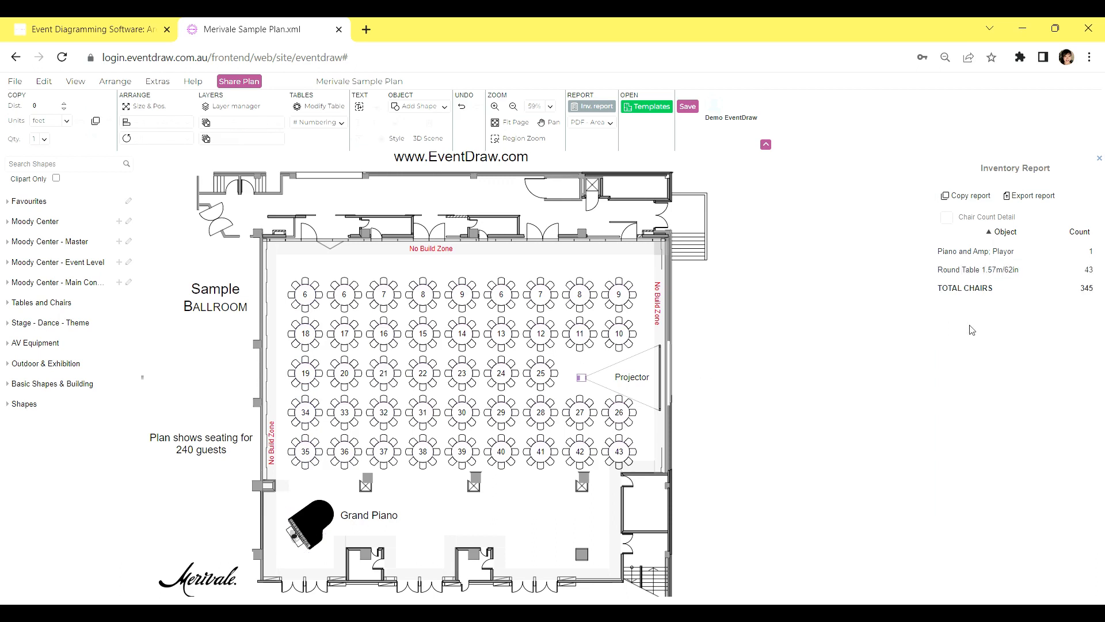
pyautogui.click(1046, 275)
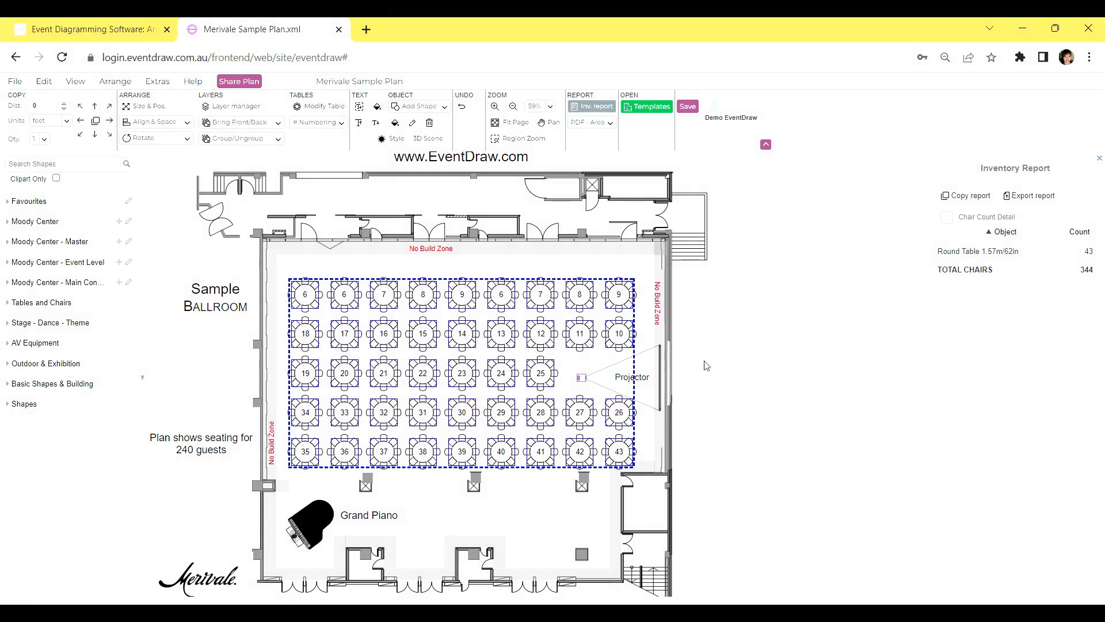
pyautogui.click(711, 401)
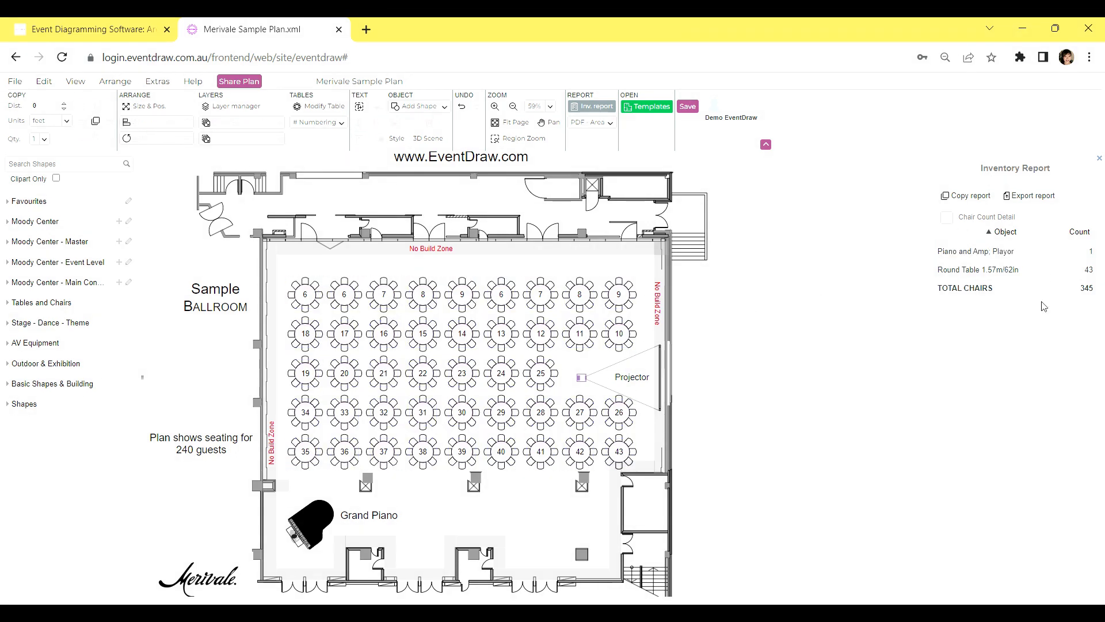
# Copy the inventory report onto the plan and place it as a table beside the ballroom's right-hand stairs
pyautogui.click(971, 196)
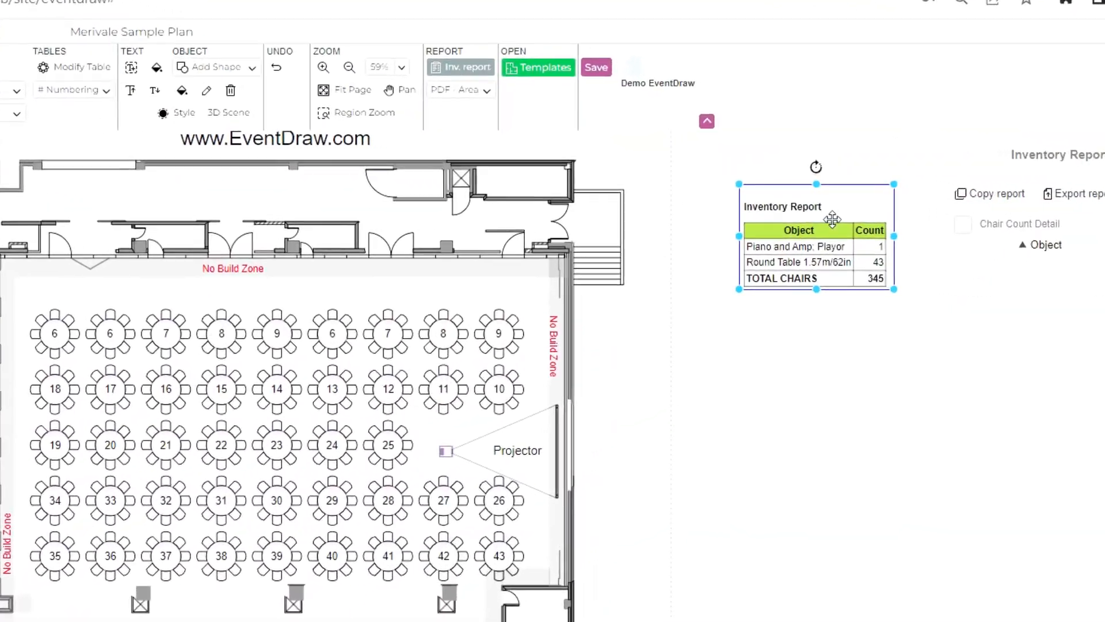
pyautogui.moveTo(866, 210); pyautogui.dragTo(765, 237)
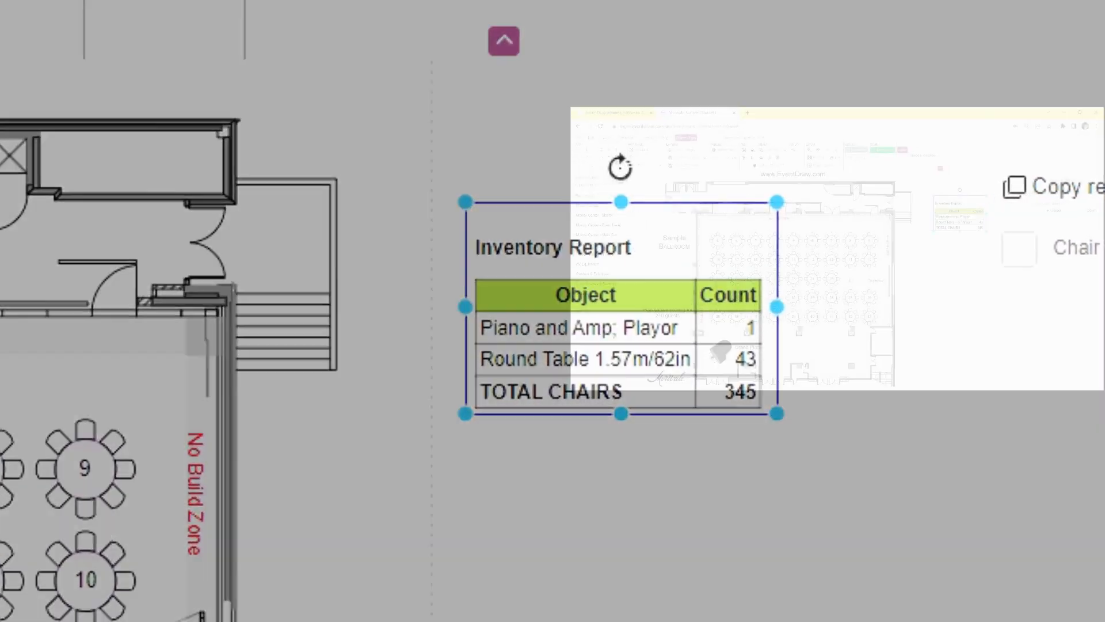